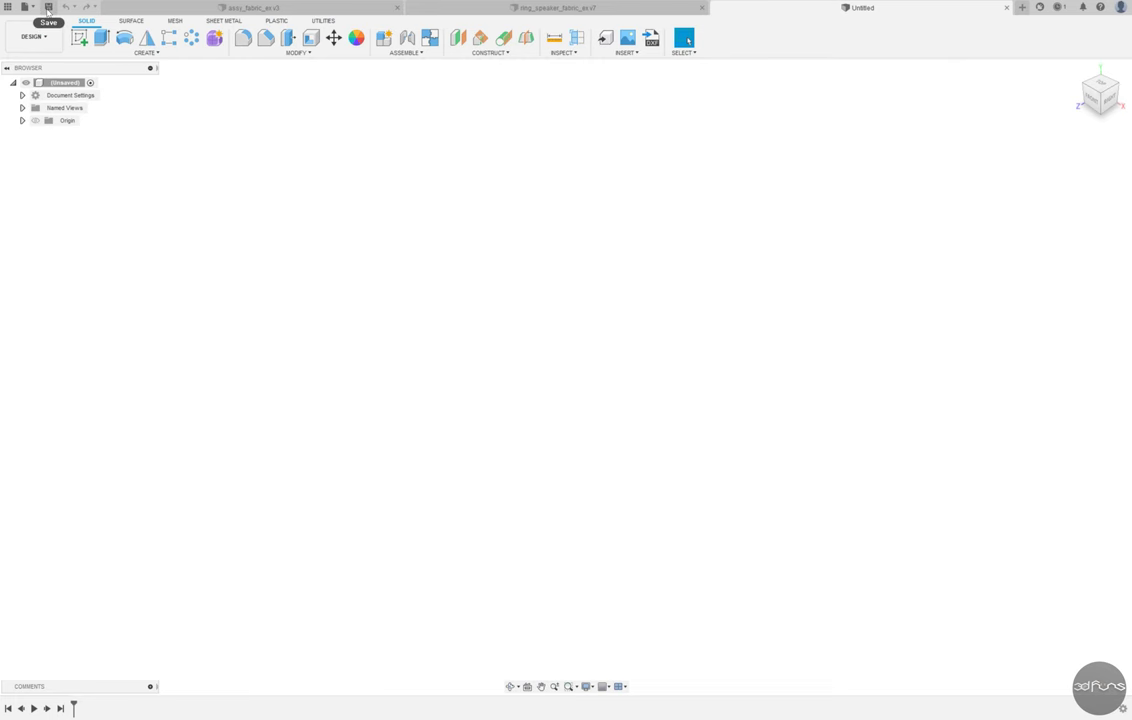
Save the empty design as ring_speaker_fabric in the 2022_Speakerhorn project
key(ctrl+s)
text(rng_spe)
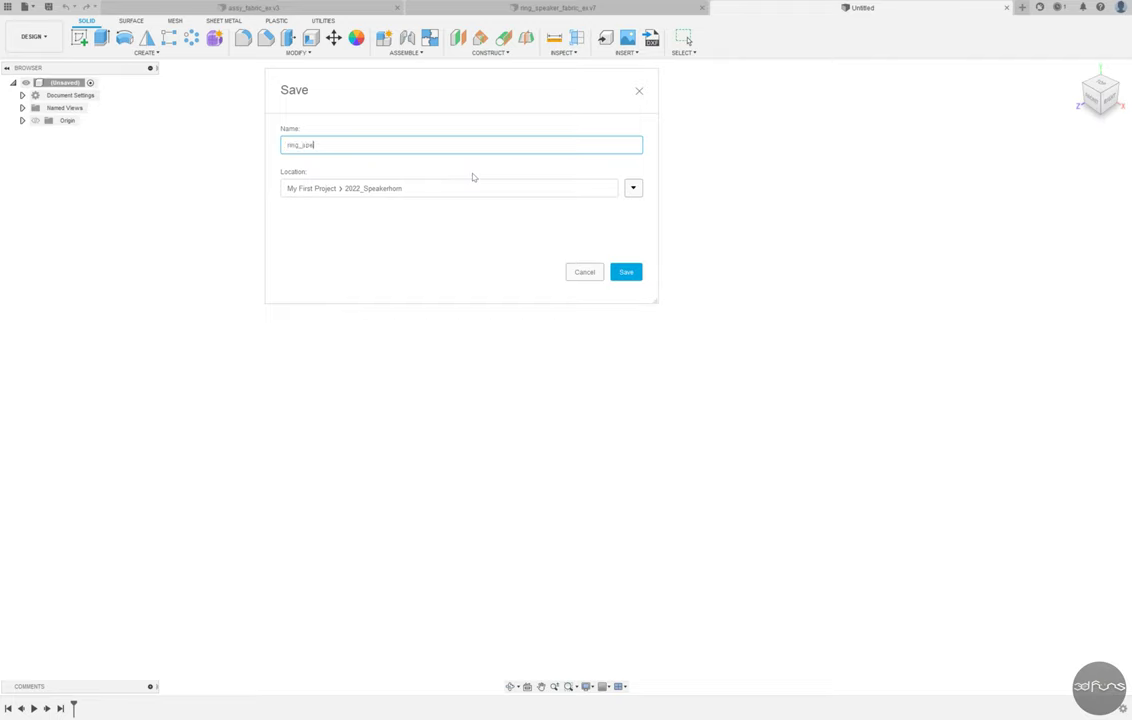
text(aker_fa)
text(bric)
click(631, 272)
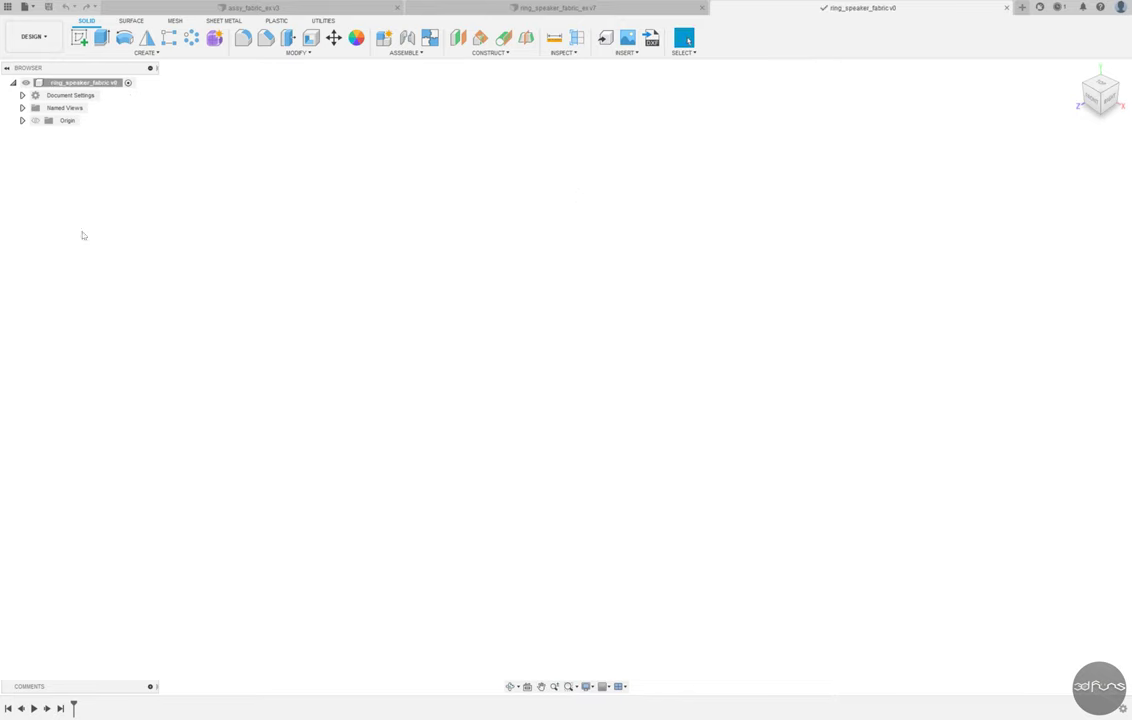
On the front plane, draw a Ø70.60 mm circle above the origin
click(79, 37)
click(540, 365)
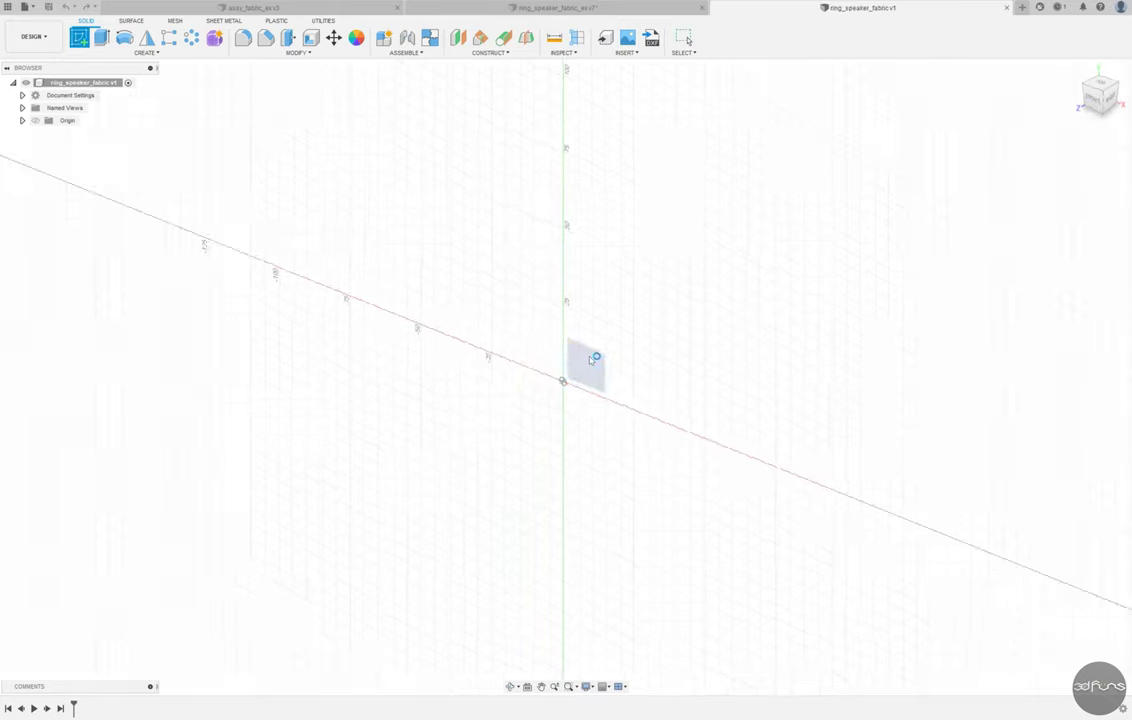
key(c)
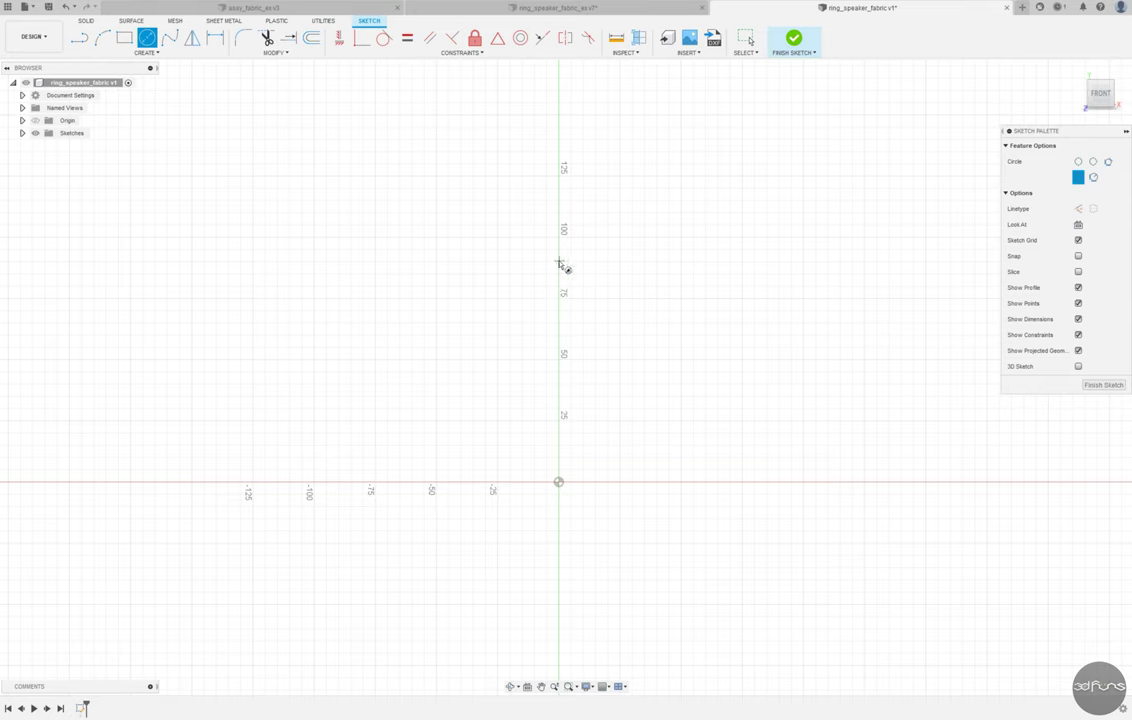
click(559, 261)
text(.6)
key(Return)
key(Escape)
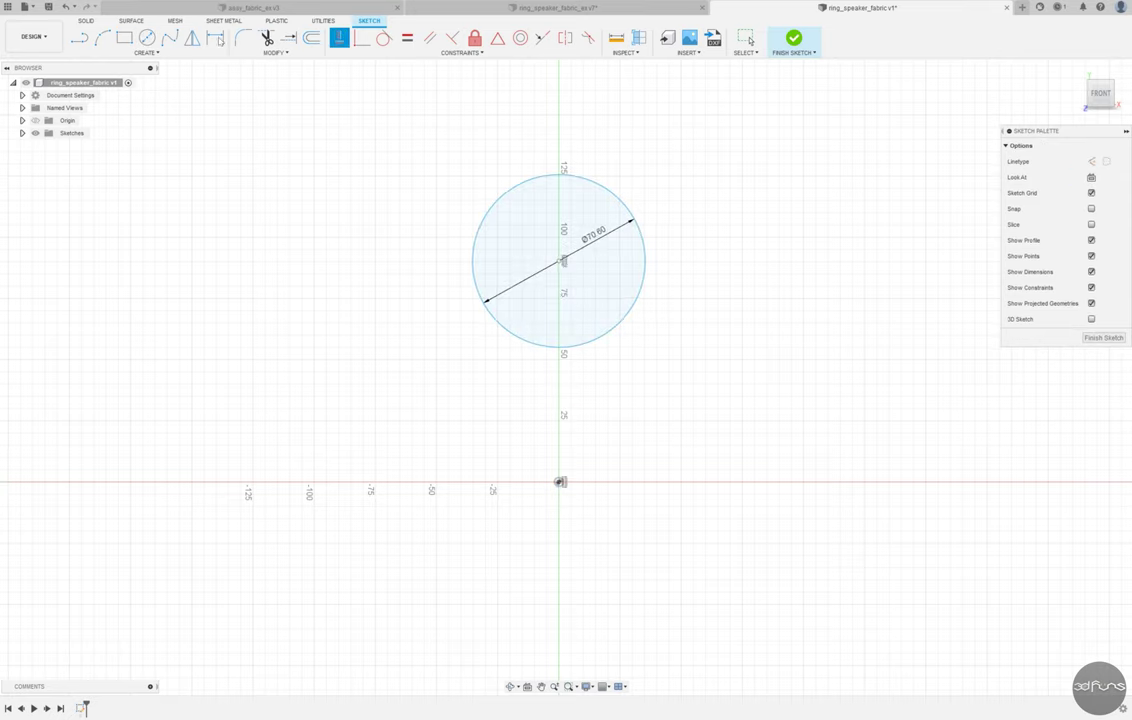
Dimension the circle centre 160 mm above the origin
key(d)
click(560, 482)
click(558, 261)
click(707, 373)
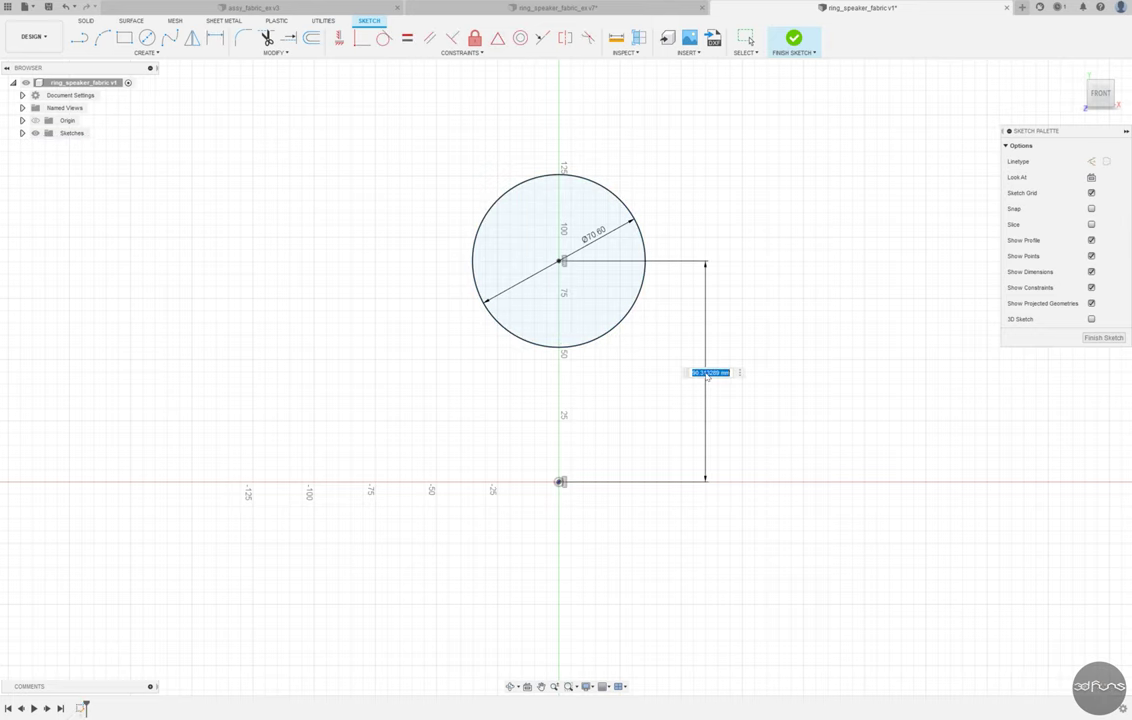
text(160)
key(Return)
scroll(556, 482, down, 2)
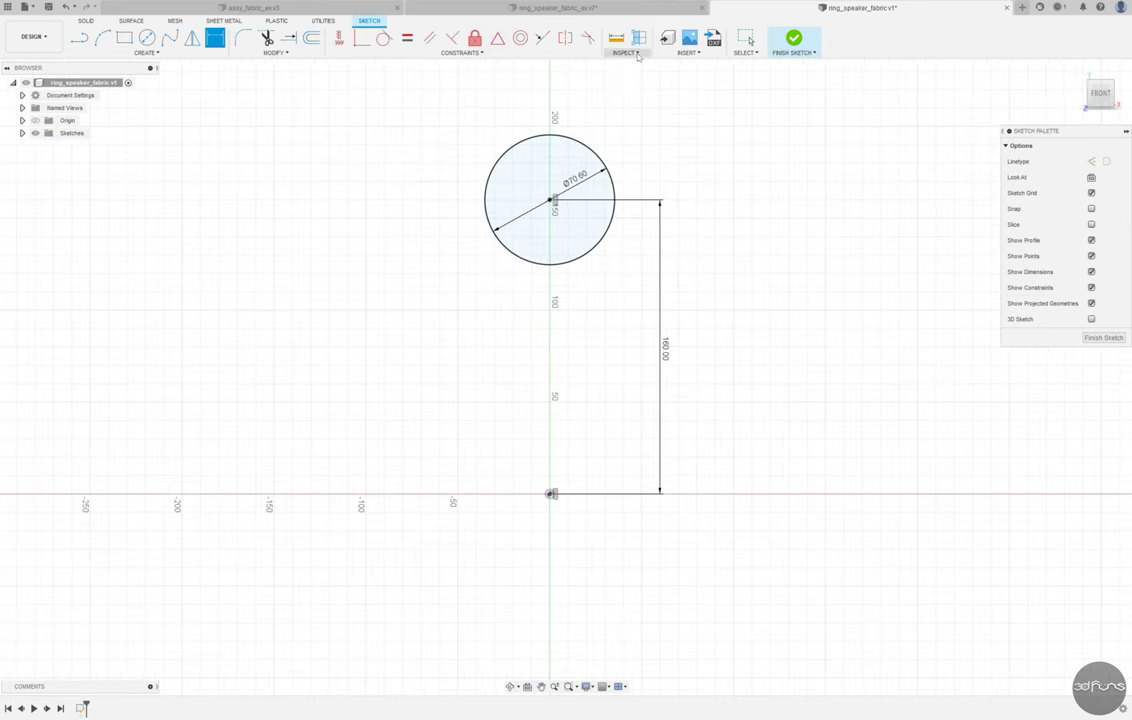
Add a concentric outer circle 2 mm outside the first and finish the sketch
click(147, 38)
click(550, 200)
click(636, 200)
key(d)
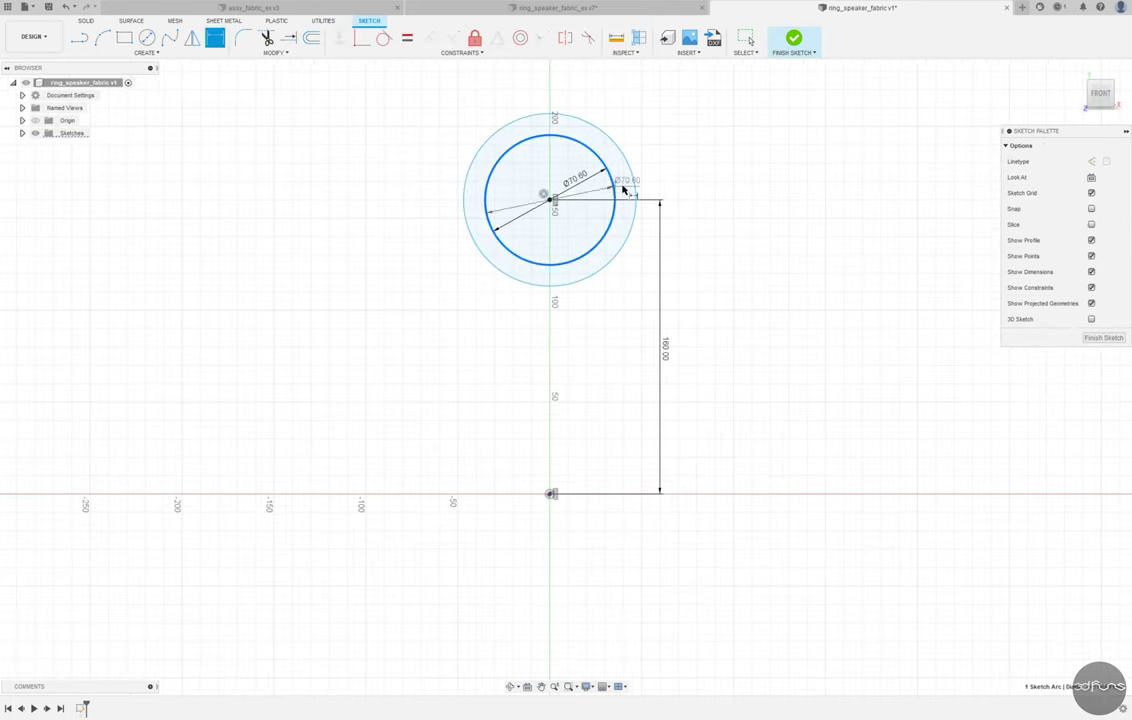
click(626, 190)
click(644, 250)
text(2)
key(Return)
scroll(592, 195, up, 3)
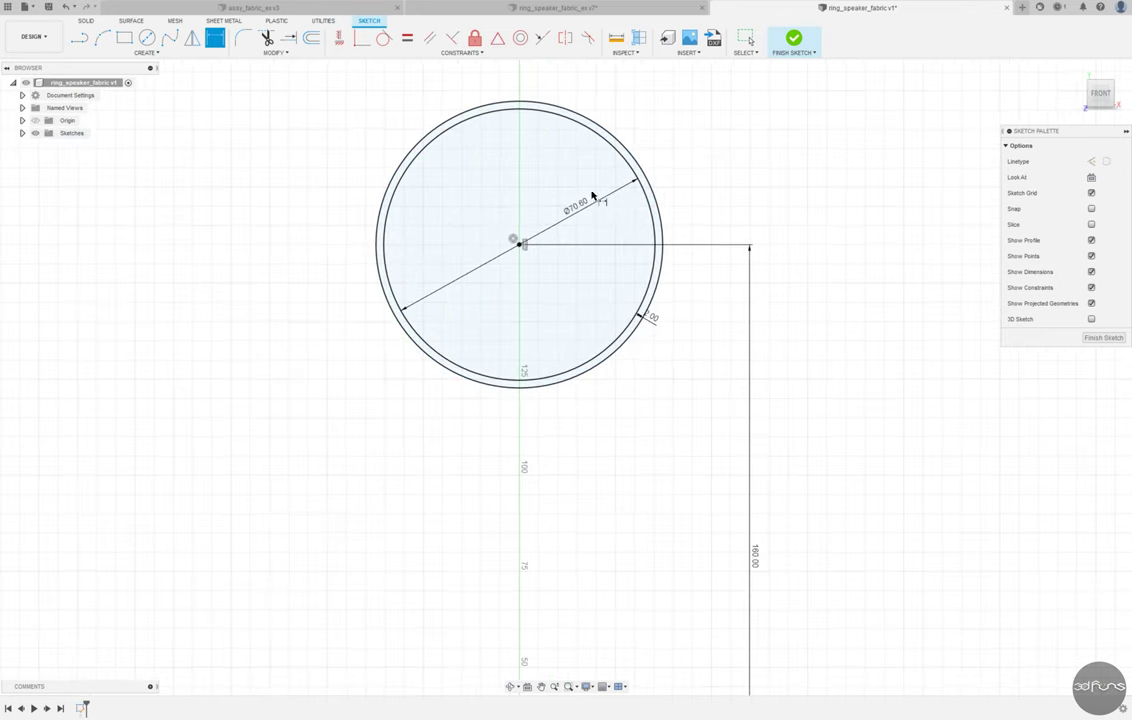
scroll(592, 195, up, 1)
key(Escape)
scroll(740, 250, down, 1)
scroll(780, 215, down, 2)
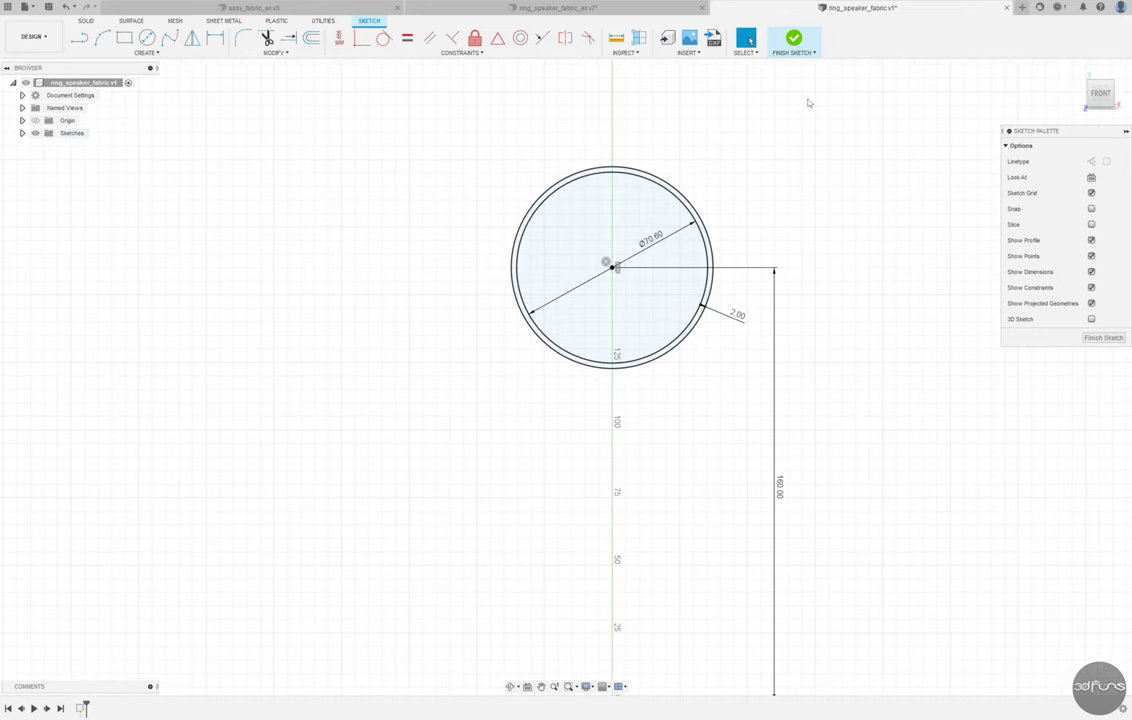
click(793, 40)
Extrude the thin ring profile two-sided: 5.2 mm on side one, 4.3 mm on side two
key(e)
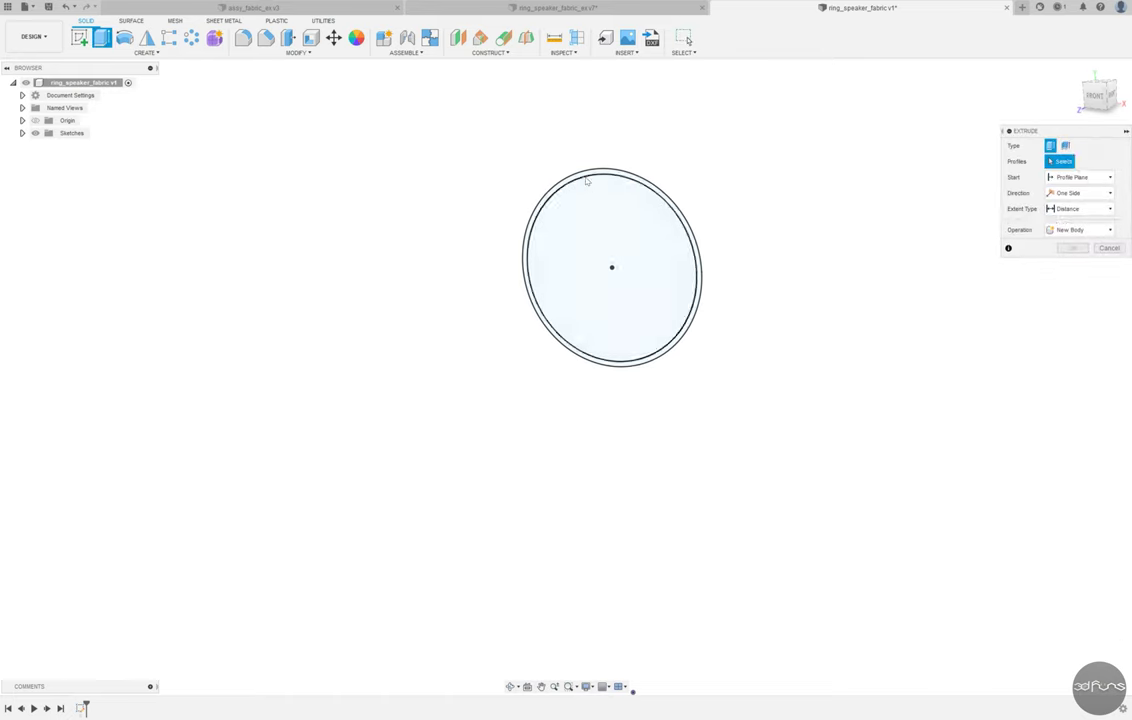
click(587, 180)
click(1080, 192)
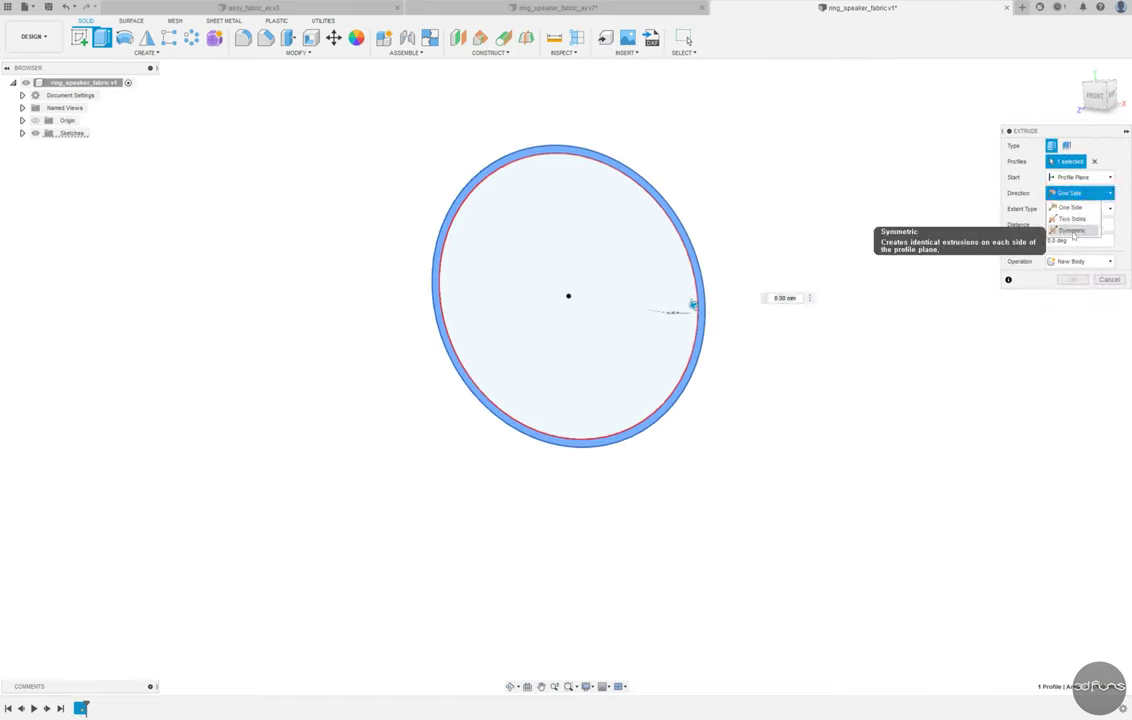
click(1072, 219)
key(Tab)
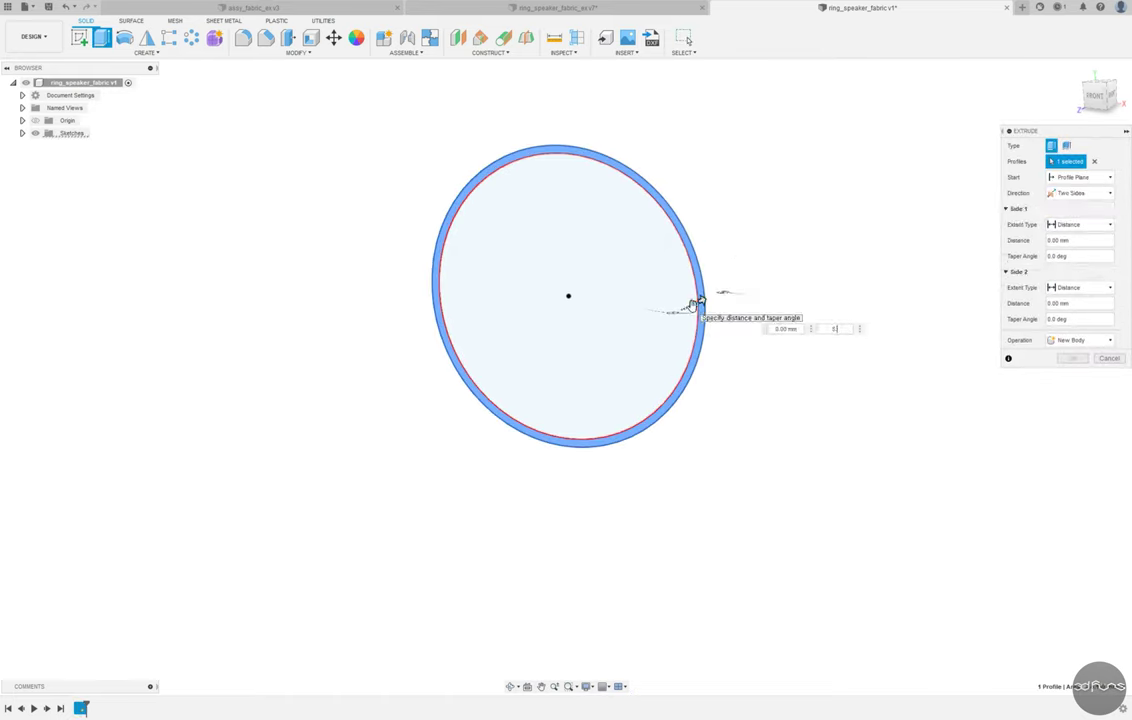
text(.3)
key(BackSpace)
text(2)
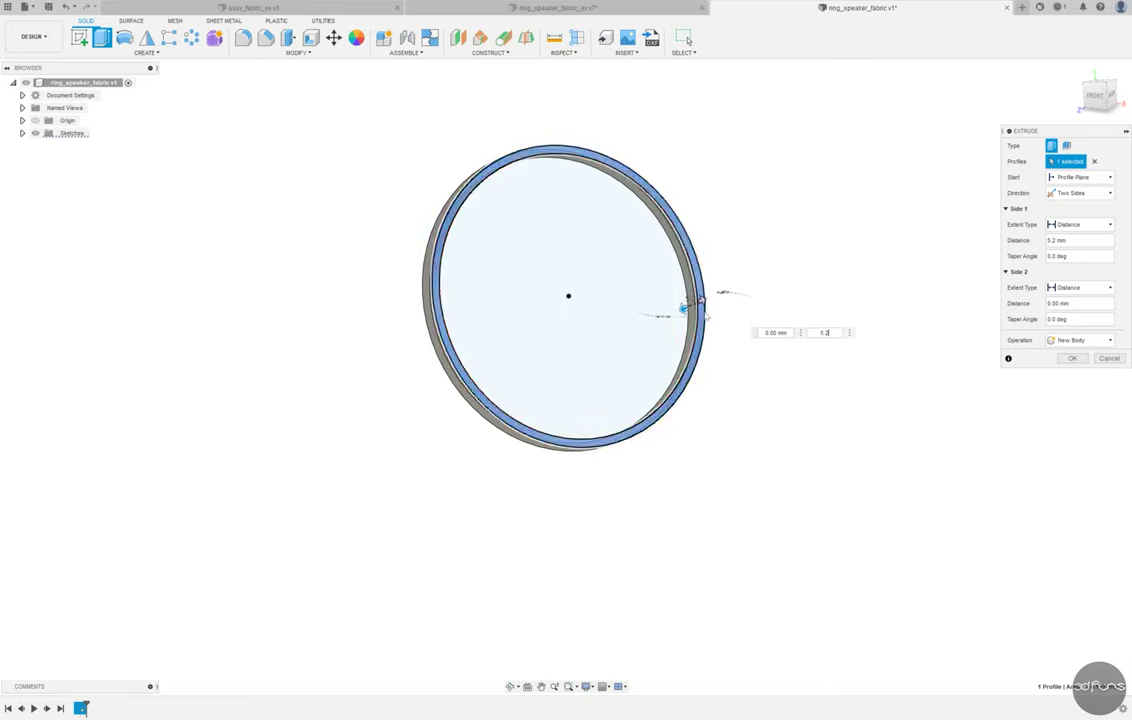
key(Tab)
text(4.3)
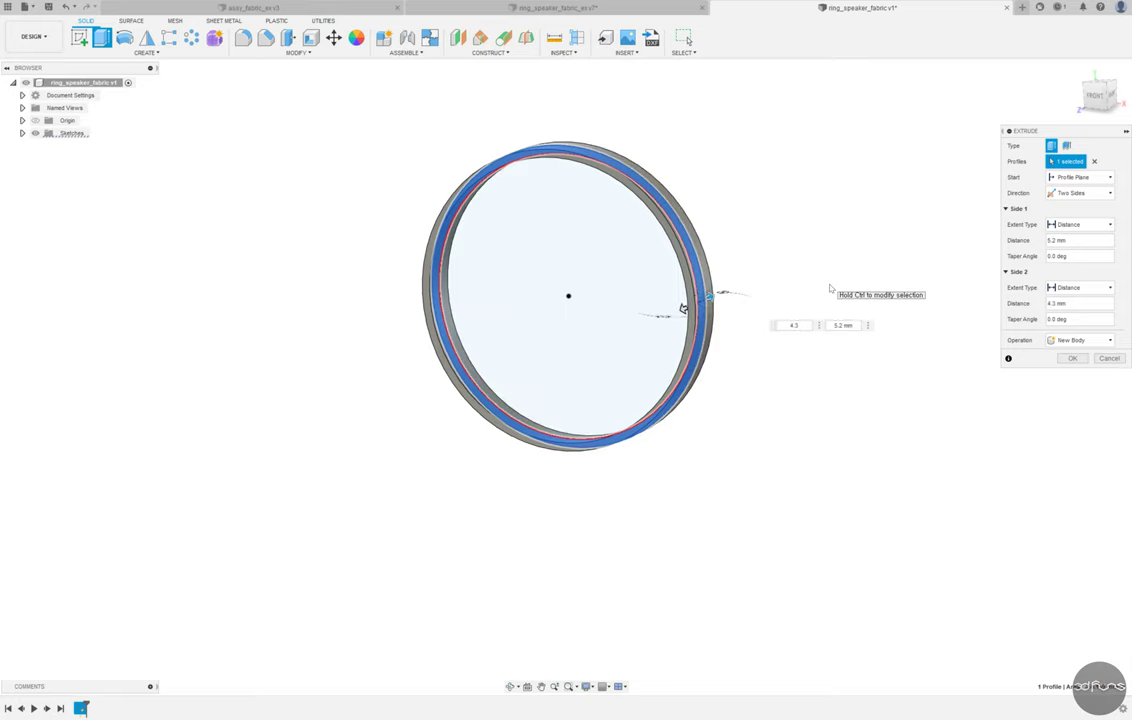
mouse_move(829, 289)
shift+middle_down()
mouse_move(727, 283)
mouse_move(673, 324)
shift+middle_up()
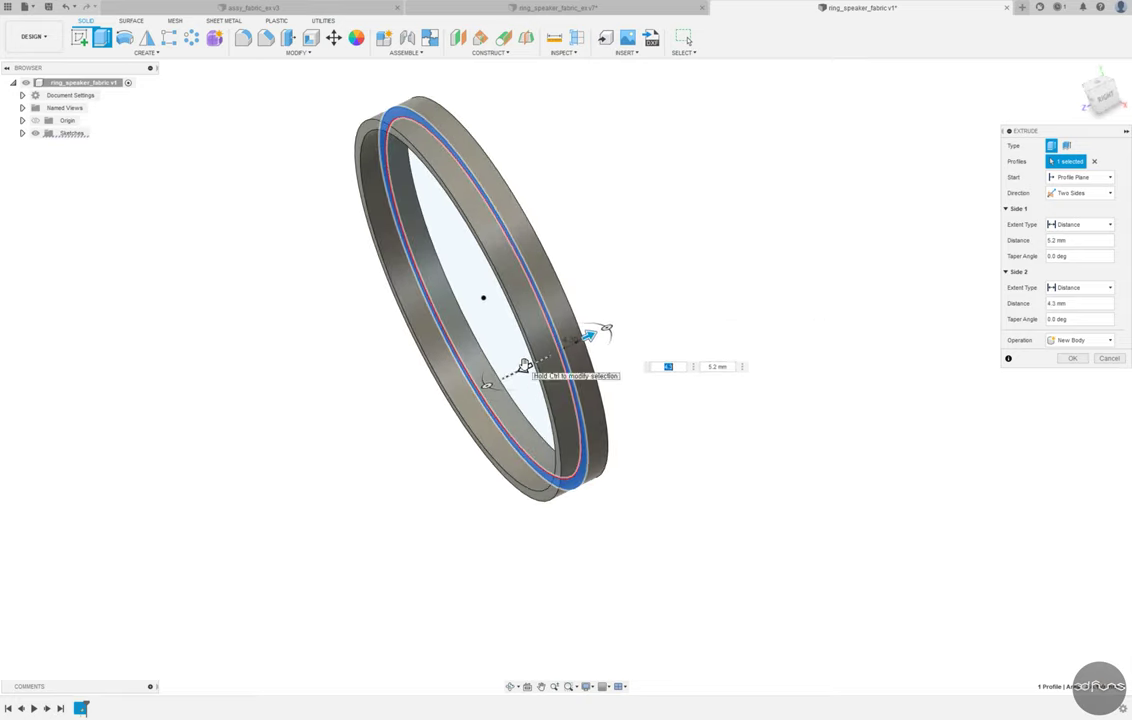
key(Return)
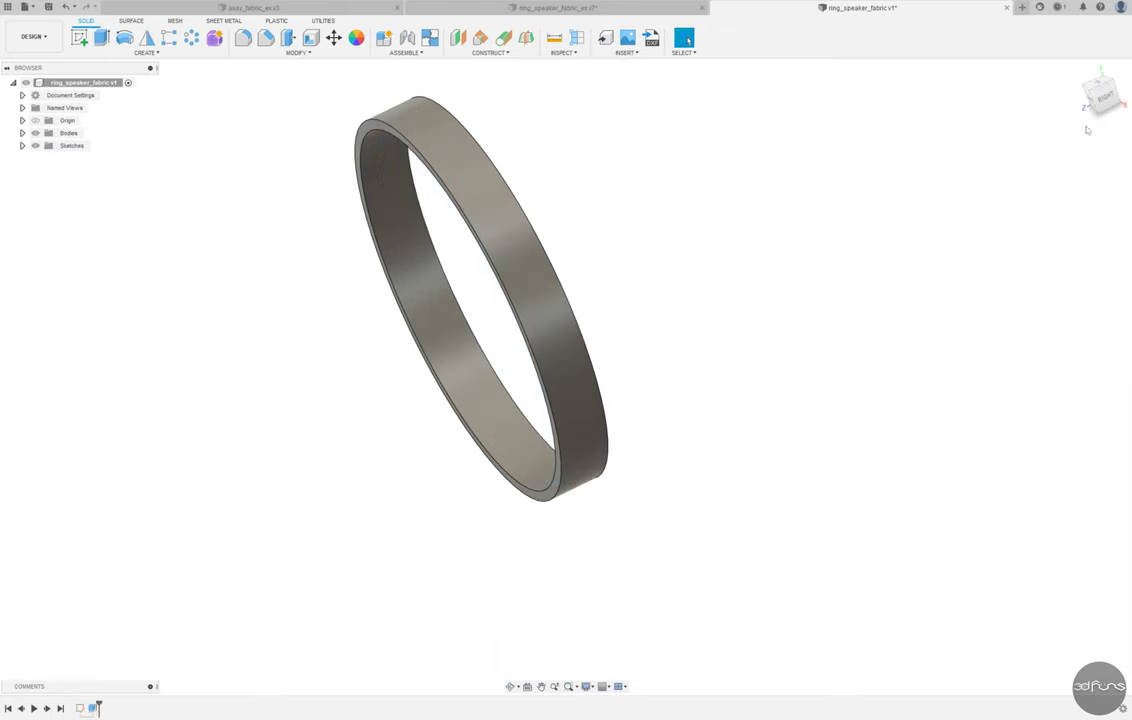
shift+middle_drag(713, 388, 669, 112)
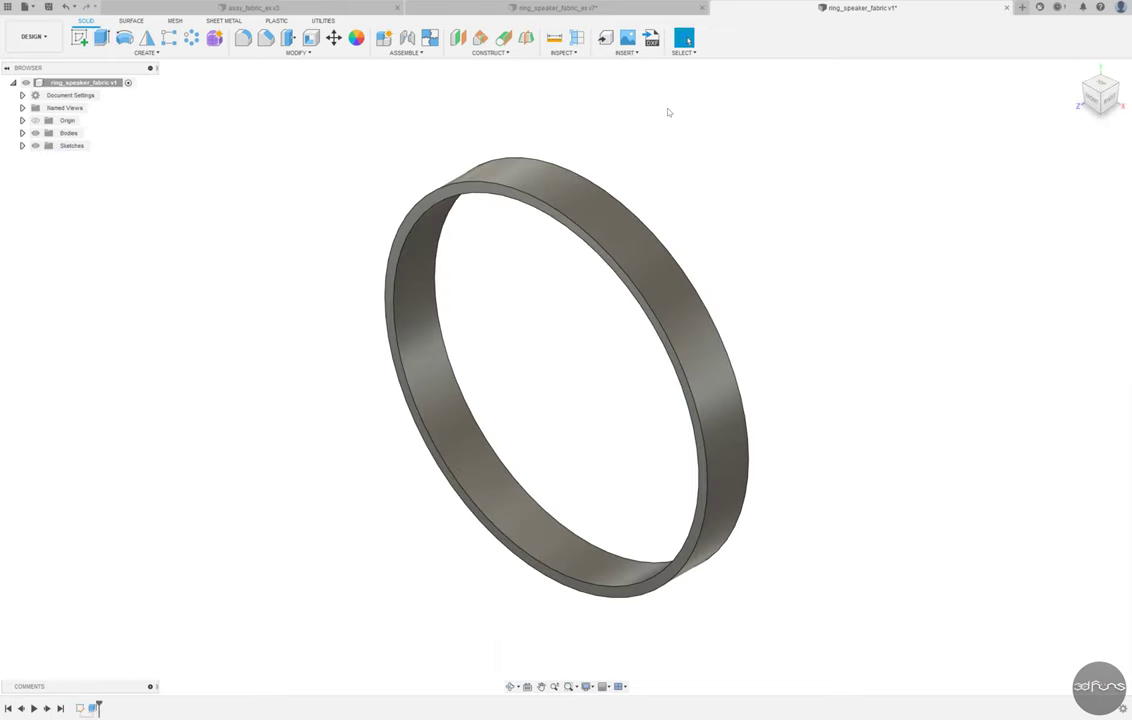
Apply the Paint > Glossy Enamel Glossy (Dark Grey) appearance to the ring
click(356, 38)
scroll(1051, 434, up, 3)
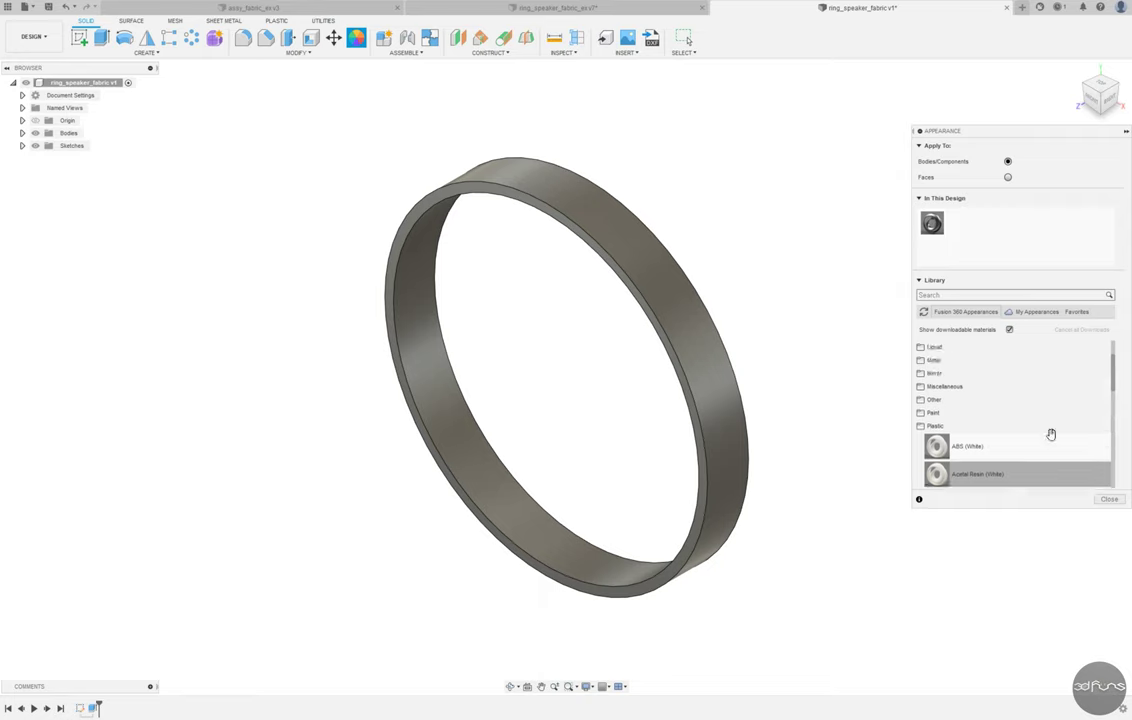
click(990, 428)
click(960, 424)
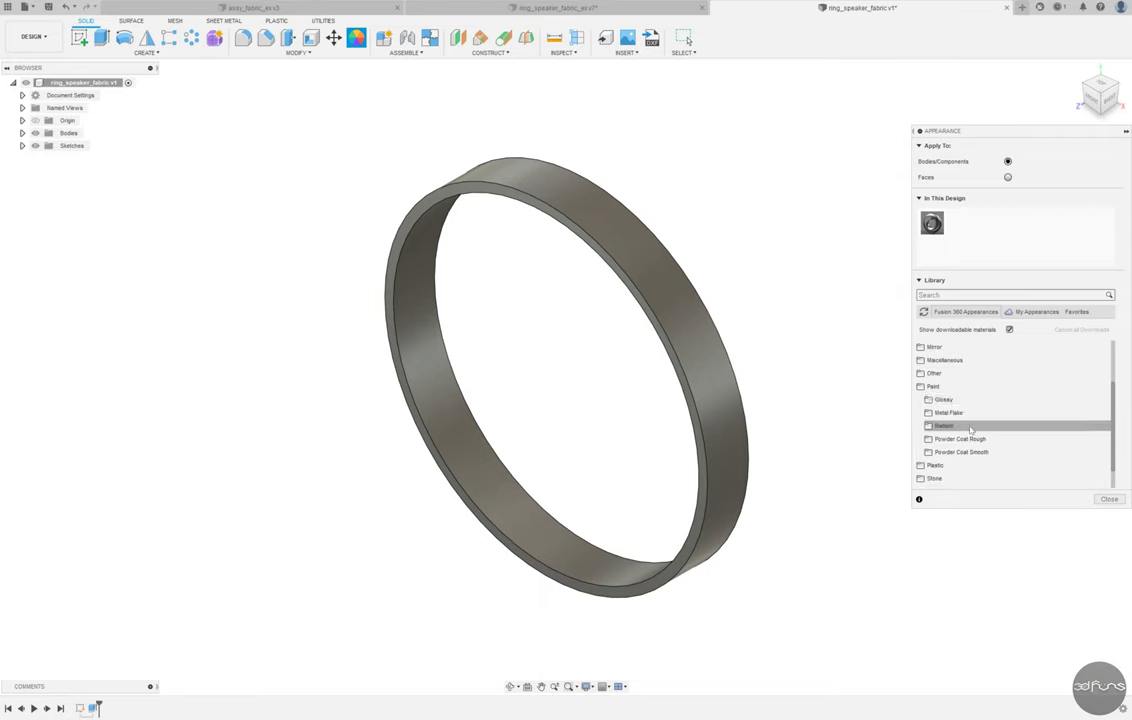
click(943, 399)
scroll(1024, 437, down, 5)
scroll(1026, 435, up, 4)
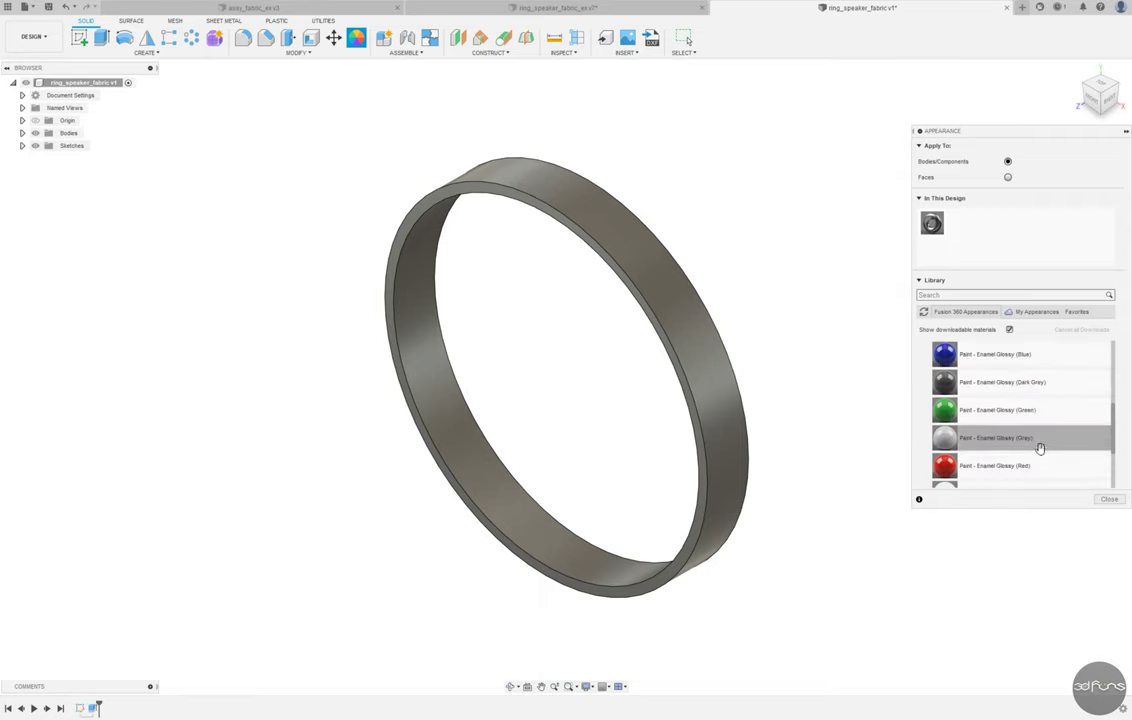
drag(1000, 382, 598, 352)
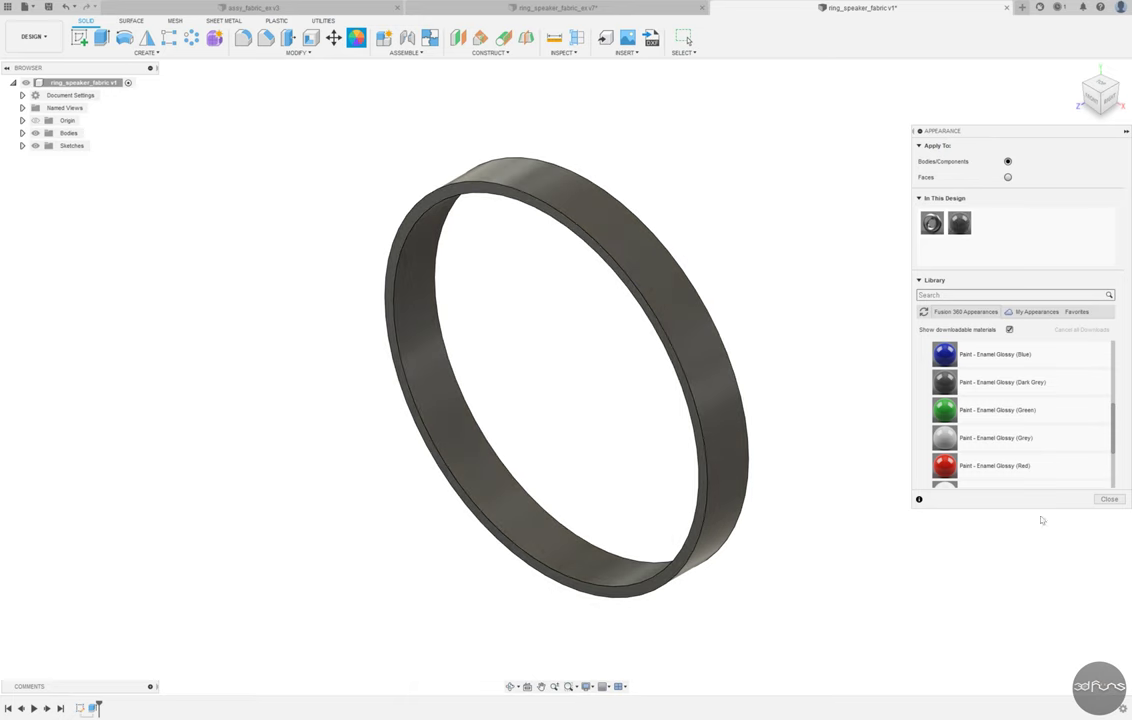
key(Escape)
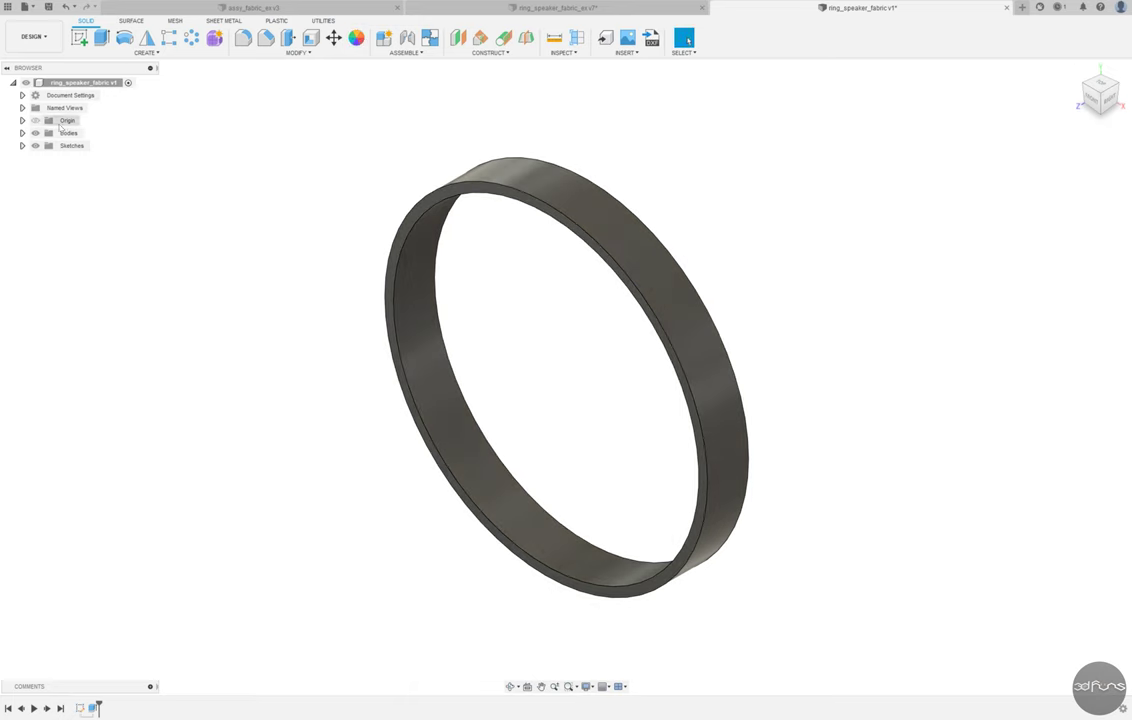
Save the painted ring design as version 1
click(48, 7)
click(466, 377)
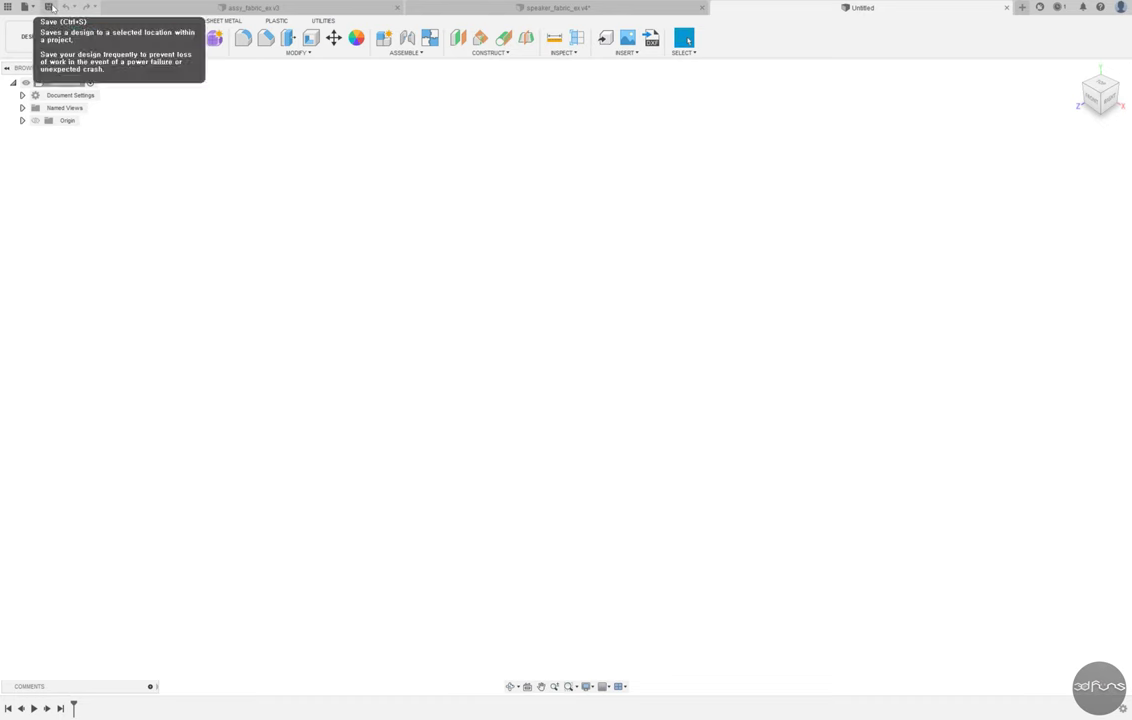
click(48, 7)
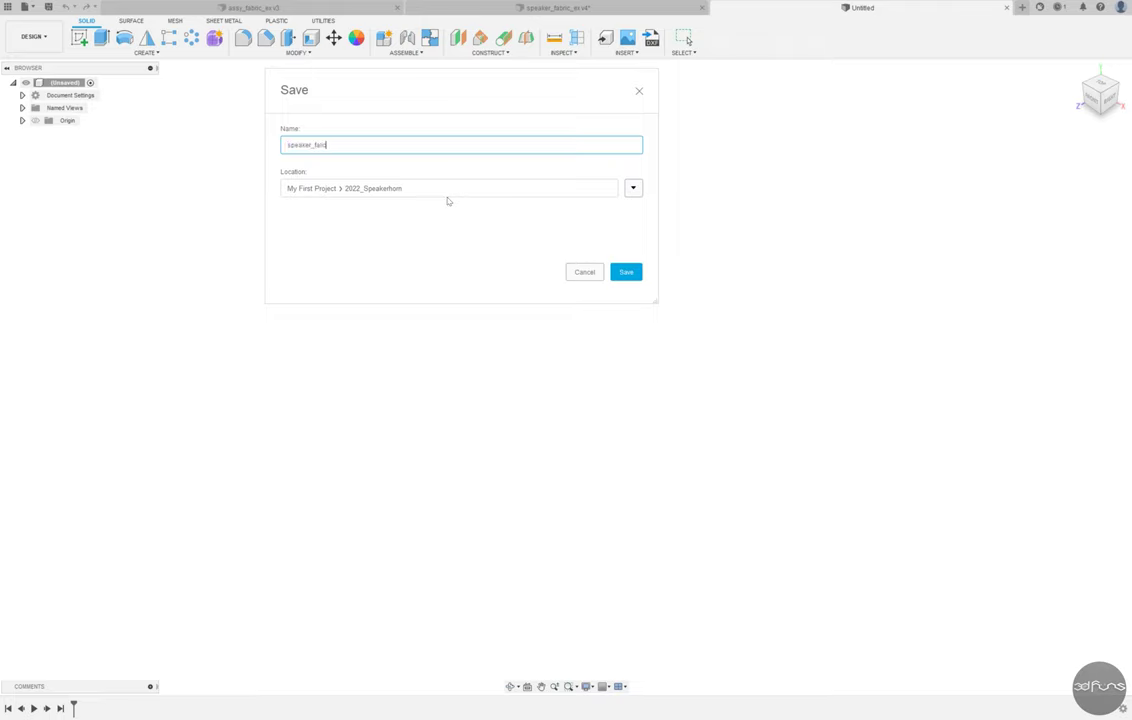
Finish saving as speaker_fabric and draw a Ø75 mm circle on the front plane
click(626, 272)
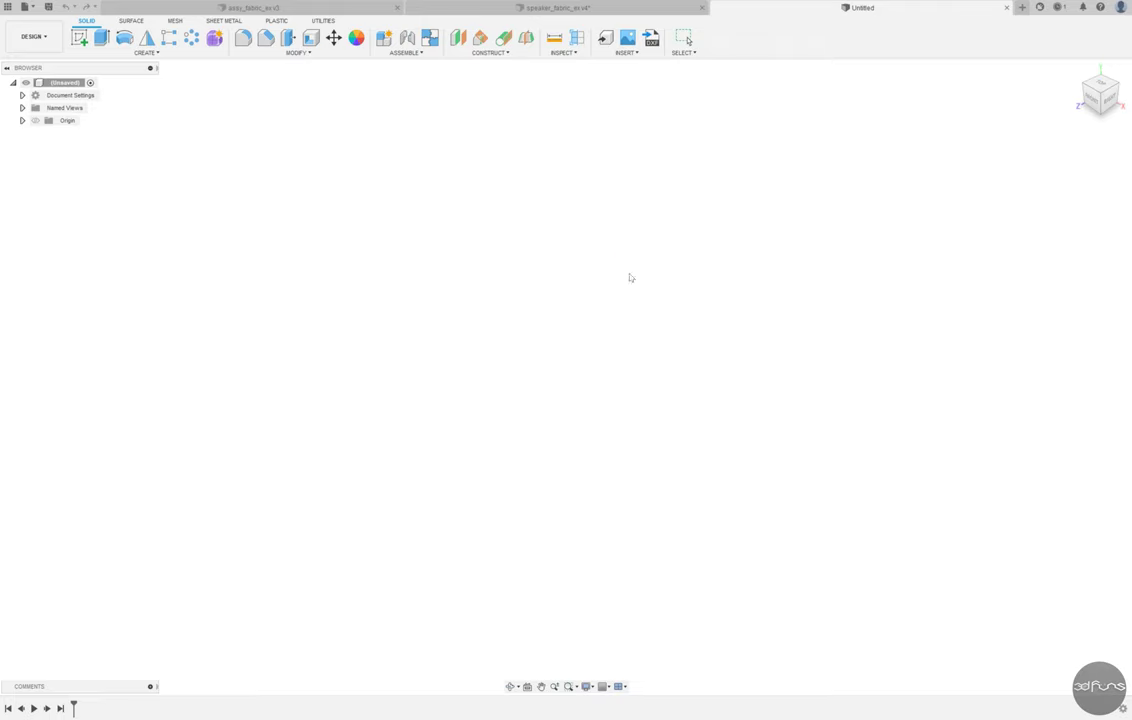
click(79, 38)
click(590, 368)
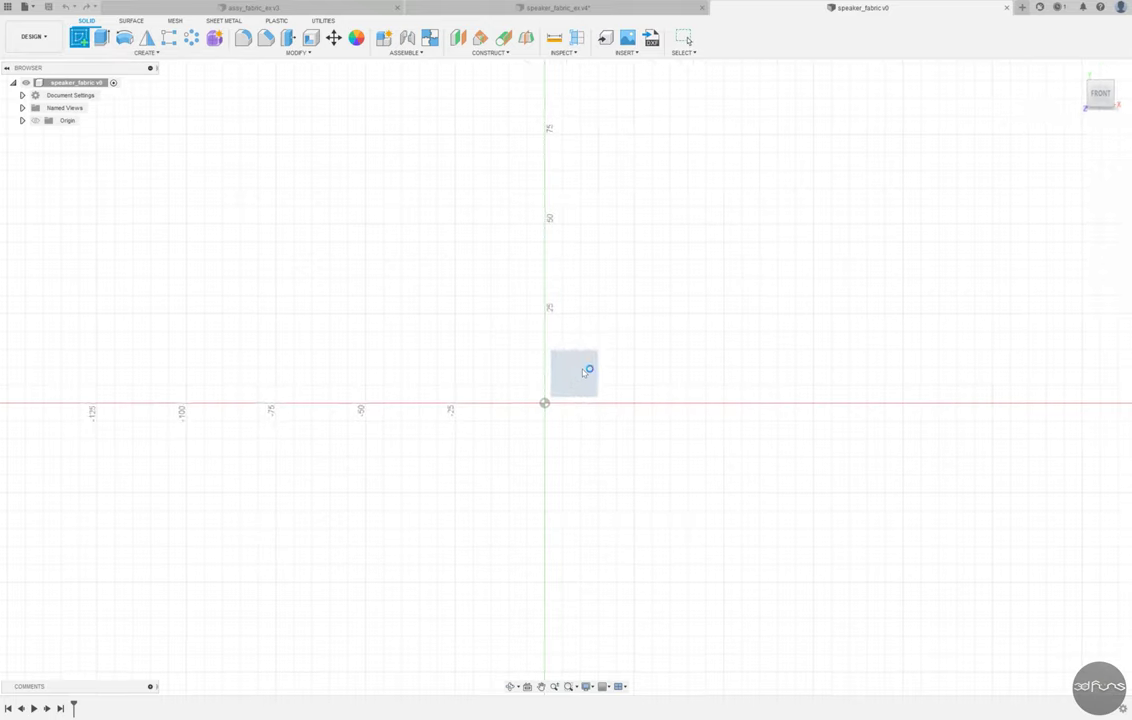
click(147, 38)
click(547, 221)
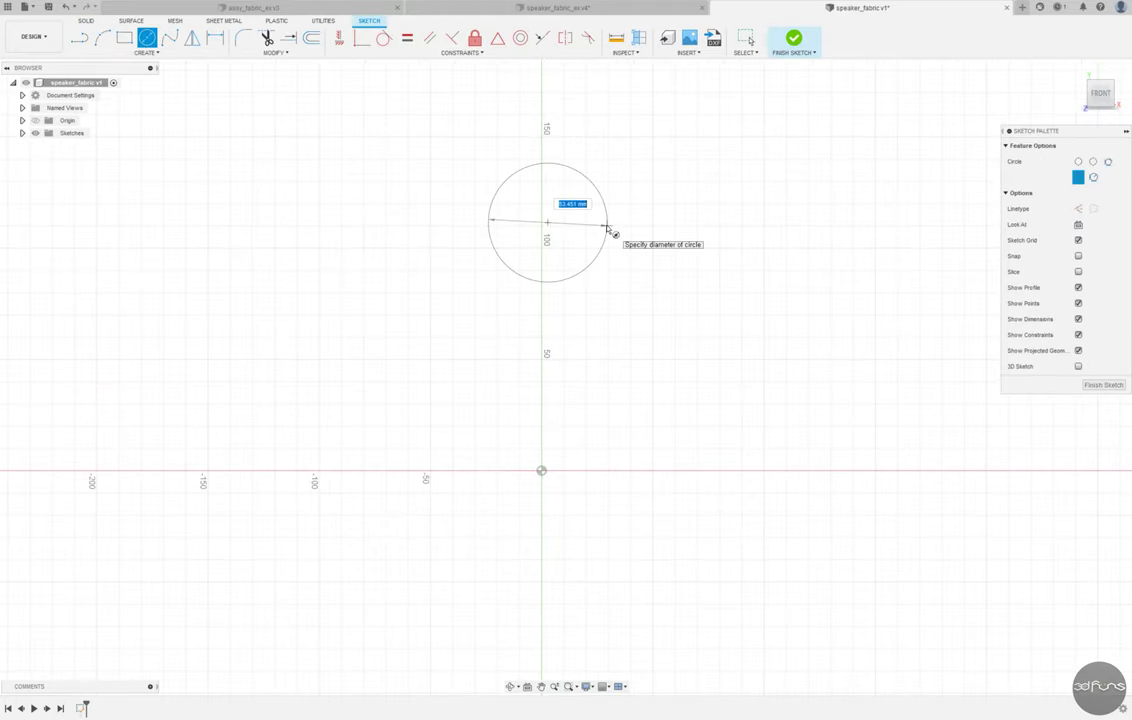
text(175)
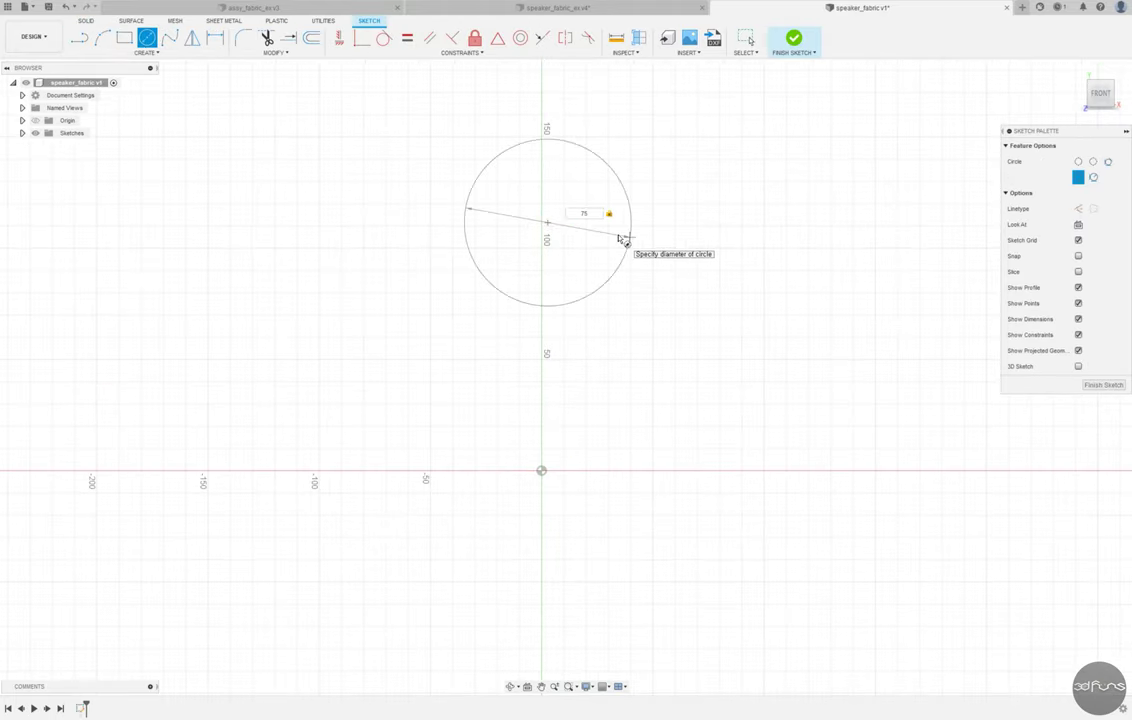
key(Return)
Align the circle centre vertically with the origin and dimension it 160 mm above
click(340, 38)
click(541, 471)
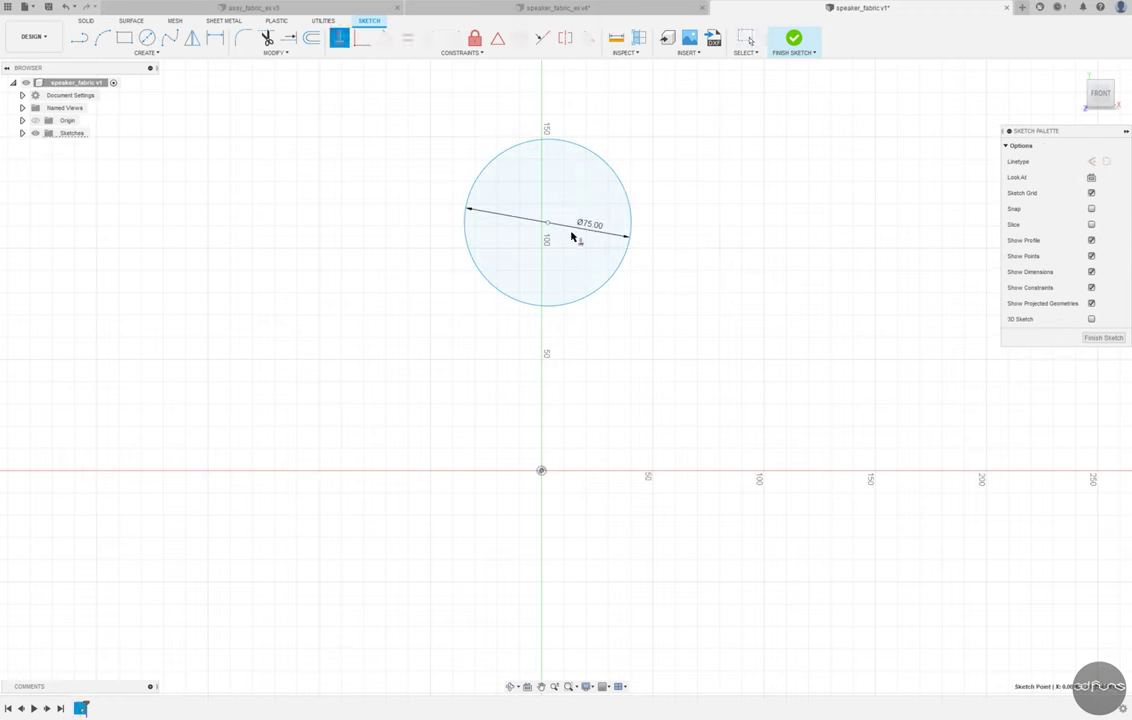
click(547, 221)
click(212, 38)
click(542, 471)
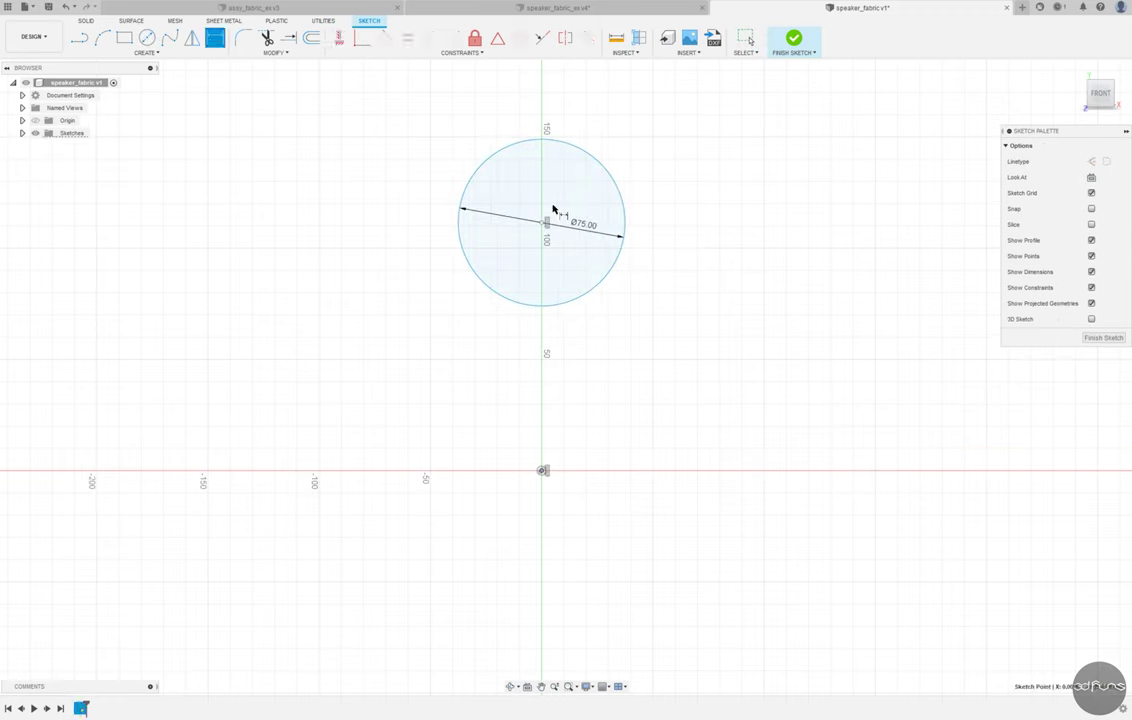
click(543, 221)
click(685, 305)
text(160)
key(Return)
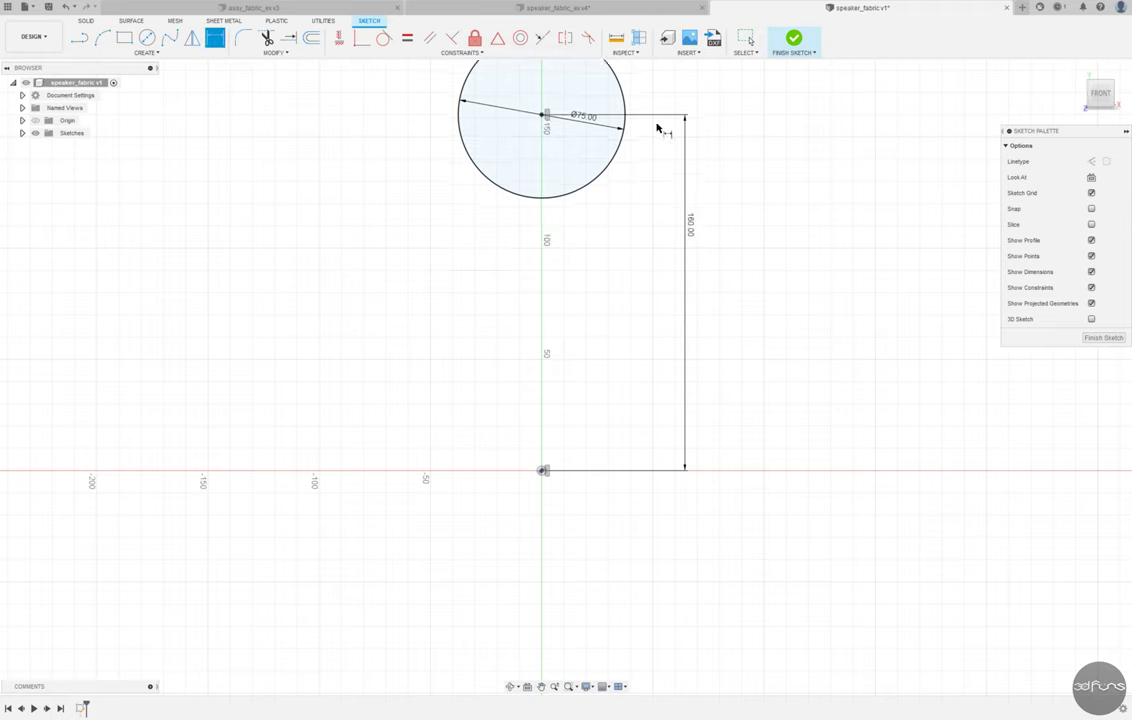
scroll(596, 152, down, 1)
key(Escape)
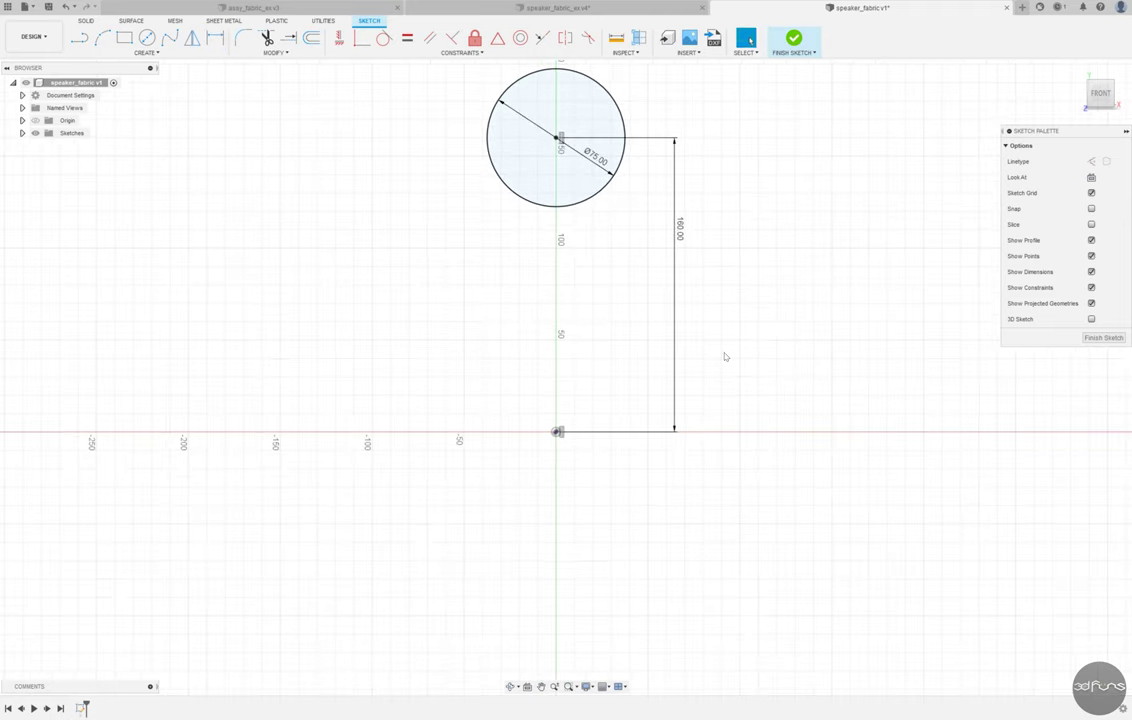
Finish the sketch and select the circle profile for extrusion
click(795, 47)
key(e)
click(589, 147)
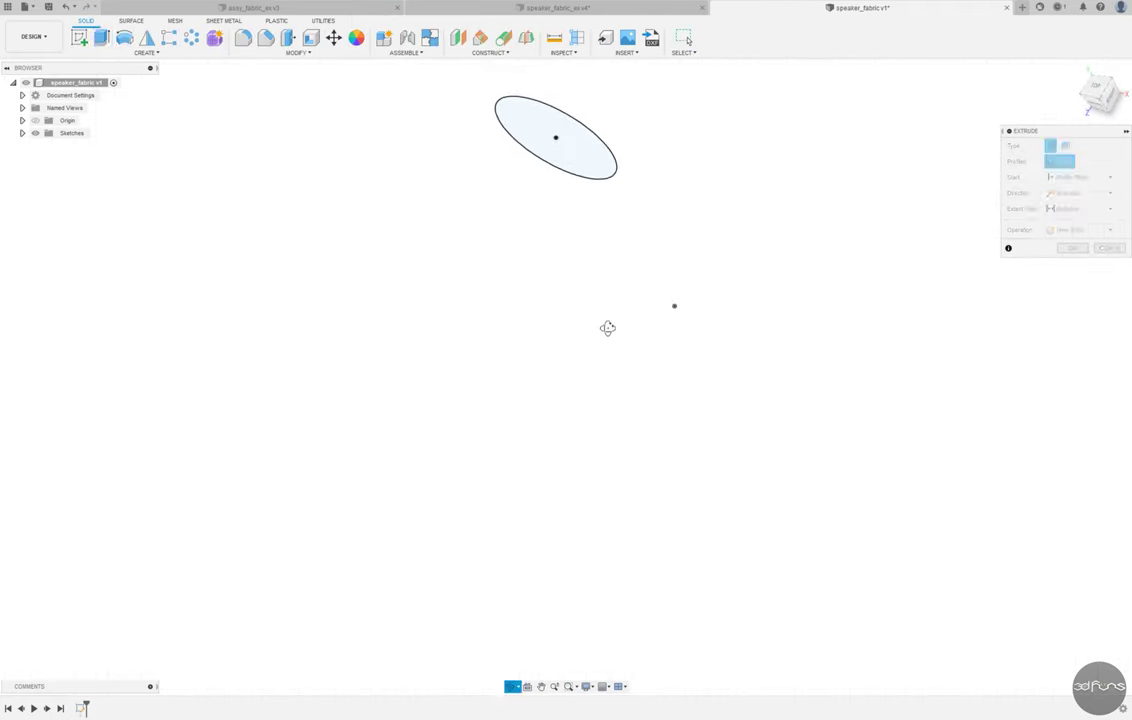
Extrude the Ø75 mm circle 2 mm into a solid disc
text(2)
key(Return)
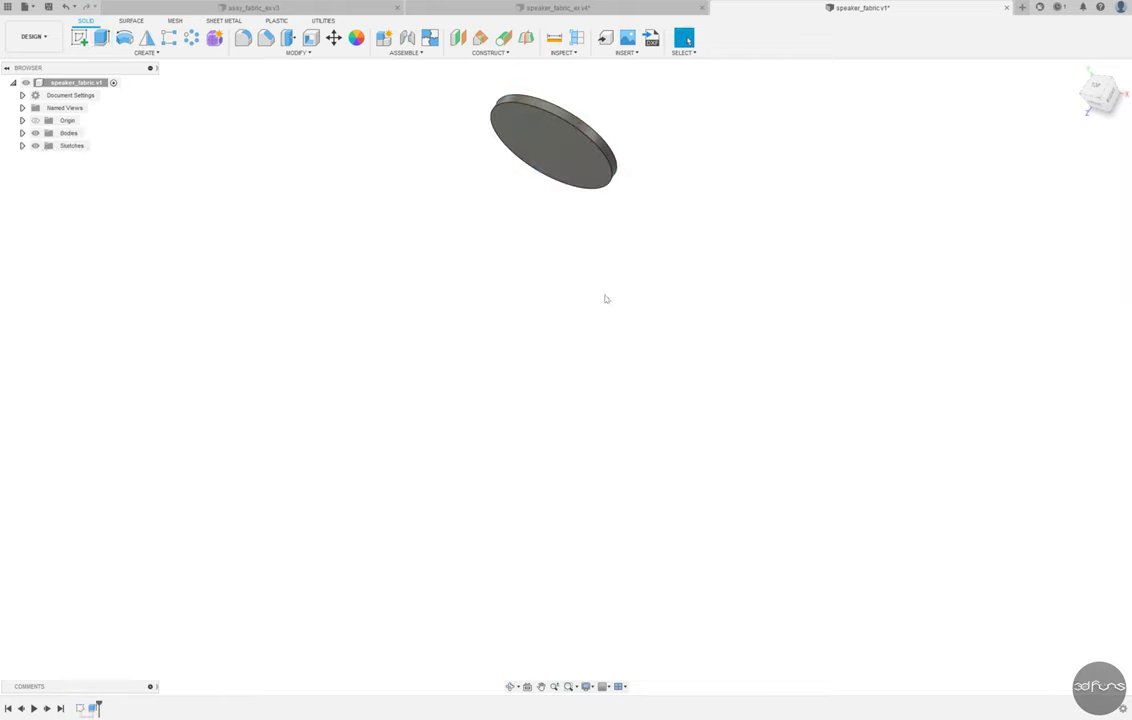
scroll(531, 411, down, 2)
scroll(470, 300, up, 3)
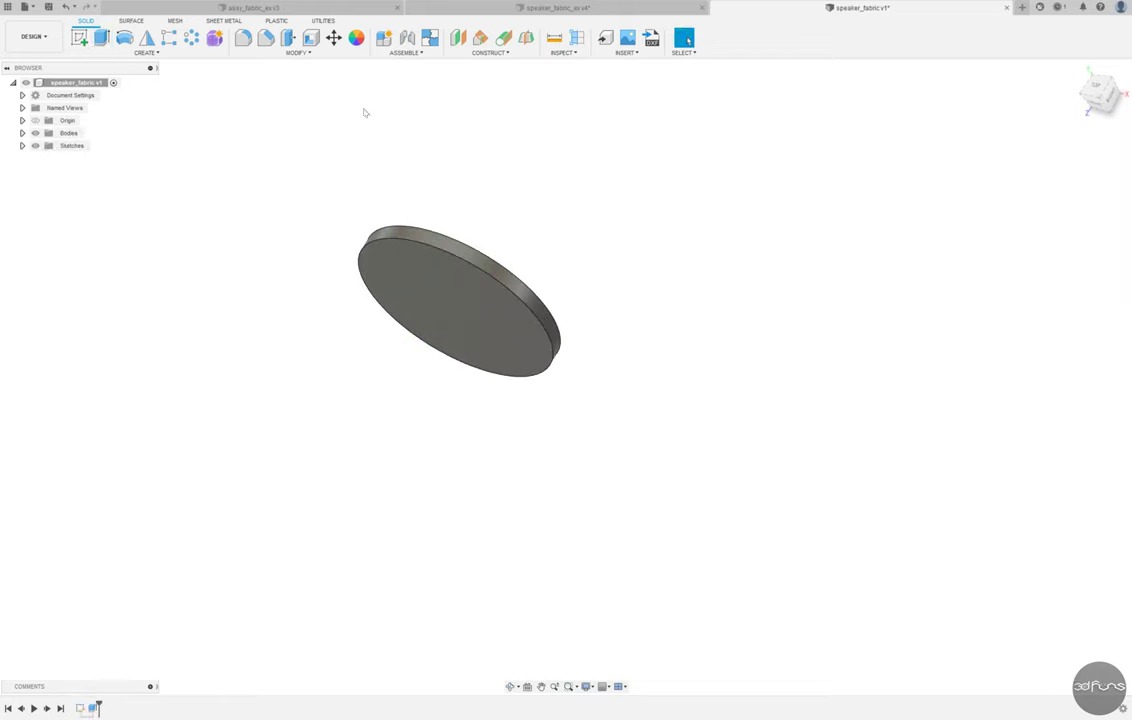
Press Pull the disc's top face by -4 mm
click(311, 53)
click(256, 64)
click(511, 318)
text(-4)
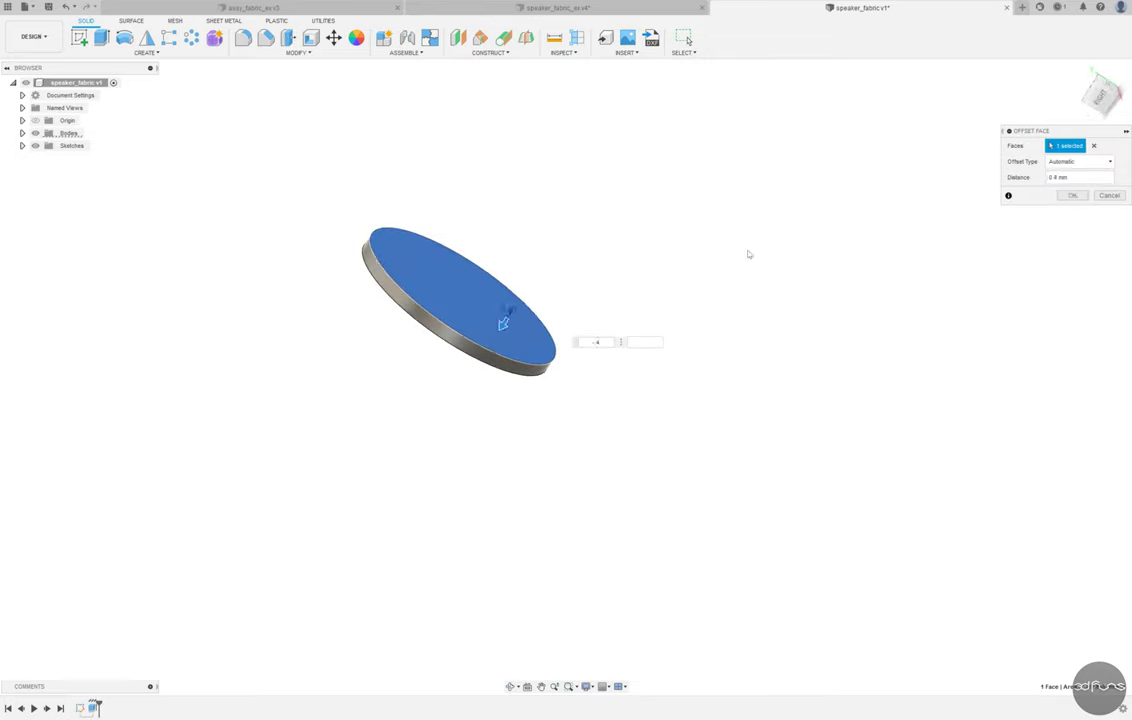
click(1070, 196)
Shell the disc with the top face removed, forming a shallow tray
click(311, 38)
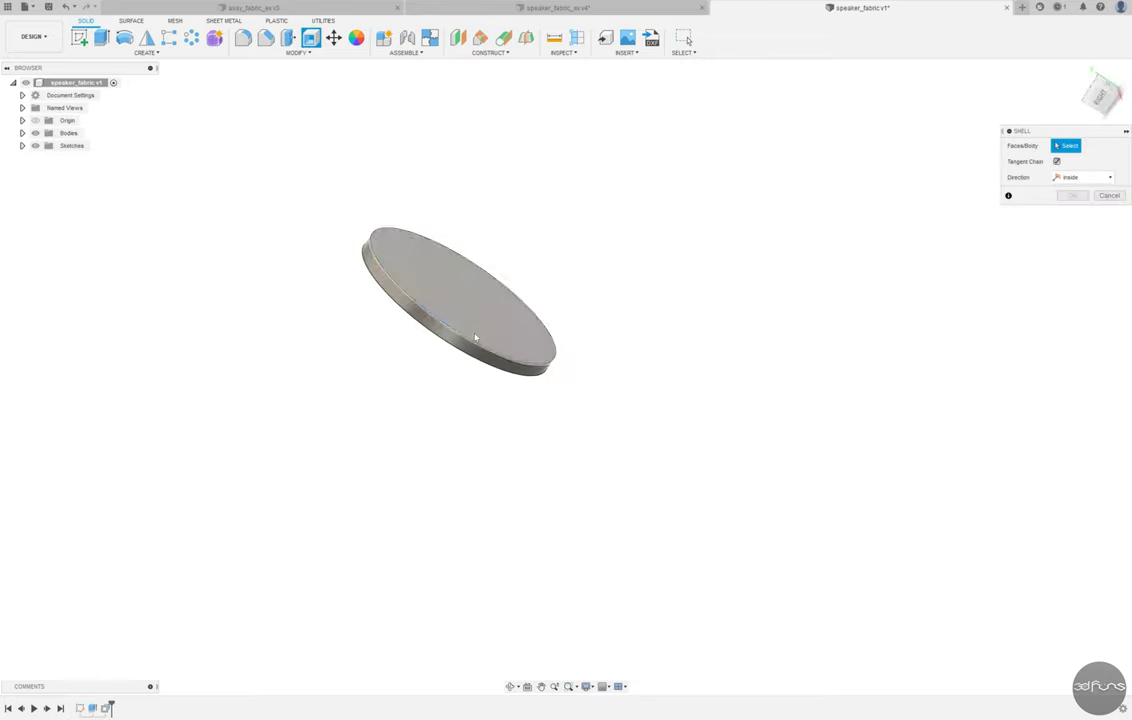
click(460, 300)
key(Return)
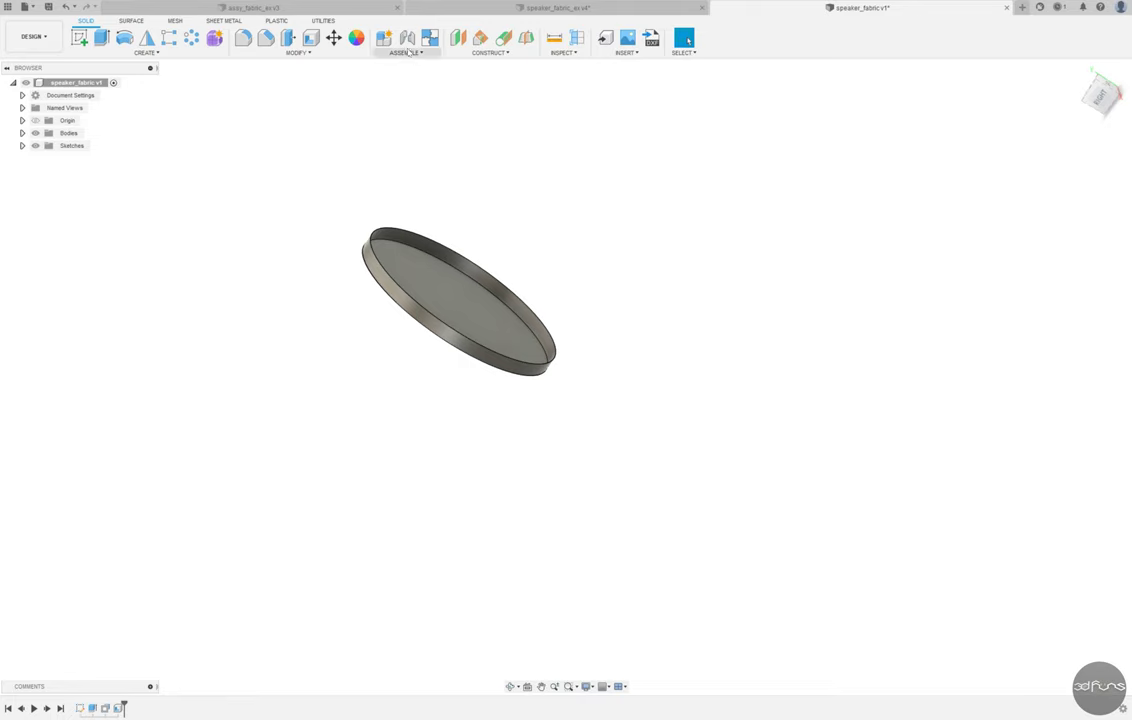
Apply the Fabric (Grey) appearance to the tray body
key(a)
scroll(987, 406, up, 5)
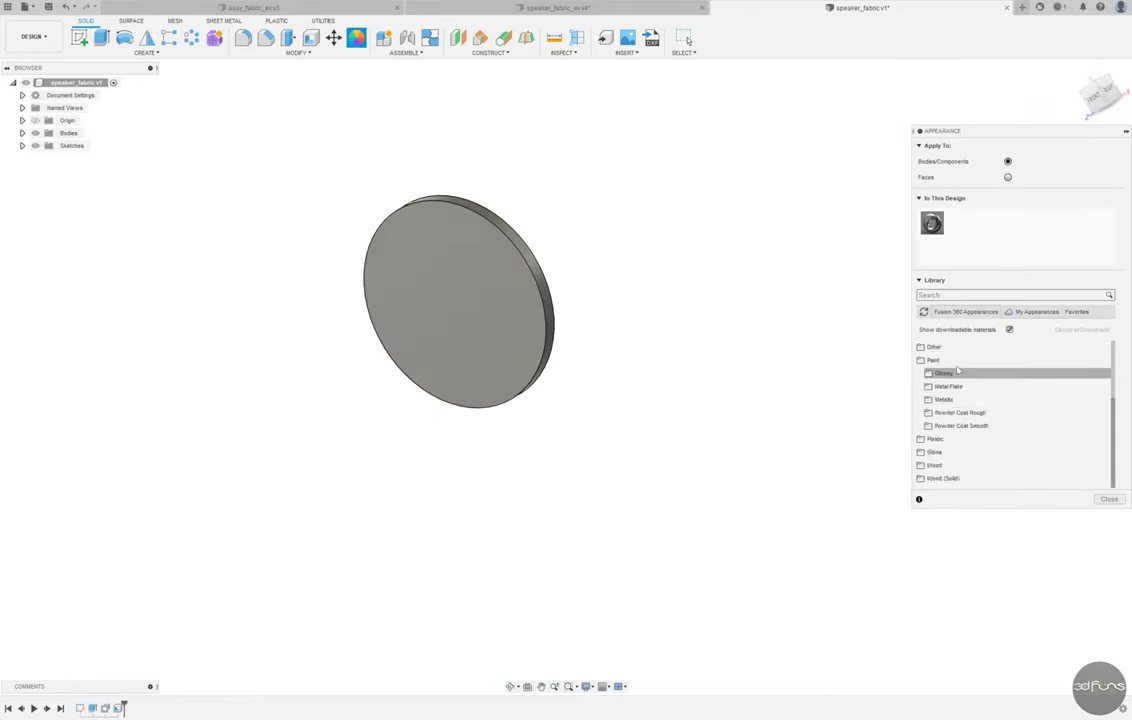
scroll(980, 408, up, 5)
scroll(975, 408, up, 5)
drag(940, 370, 460, 300)
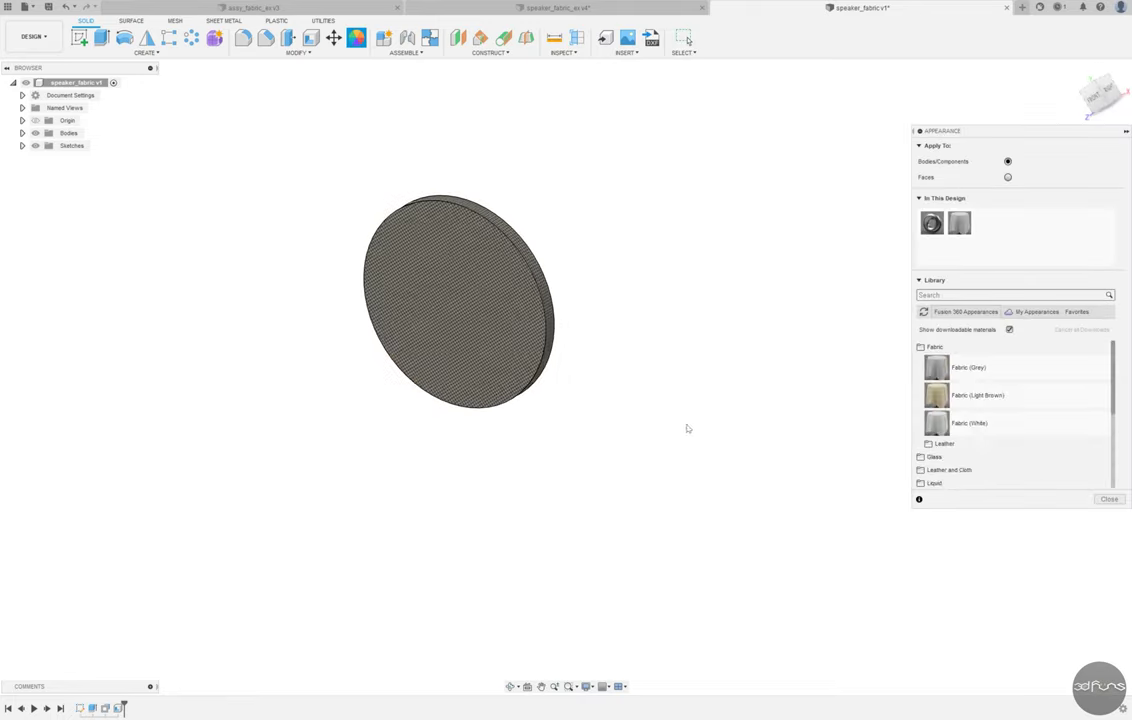
key(Escape)
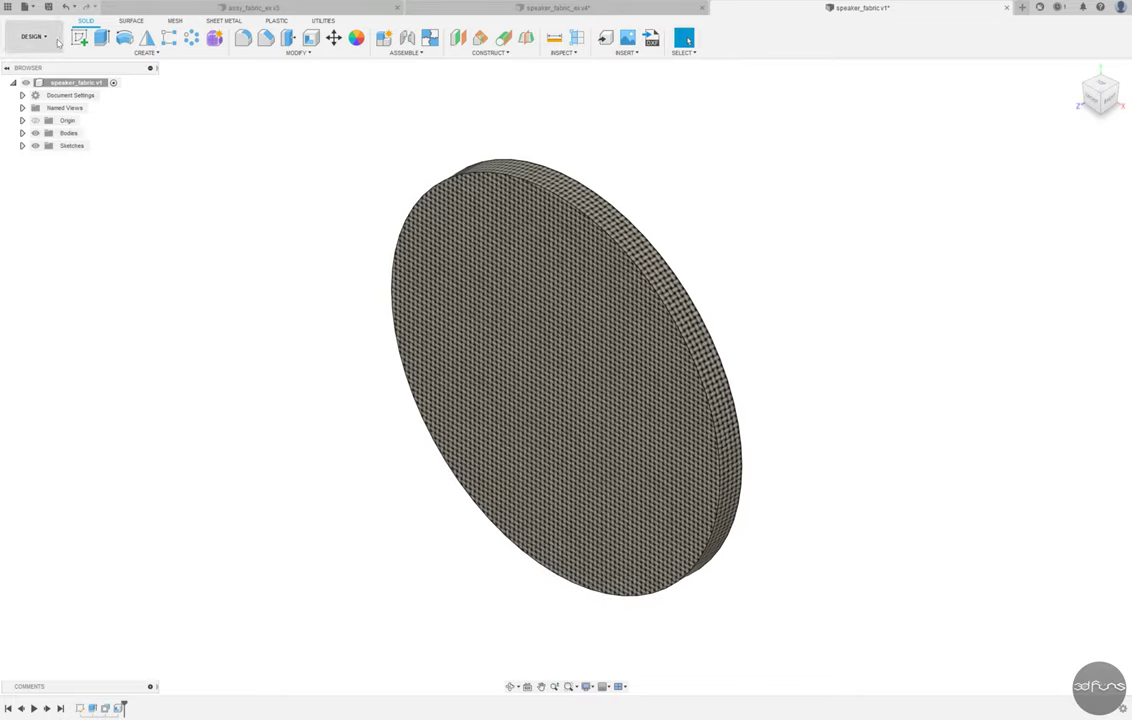
Save the speaker_fabric design as version 2
click(48, 7)
click(462, 373)
click(23, 7)
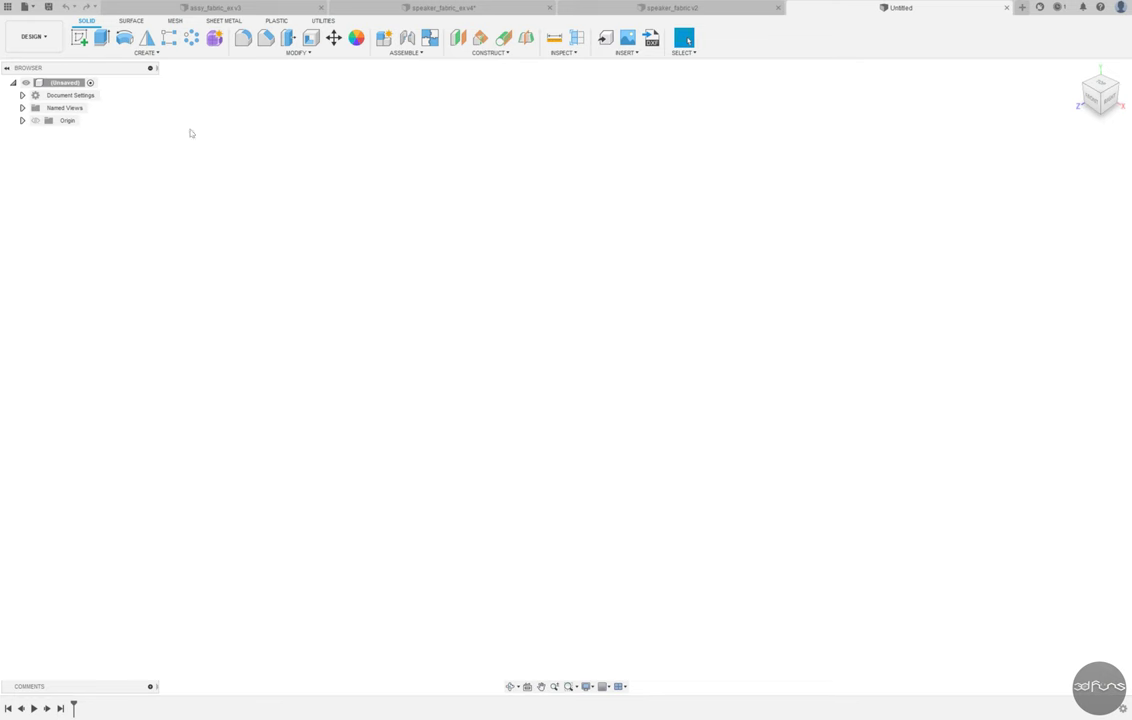
Begin saving the new untitled design as cover_speaker_fabric
click(49, 7)
text(cover_speaker_fabric)
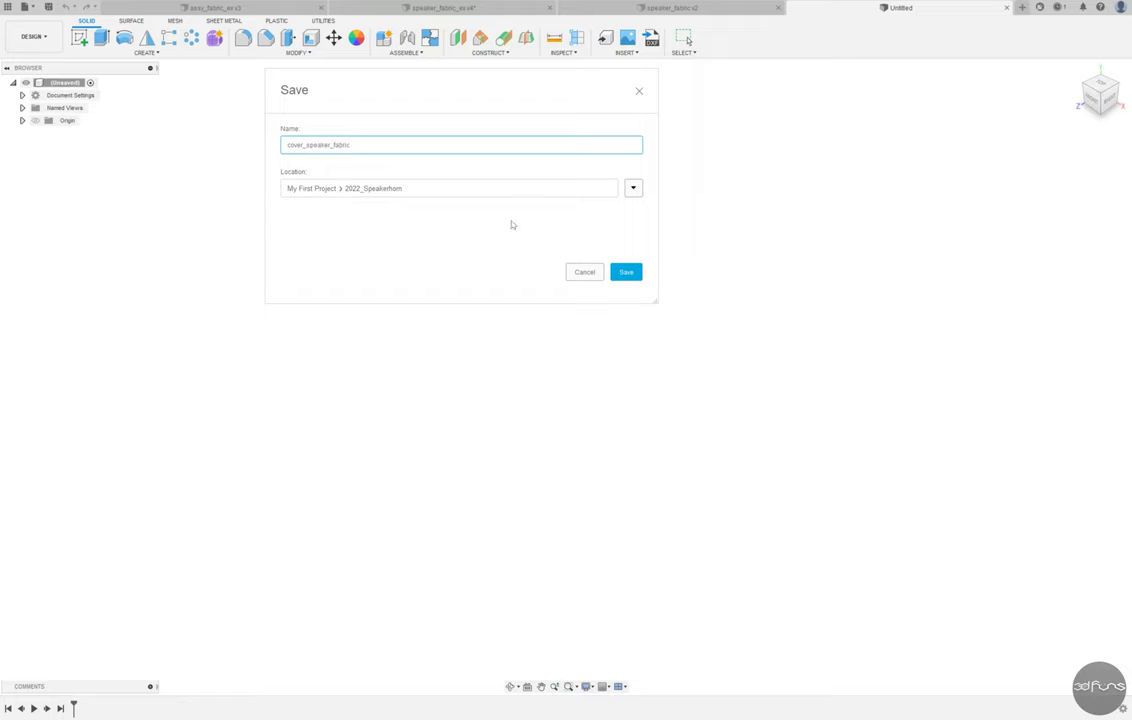
Confirm saving as cover_speaker_fabric and draw a Ø80 mm circle on the front plane
click(626, 273)
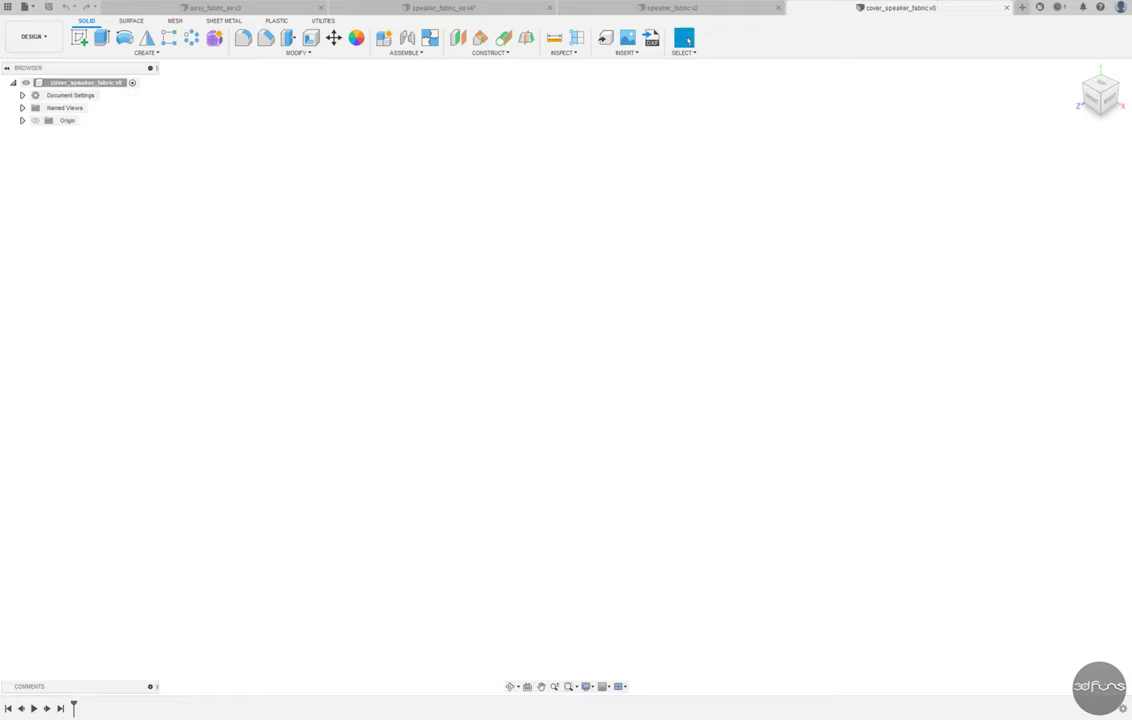
click(79, 38)
click(583, 368)
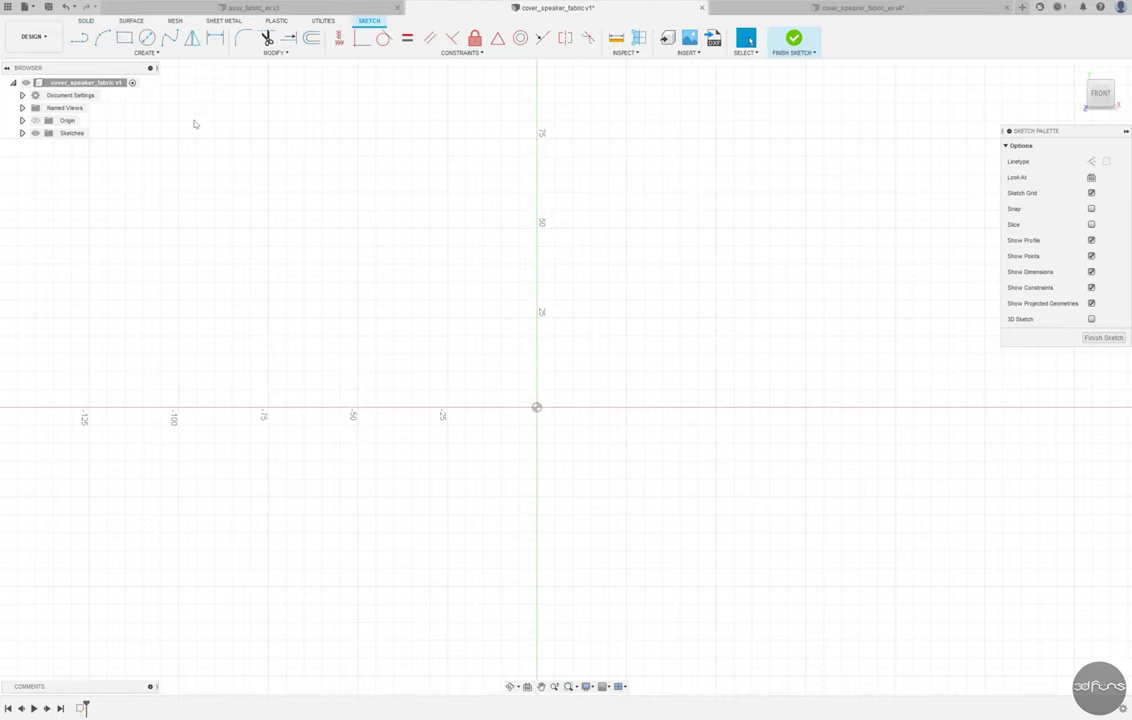
key(c)
scroll(374, 424, down, 3)
click(488, 192)
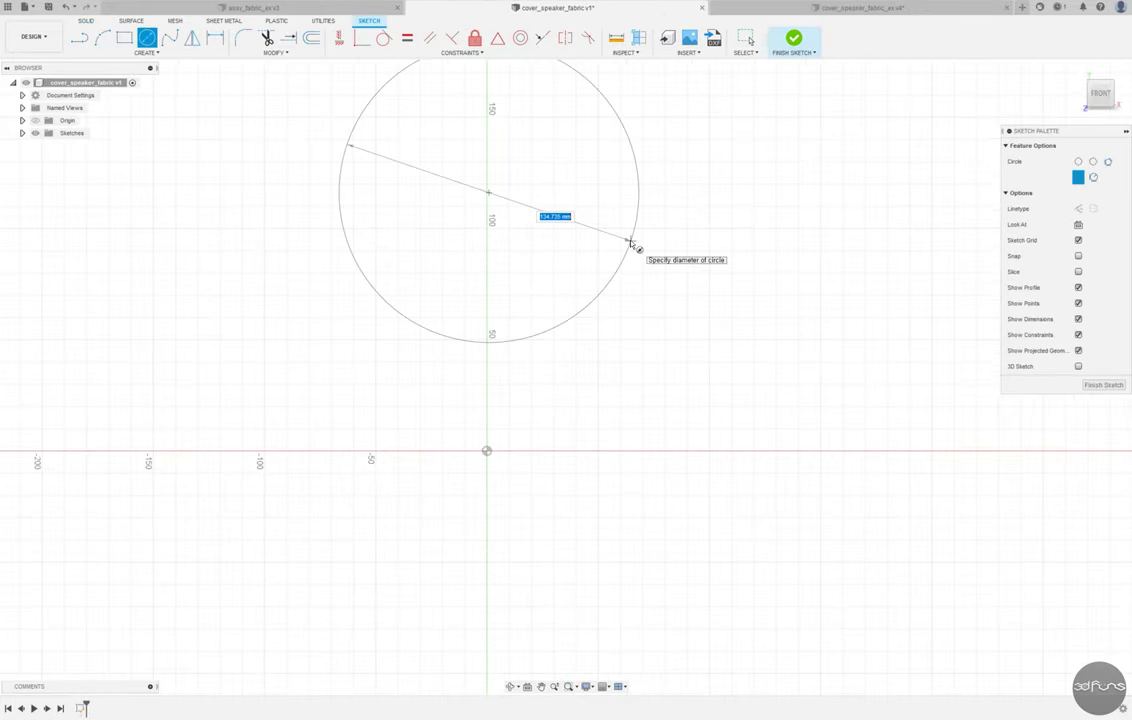
text(80)
key(Return)
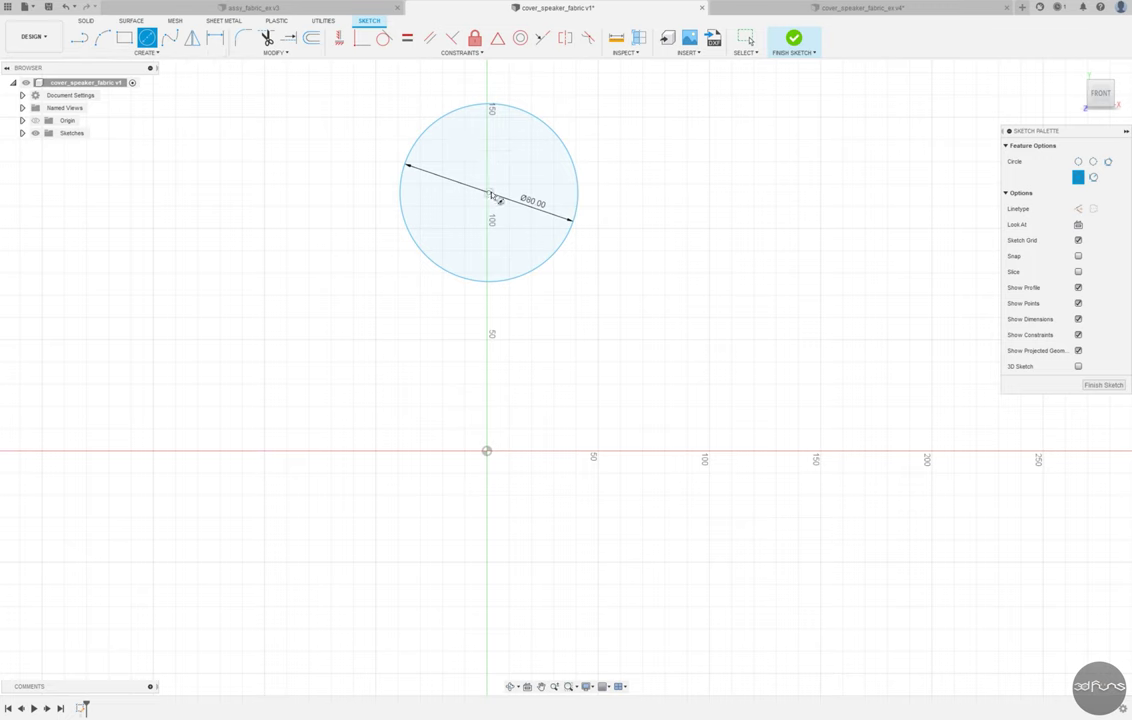
Add a concentric Ø75.4 mm inner circle and move the Ø80 dimension aside
click(489, 192)
text(5.4)
key(Return)
key(Escape)
scroll(546, 121, up, 2)
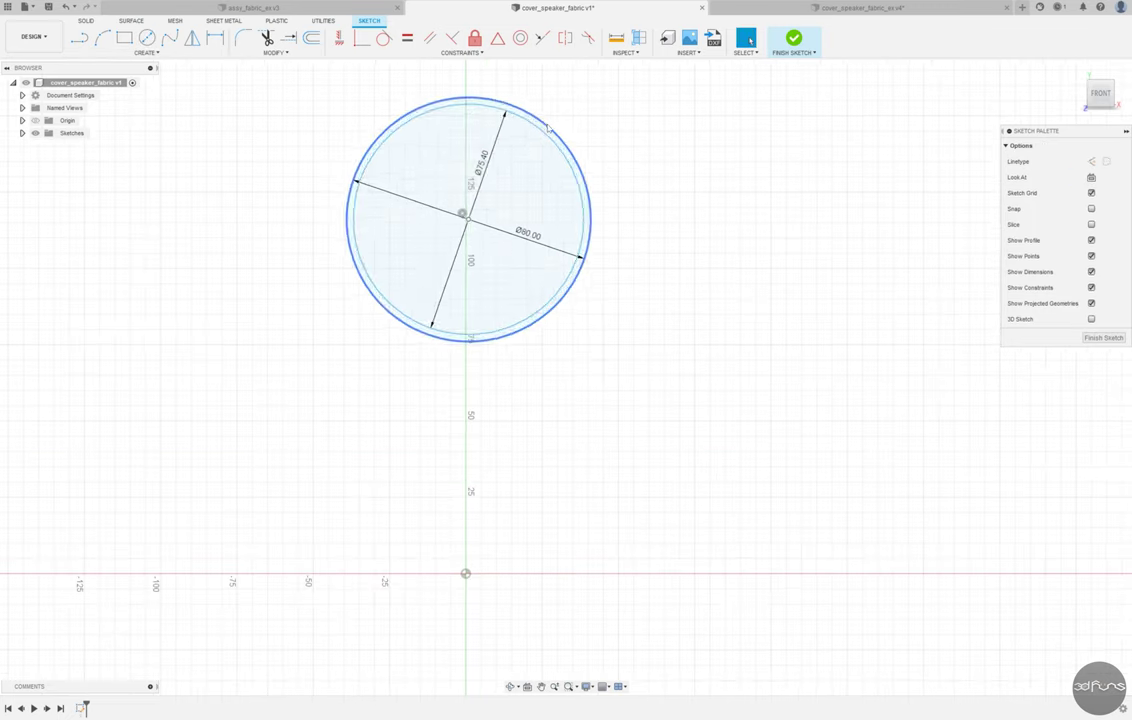
drag(528, 233, 640, 130)
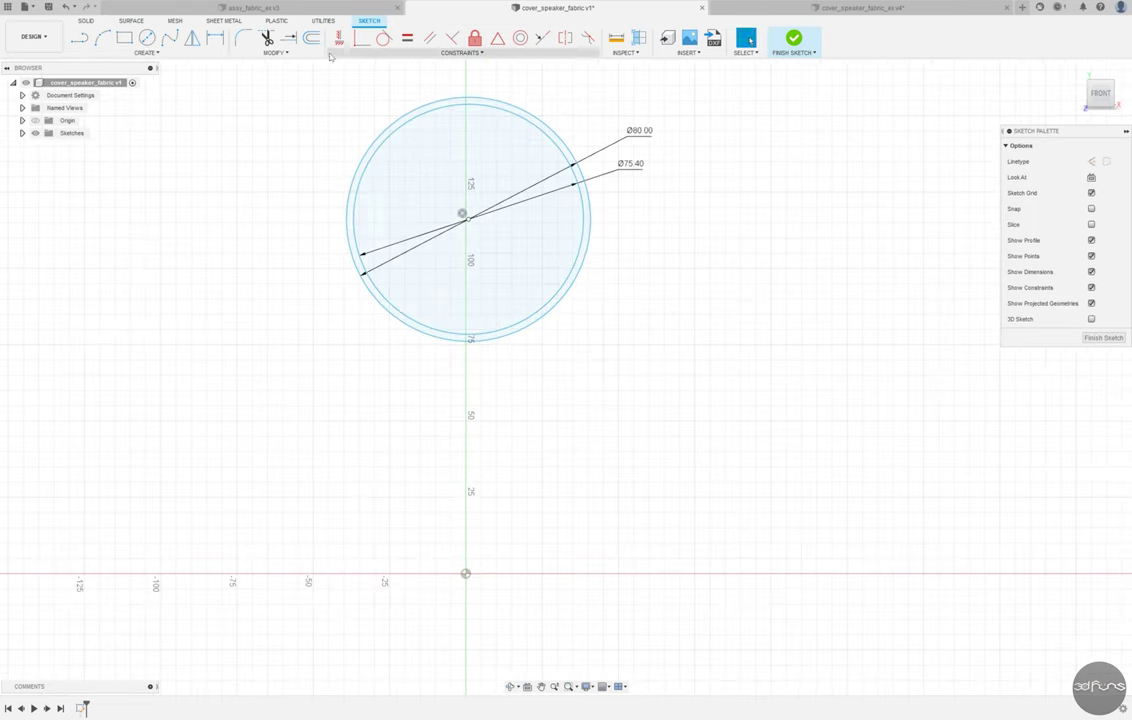
Align the circles' centre vertically 160 mm above the origin and finish the sketch
click(339, 37)
click(468, 341)
click(466, 220)
click(215, 37)
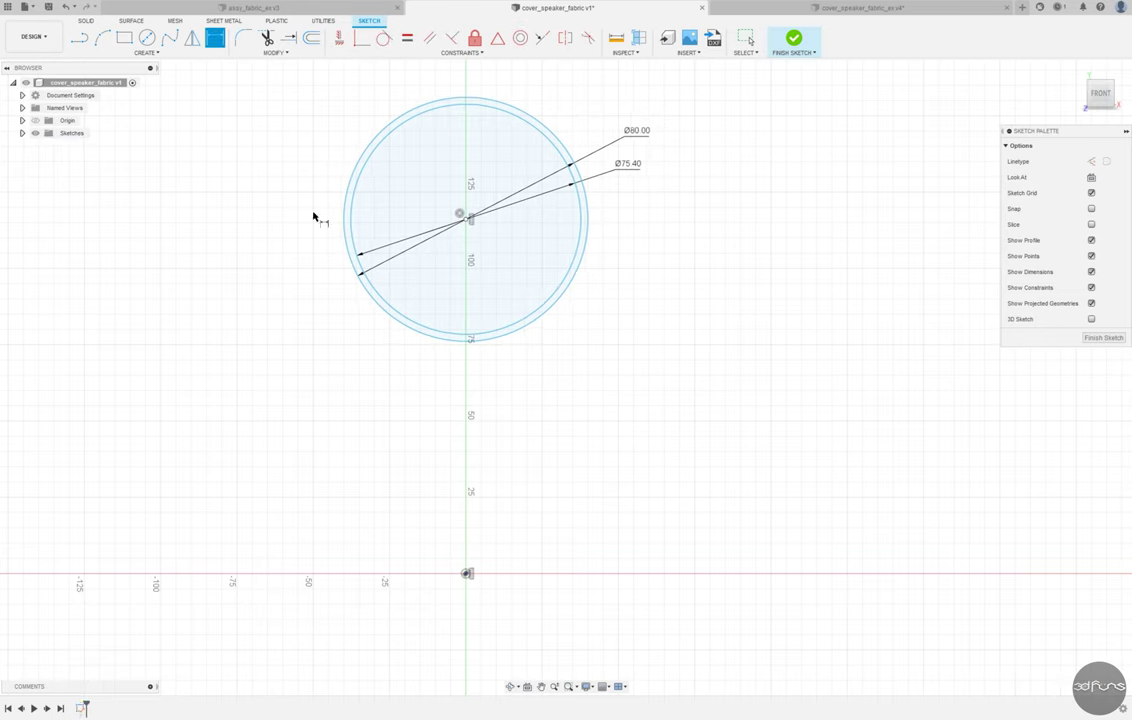
click(466, 218)
click(465, 573)
click(687, 369)
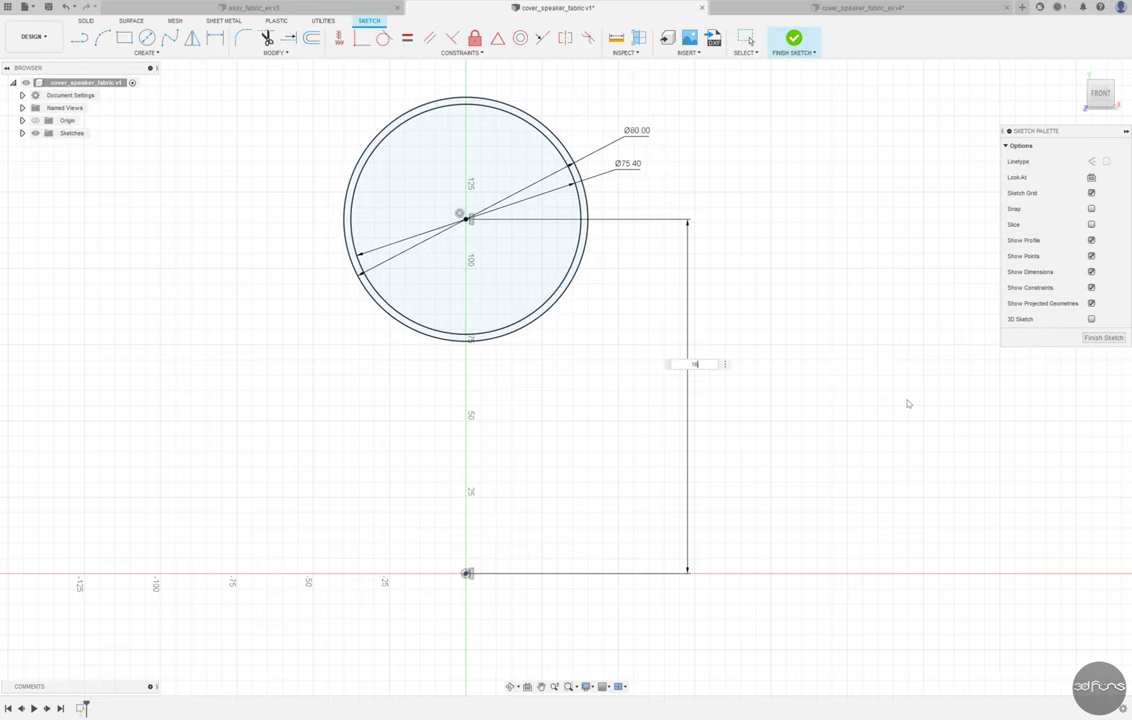
text(160)
key(Return)
key(F6)
click(793, 38)
Extrude the ring between the two circles into a solid body
key(e)
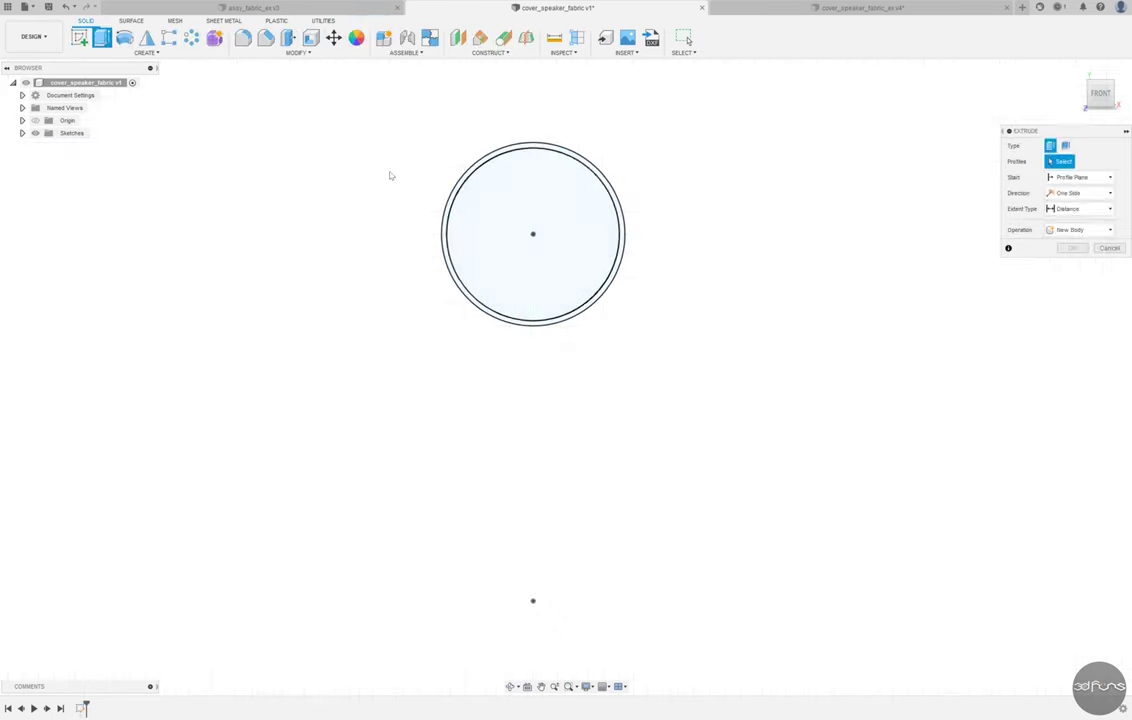
shift+middle_drag(389, 174, 636, 228)
click(636, 228)
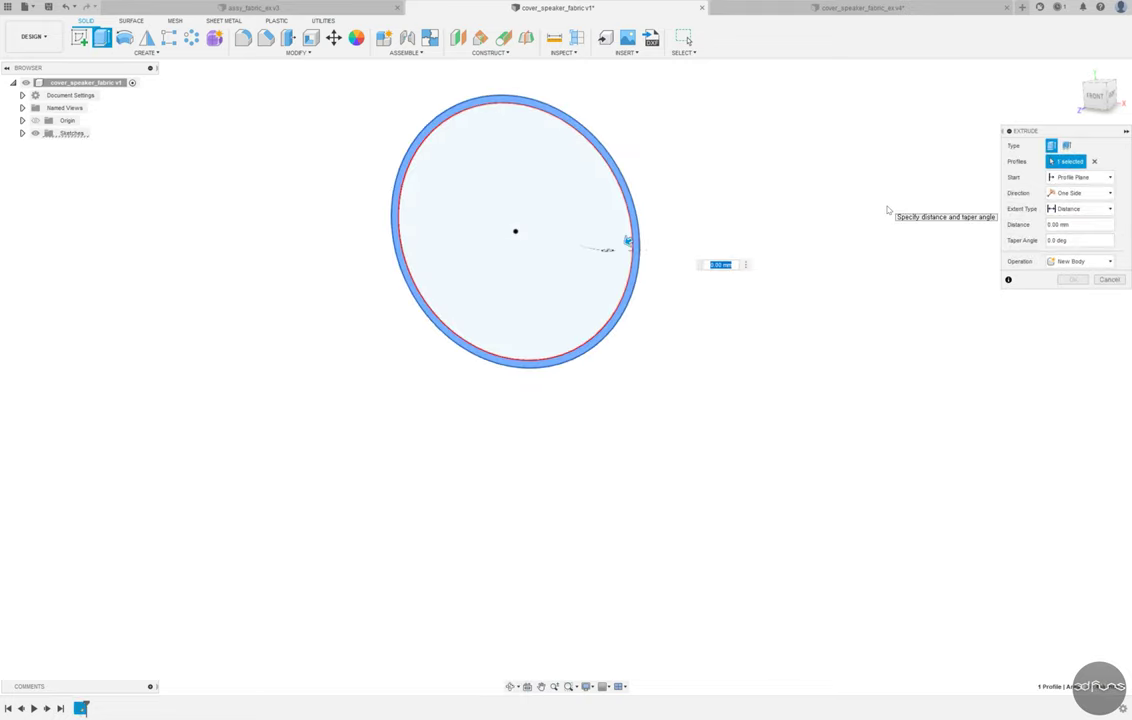
key(Return)
Start a face offset on the ring's top face, then cancel it
key(q)
shift+middle_drag(629, 97, 695, 167)
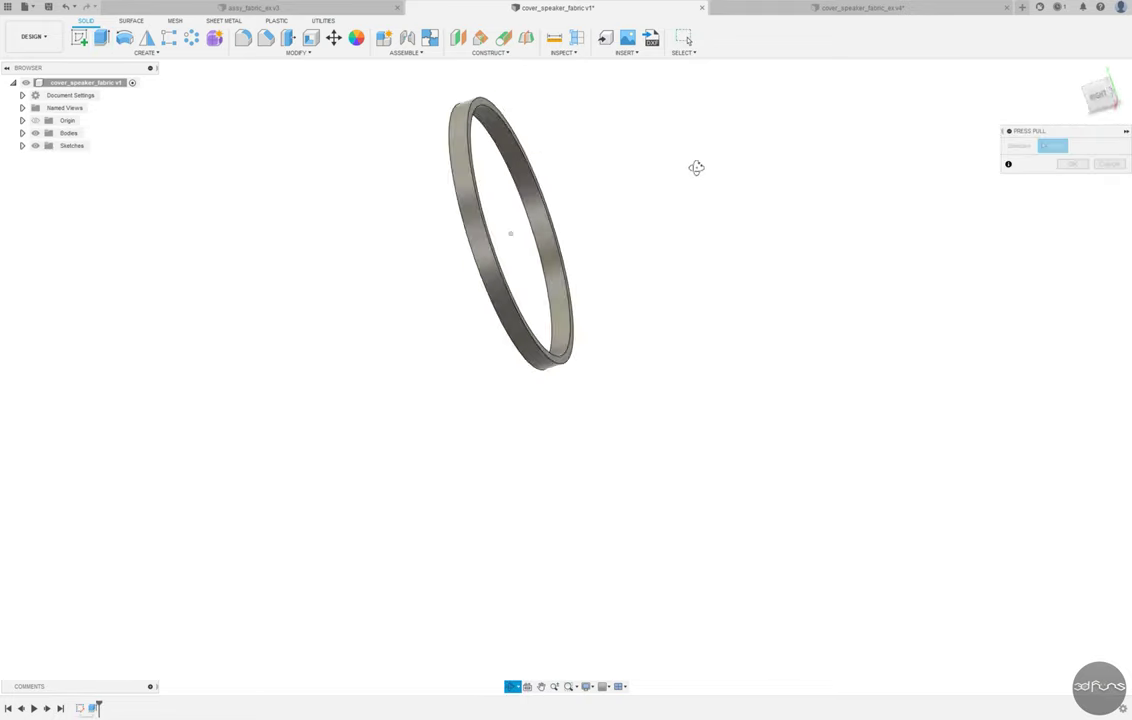
click(587, 160)
key(Escape)
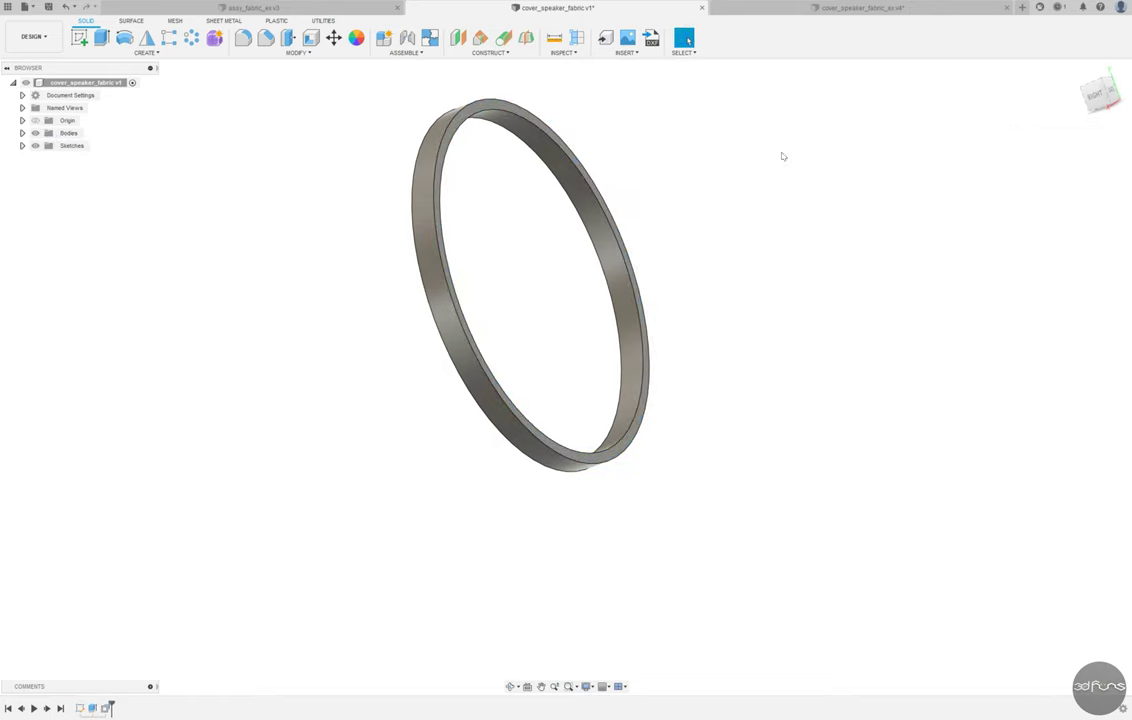
Apply the light grey Paint - Enamel Glossy appearance to the ring
shift+middle_drag(960, 70, 433, 222)
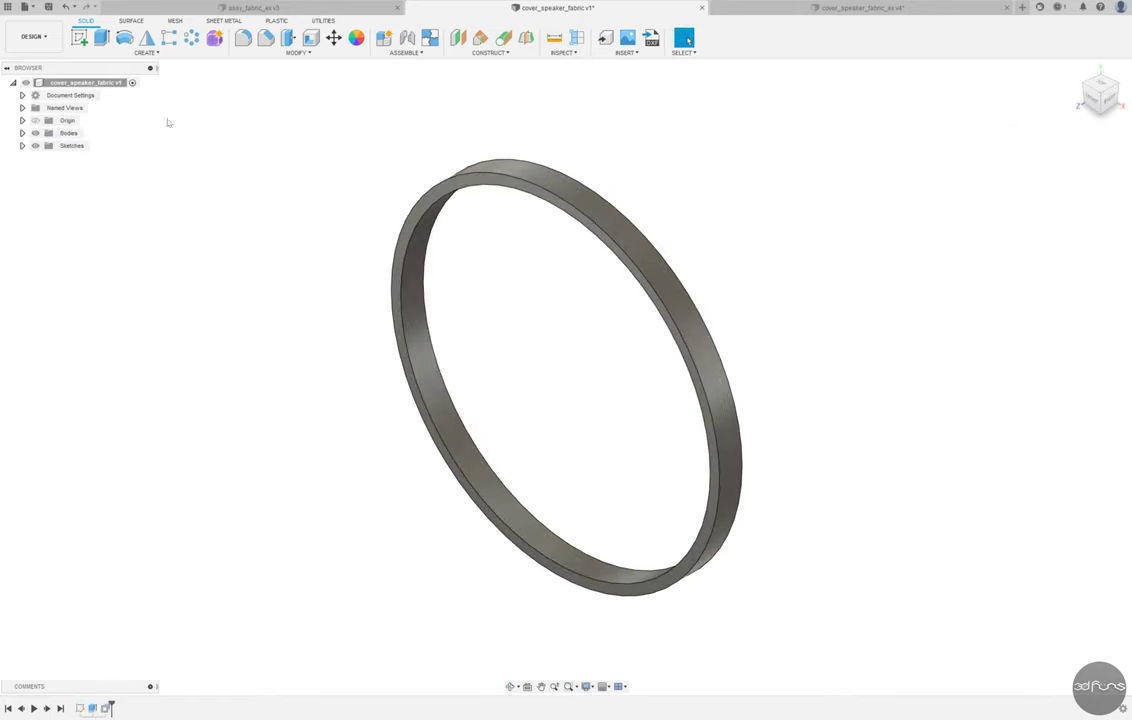
click(356, 37)
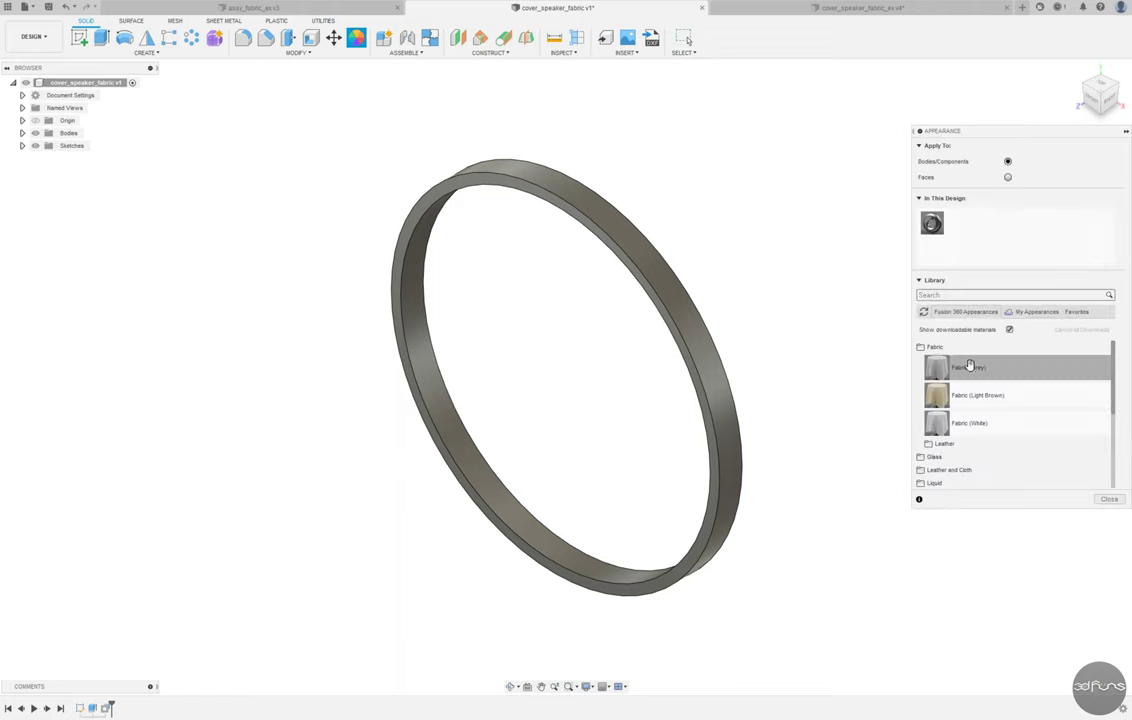
click(945, 465)
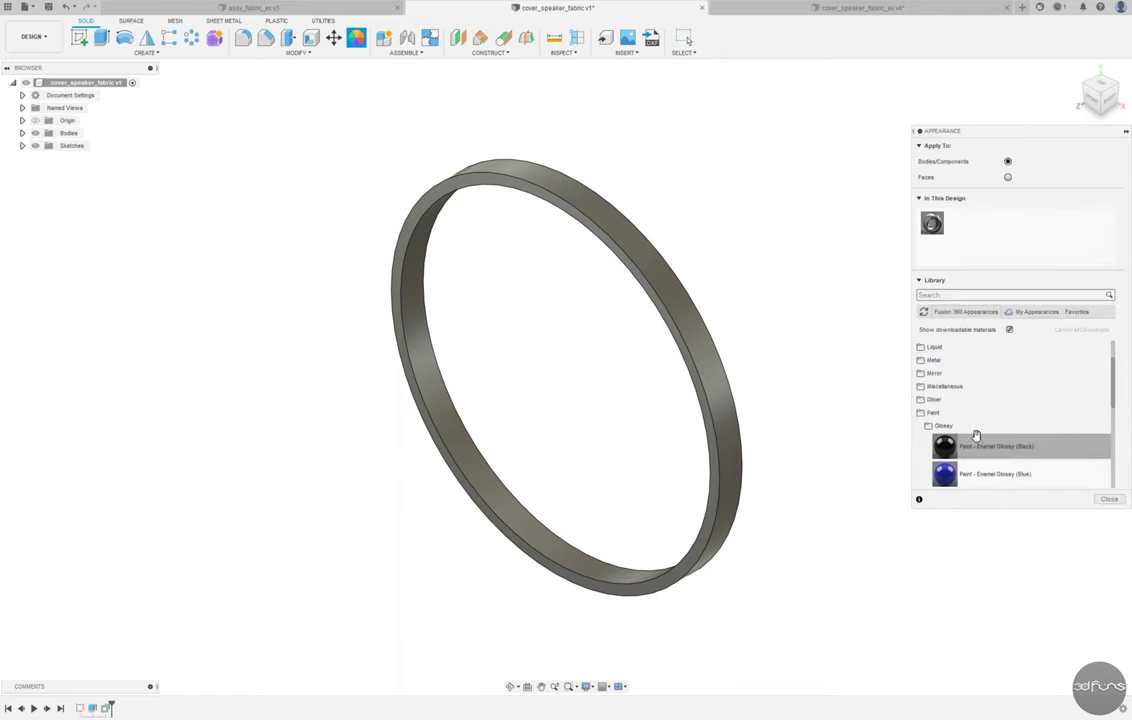
scroll(990, 432, down, 3)
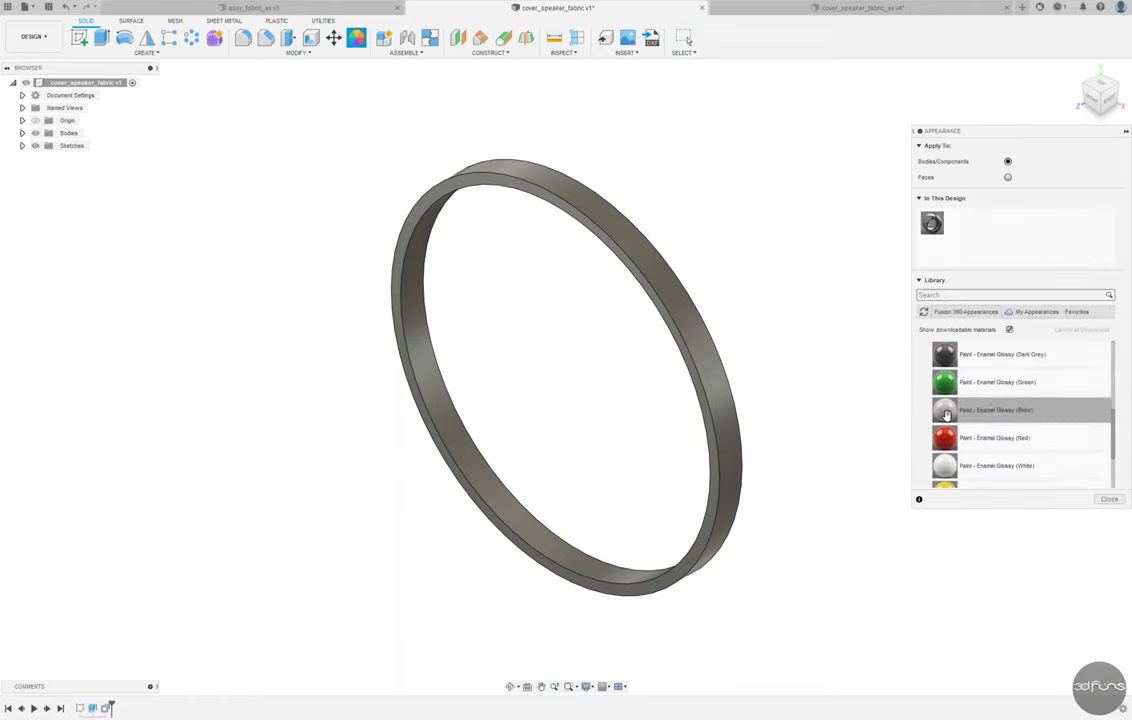
drag(944, 410, 725, 375)
click(1109, 499)
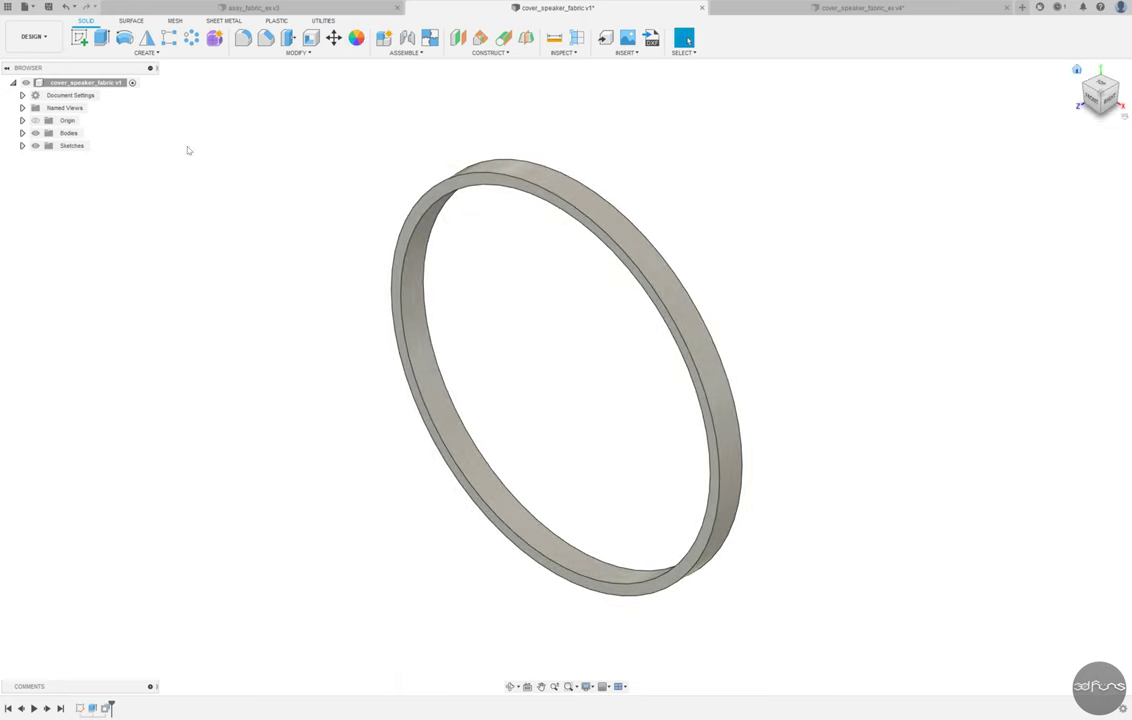
Save the ring design as version v2 and go to the File menu for a new design
click(48, 7)
click(464, 376)
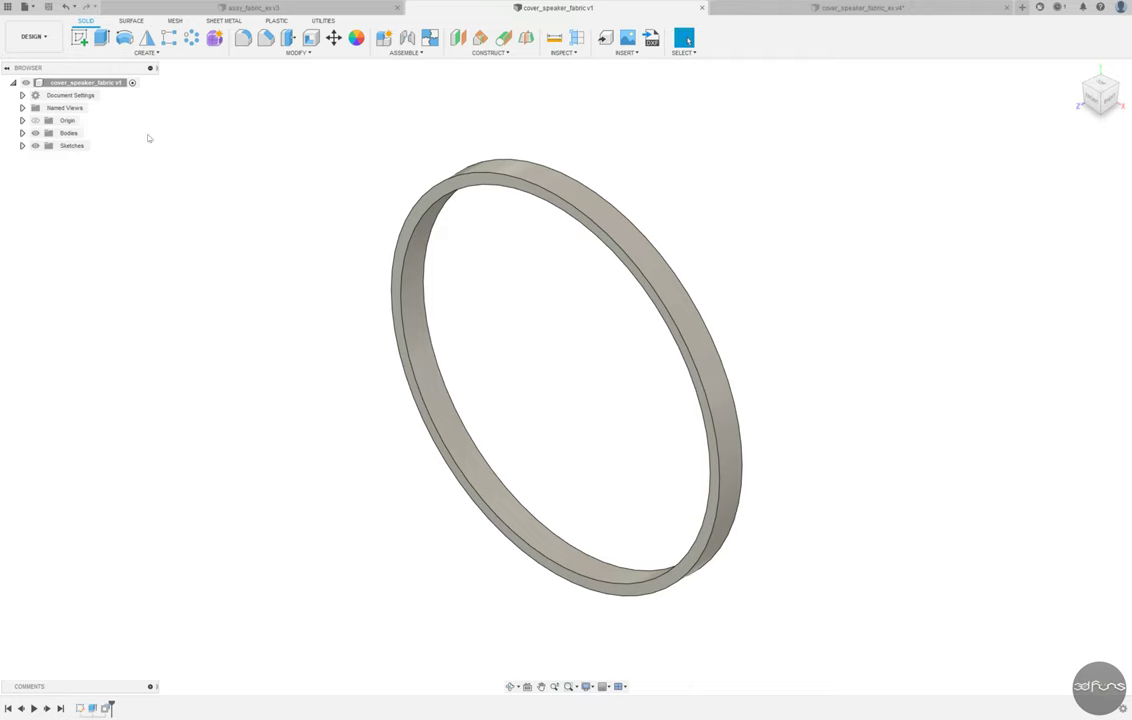
click(24, 8)
Create a new design and save it as assy_speaker_fabric in the 2022_Speakerhorn project
click(50, 22)
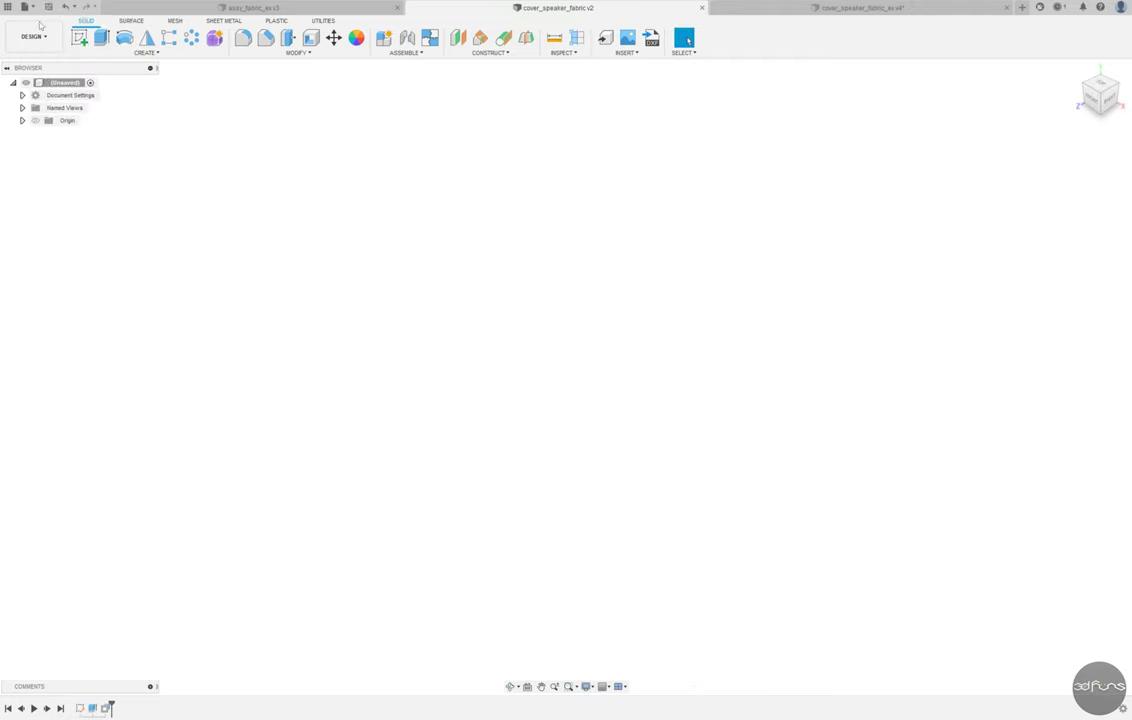
click(48, 7)
text(assy_speaker_fabric)
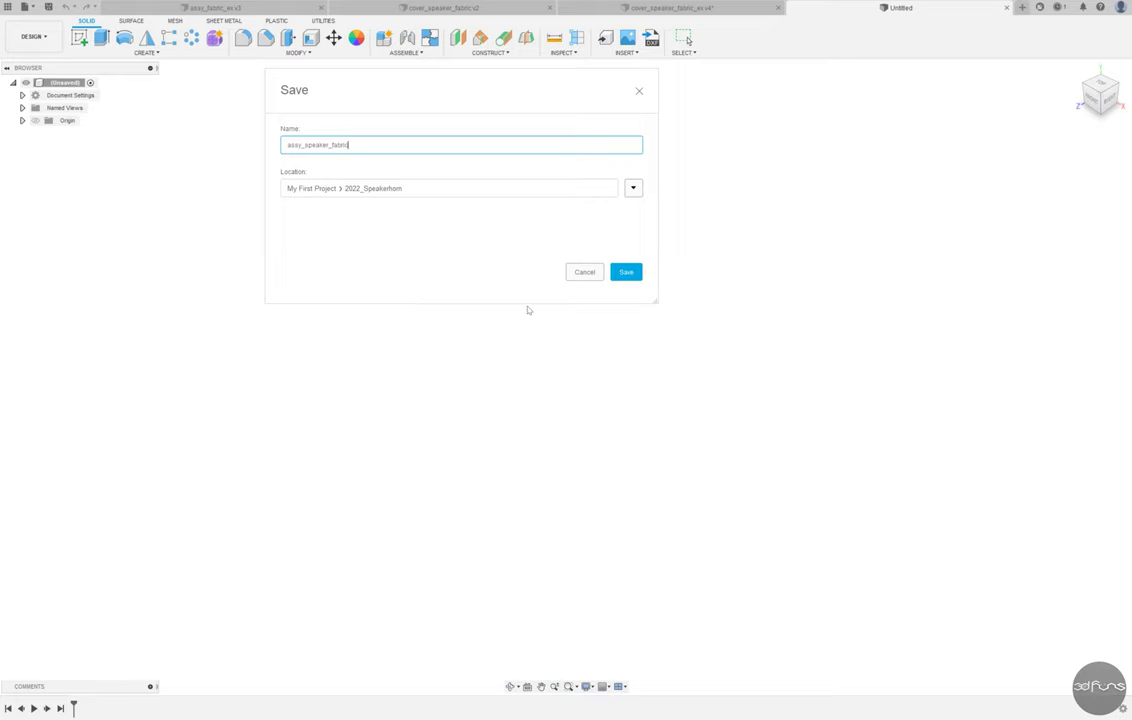
click(626, 272)
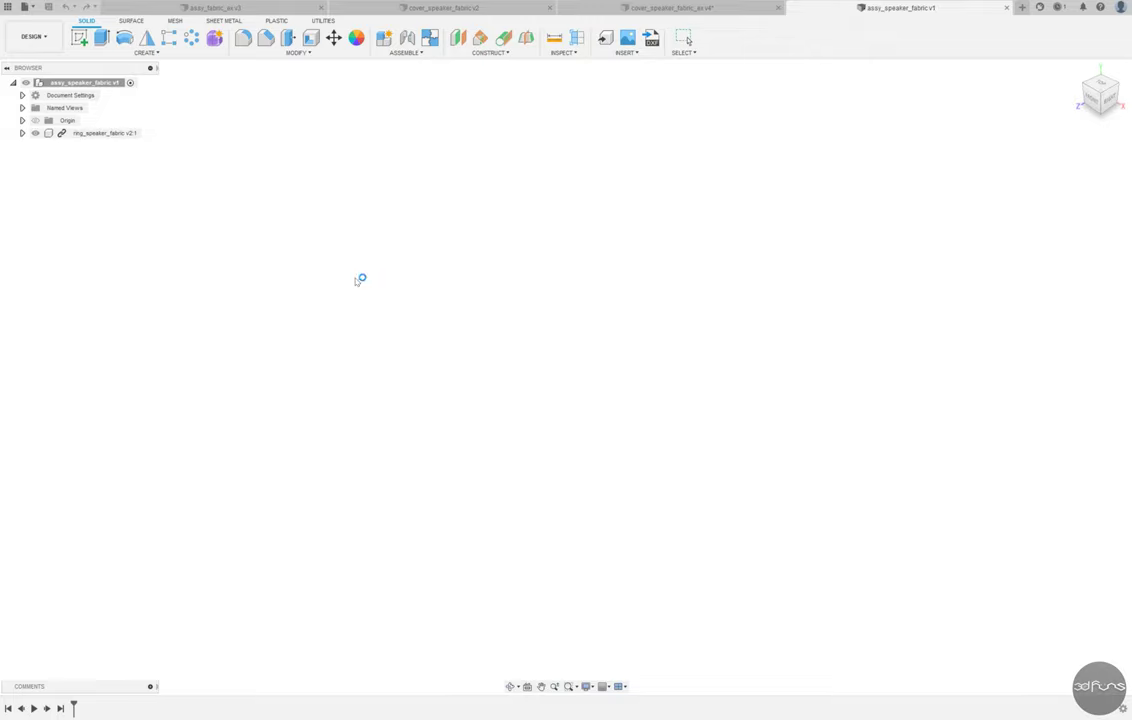
Place the inserted ring_speaker_fabric component and ground it
key(Return)
right_click(94, 133)
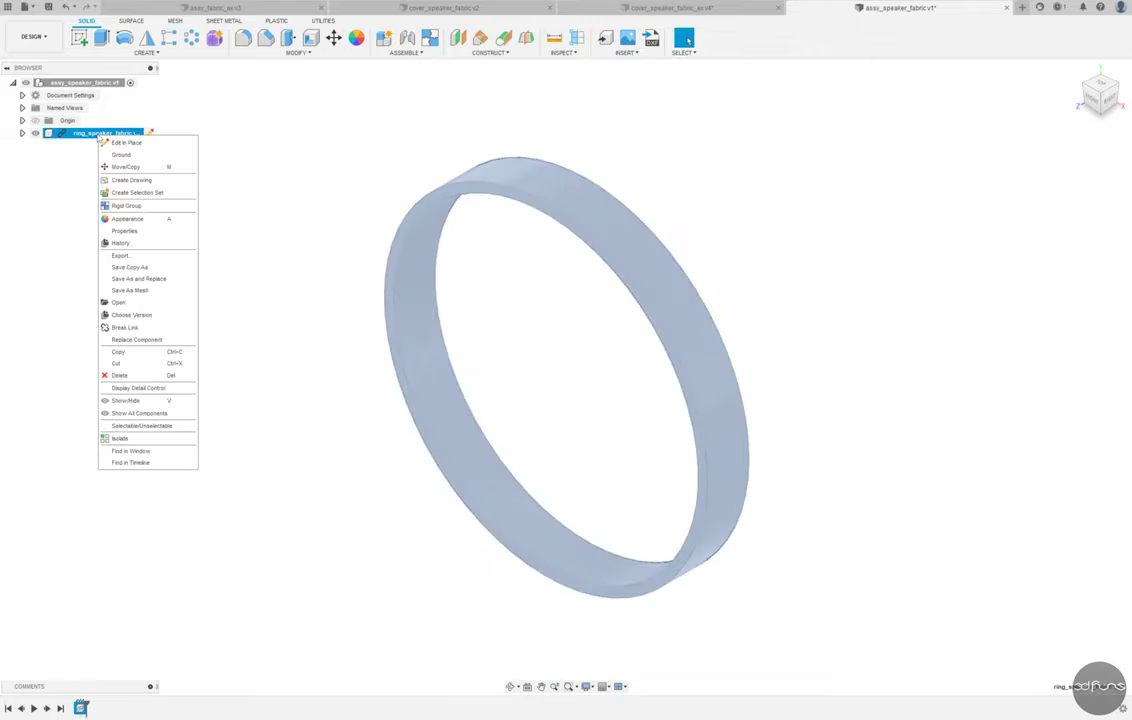
click(161, 169)
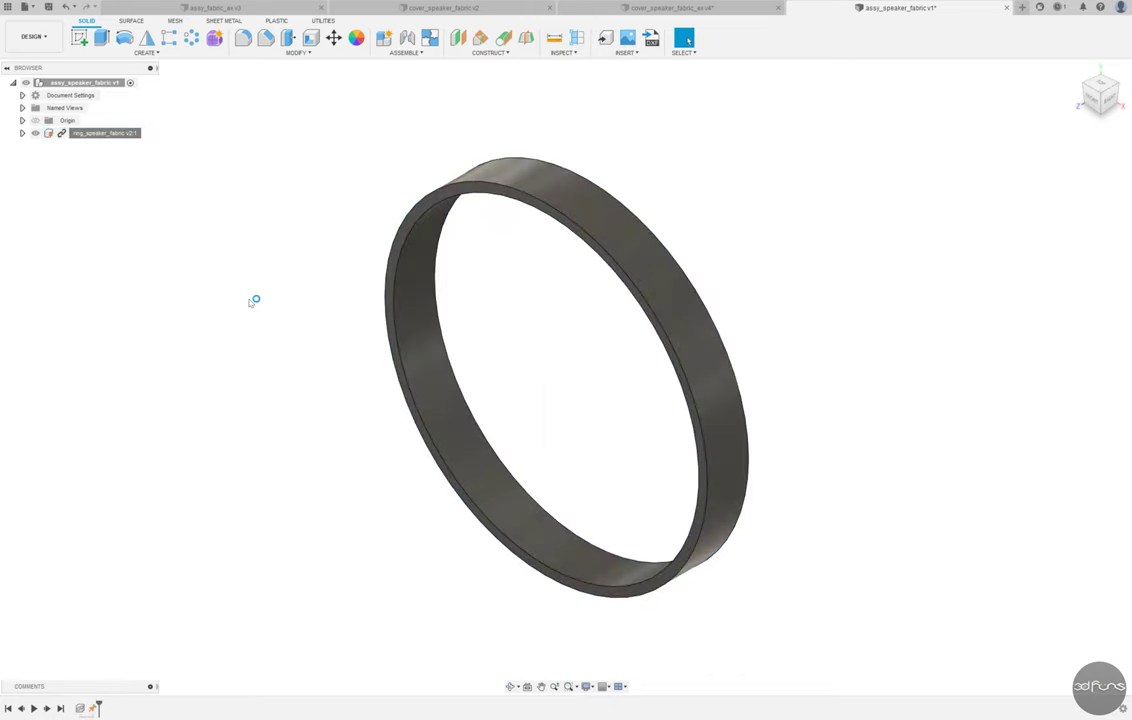
Place speaker_fabric and cover_speaker_fabric, then save the assembly as a new version
click(1068, 323)
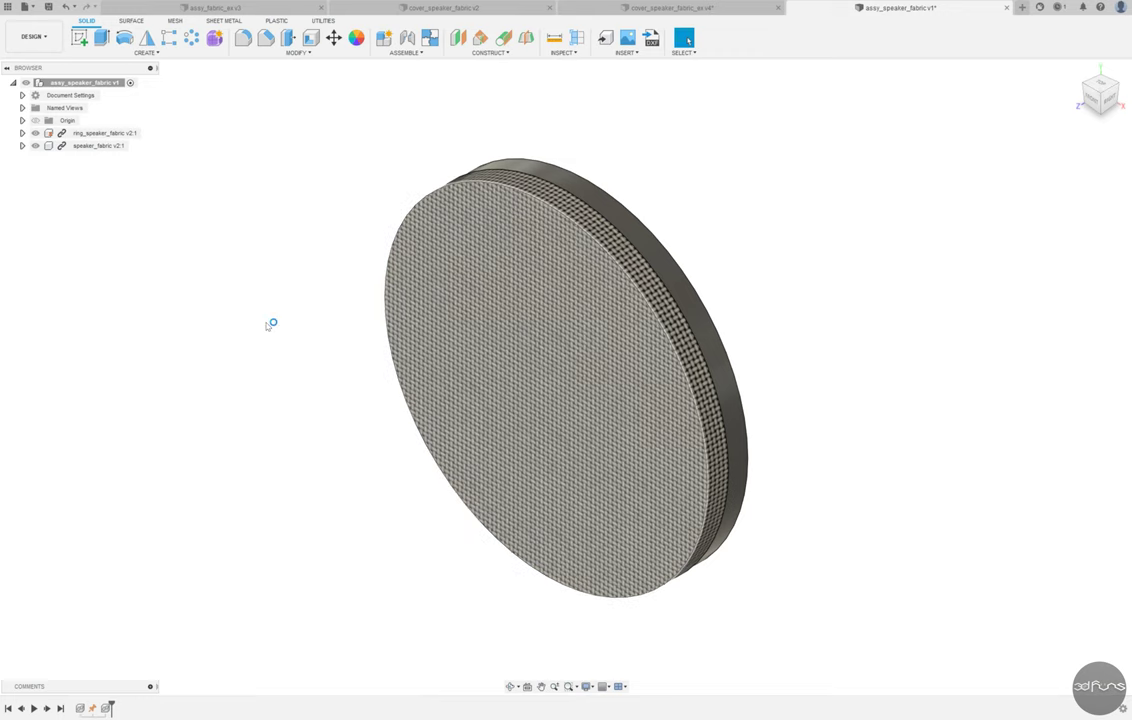
key(Return)
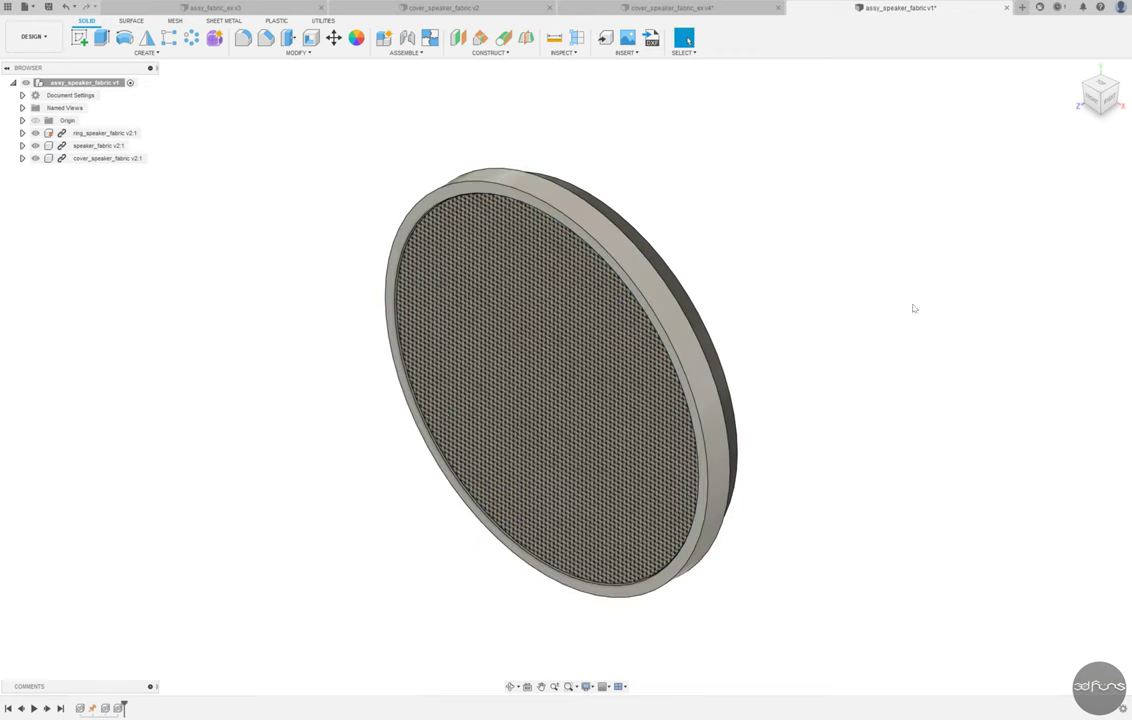
click(48, 7)
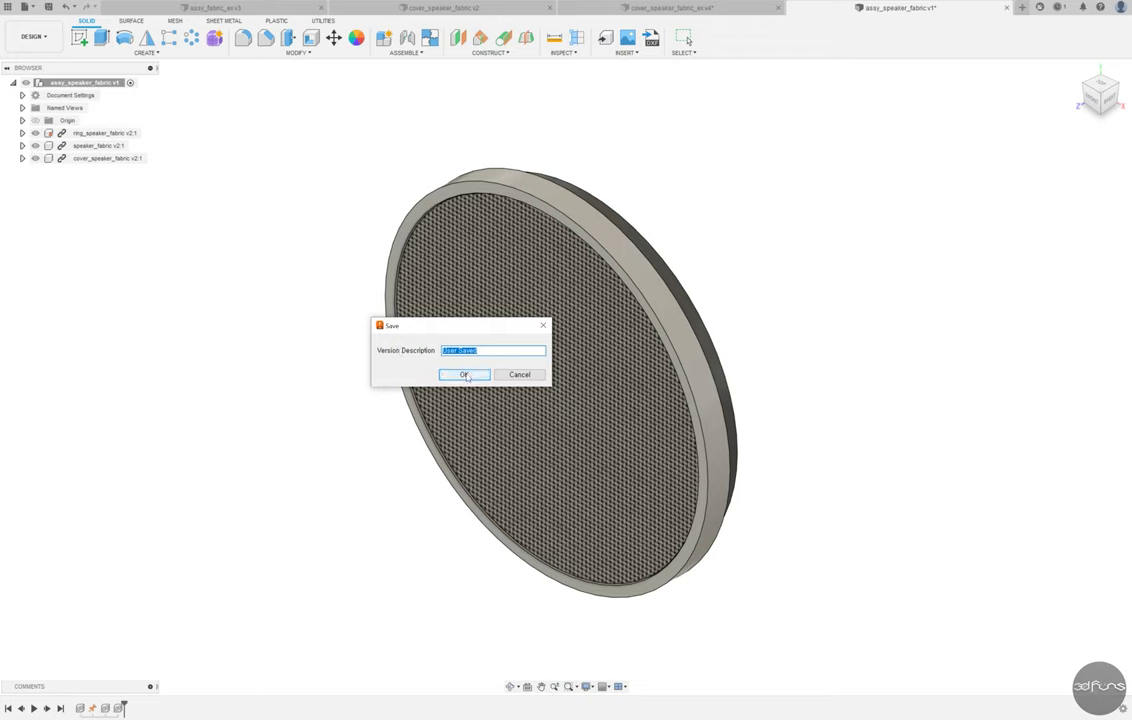
key(Return)
scroll(241, 294, down, 2)
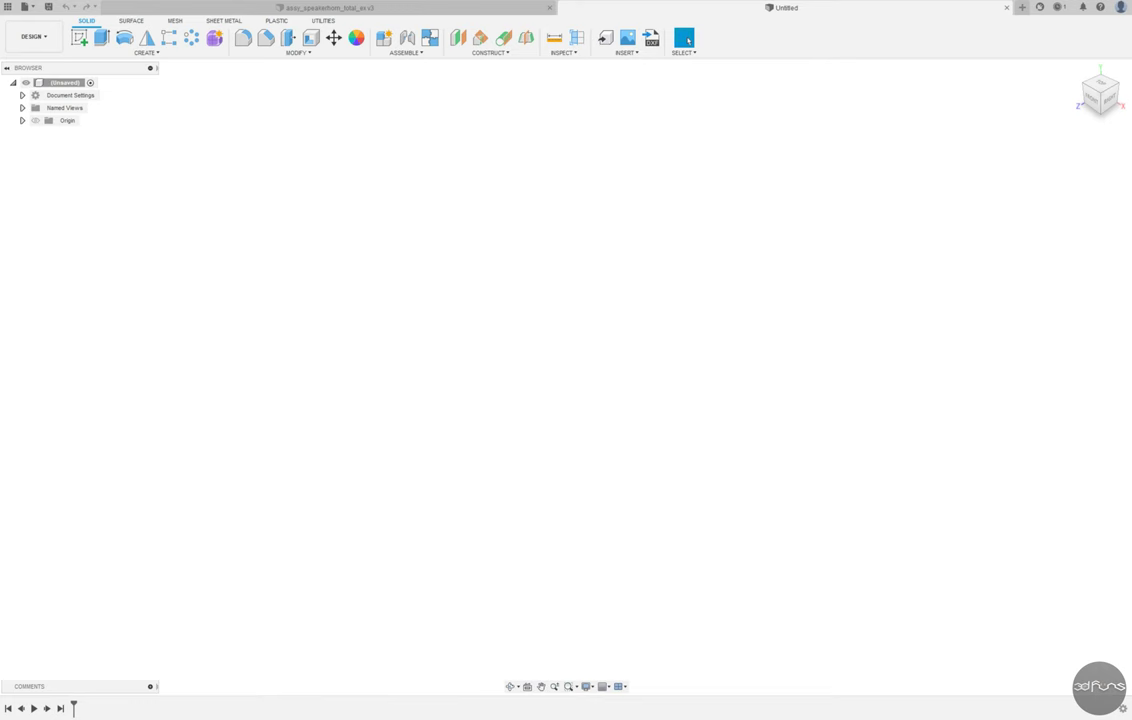
Save the new design under the name assy_speakerhorn_total
click(48, 7)
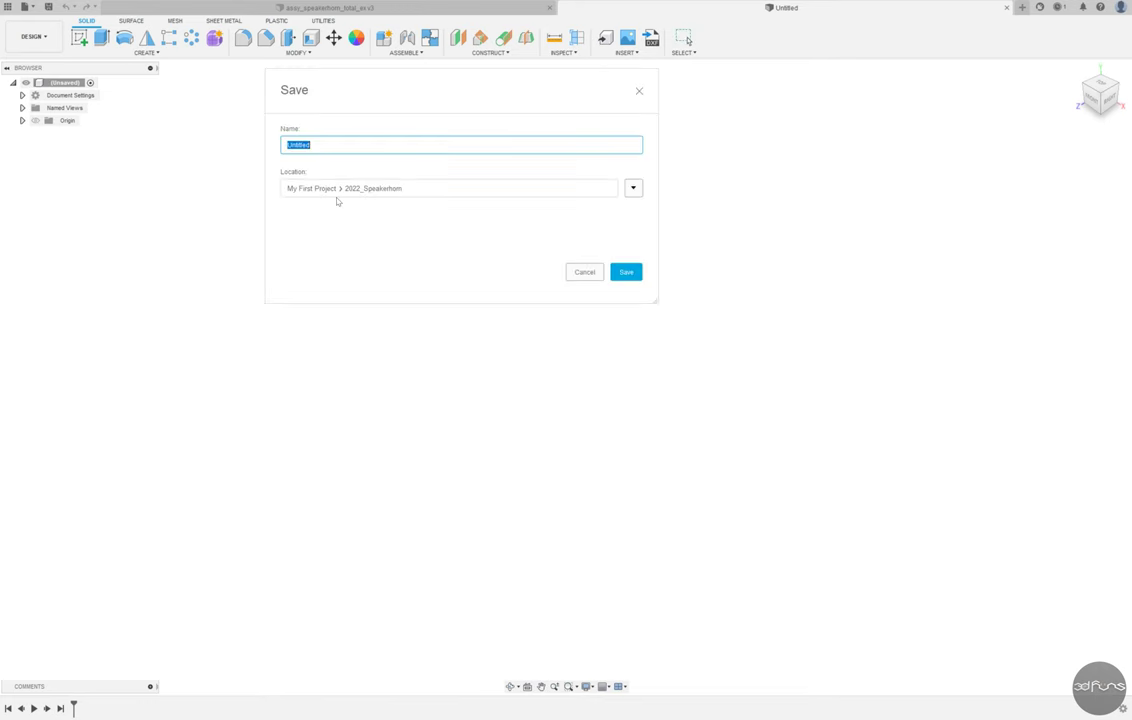
text(assy_speak)
text(erhorn_total)
key(Return)
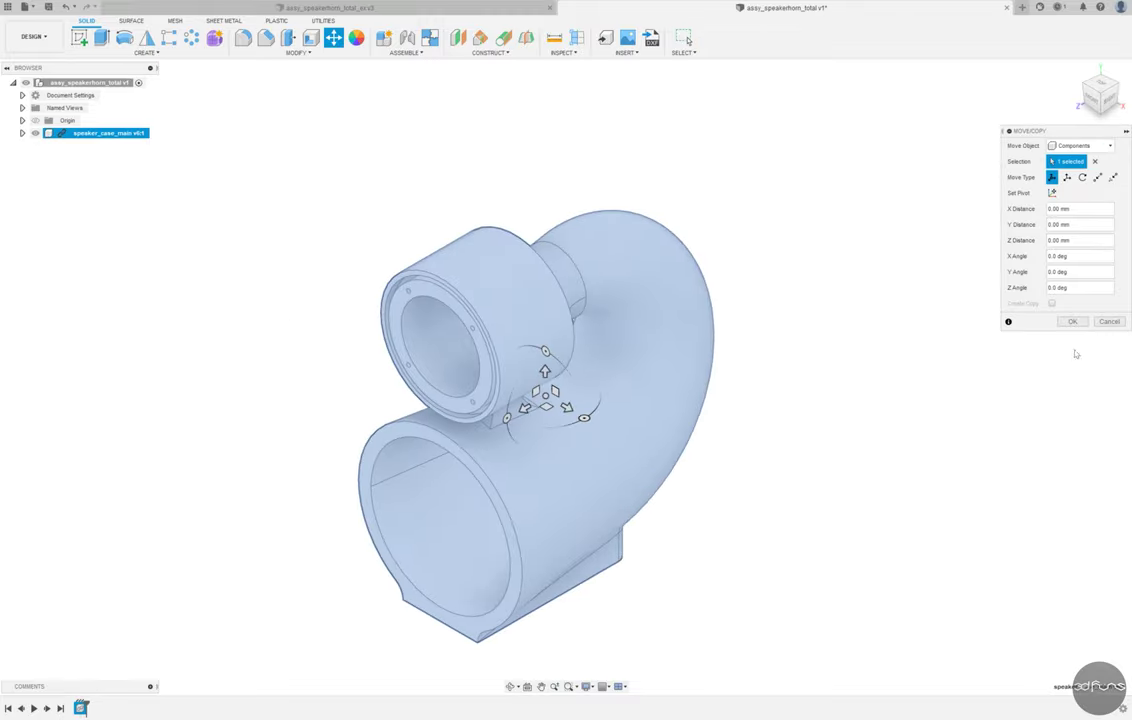
Place the speaker_case_main component and ground it
click(1071, 321)
right_click(110, 136)
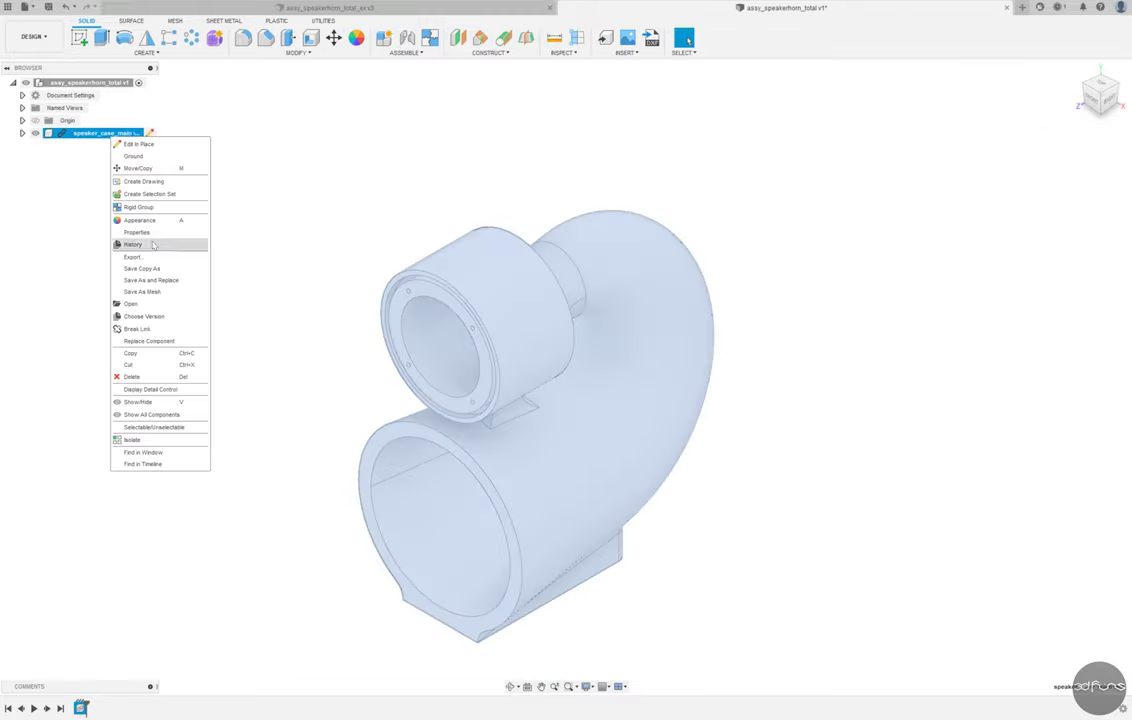
click(140, 156)
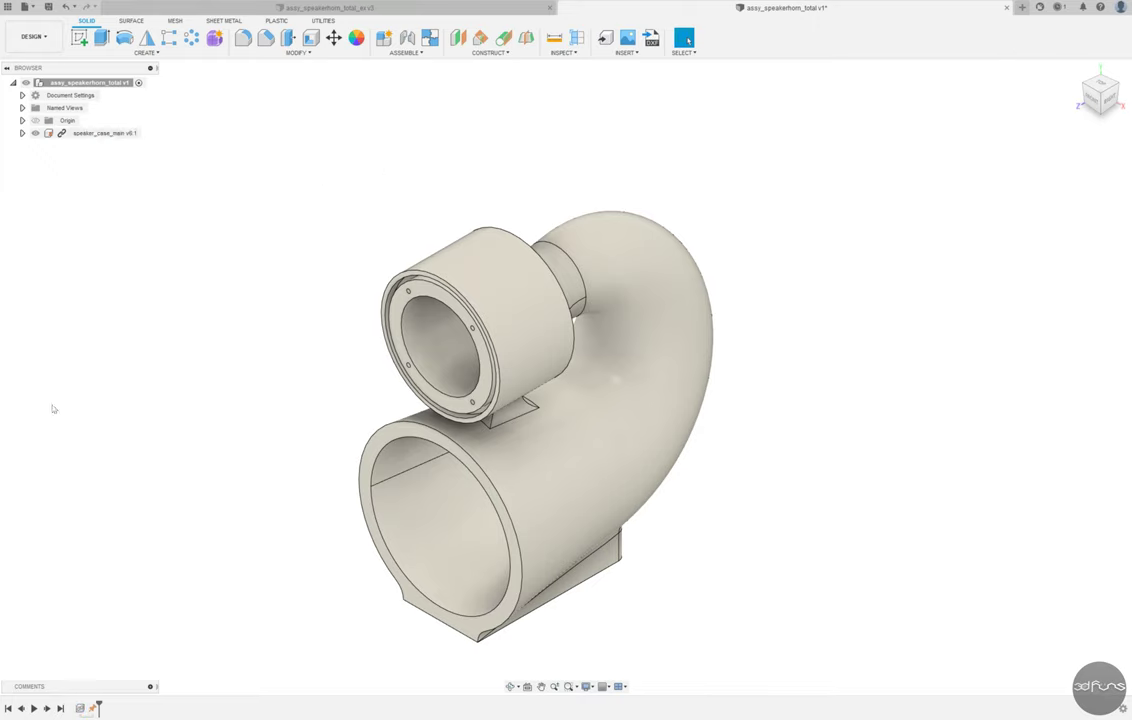
Rotate the red audio jack about X and move it below the case
mouse_move(836, 424)
shift+middle_down()
mouse_move(806, 411)
mouse_move(774, 478)
shift+middle_up()
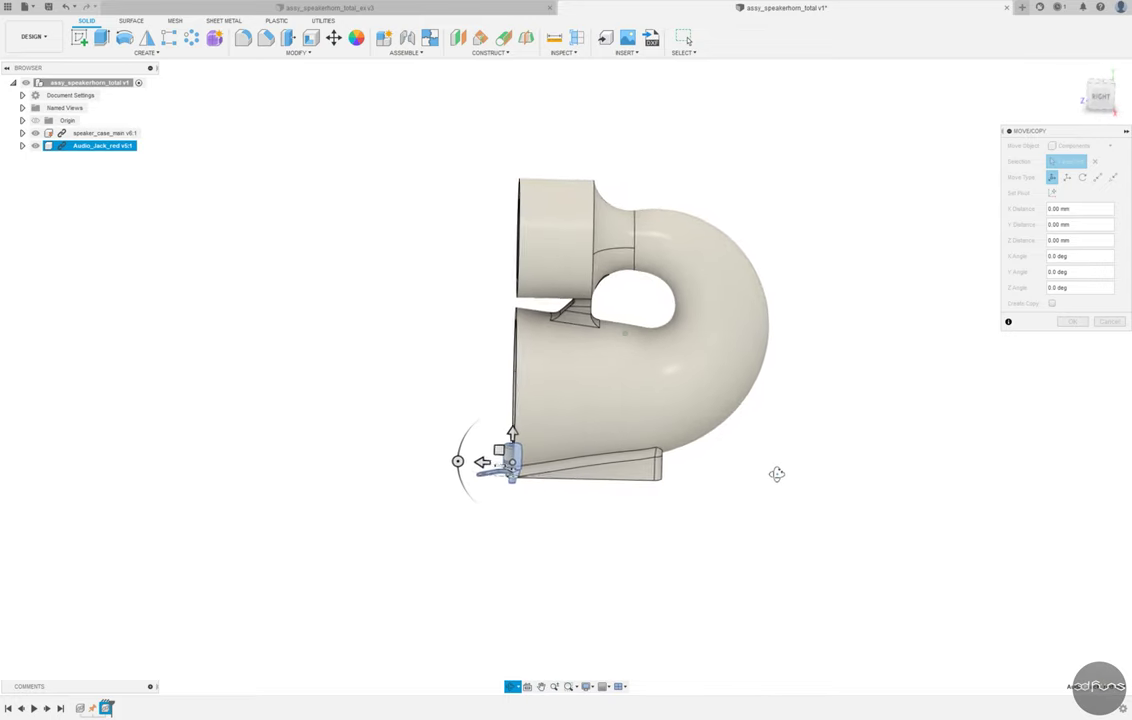
drag(455, 456, 456, 447)
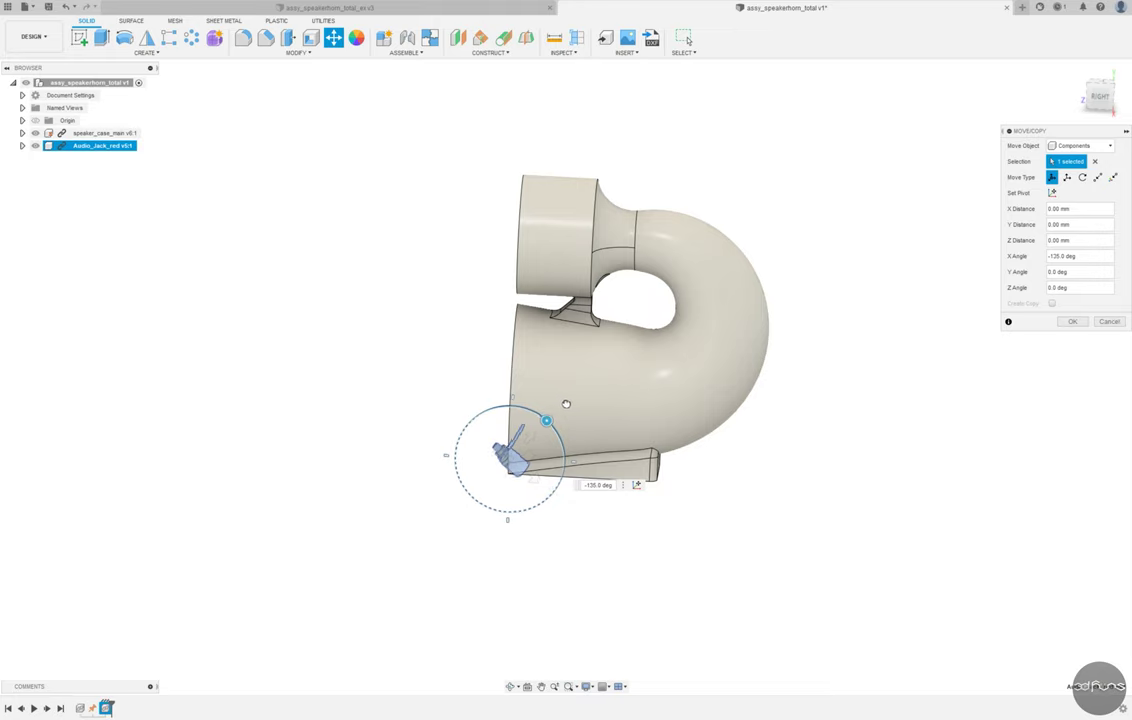
mouse_move(575, 412)
shift+middle_down()
mouse_move(576, 455)
mouse_move(539, 525)
shift+middle_up()
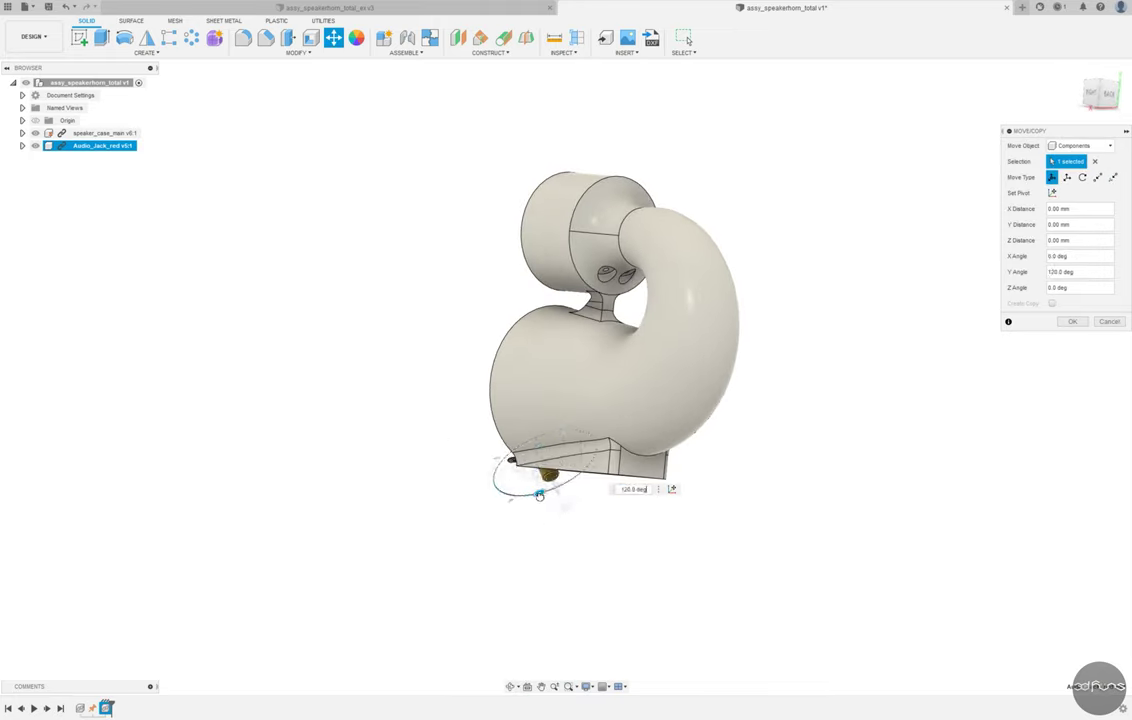
drag(549, 474, 568, 527)
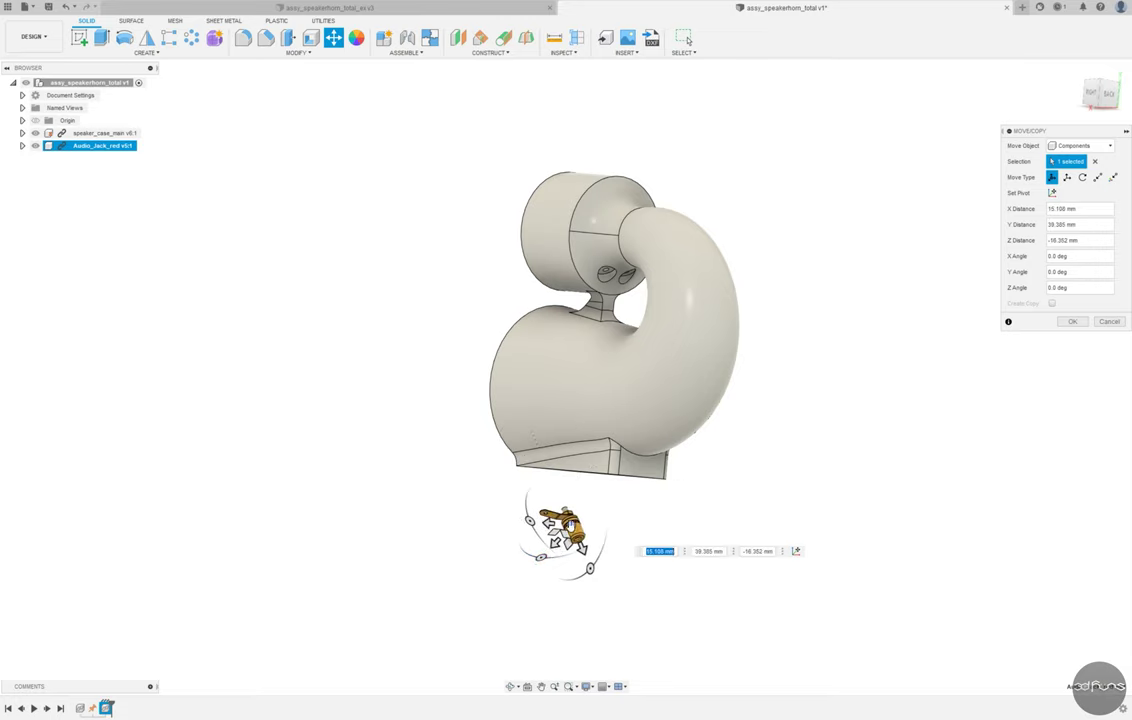
click(1071, 321)
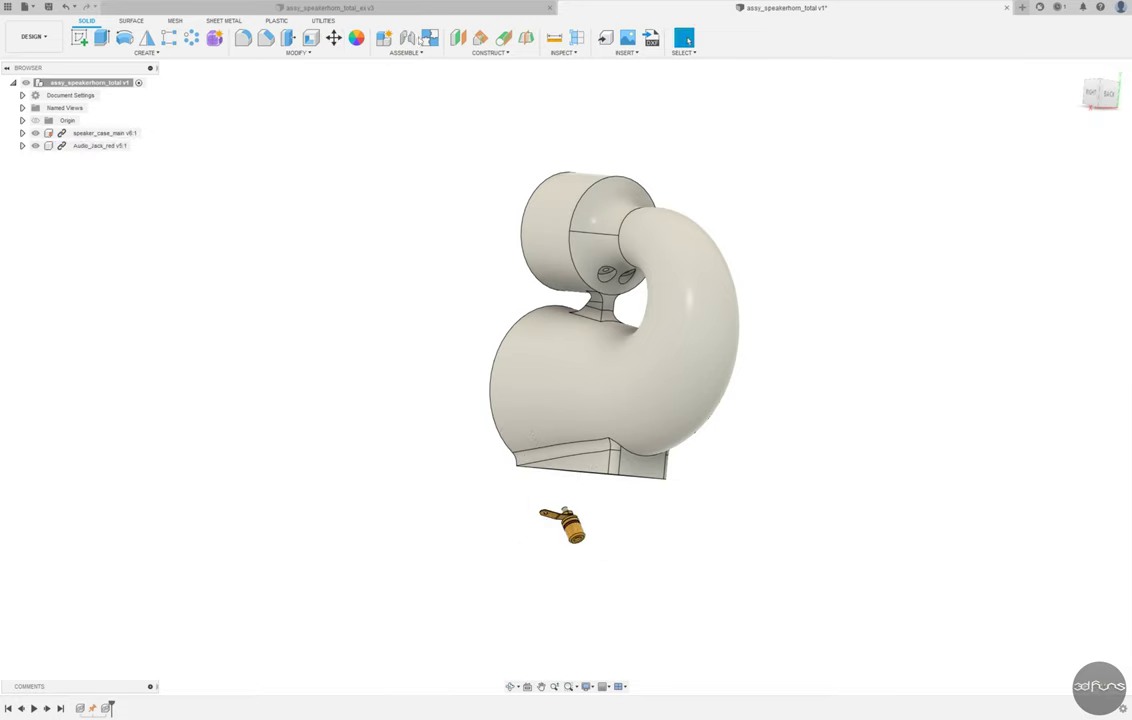
Joint the Audio_Jack_red face to the jack hole face on speaker_case_main
click(407, 37)
scroll(589, 480, up, 3)
shift+middle_drag(589, 480, 677, 543)
scroll(543, 598, up, 4)
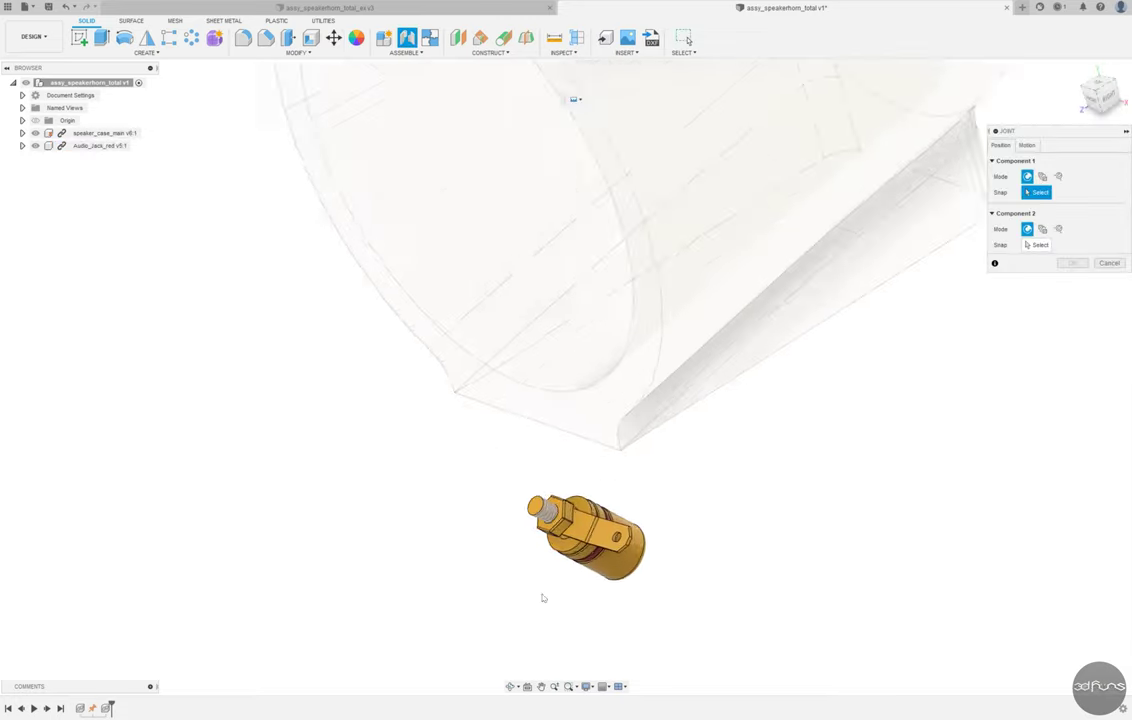
shift+middle_drag(543, 598, 590, 510)
click(588, 508)
scroll(462, 552, down, 4)
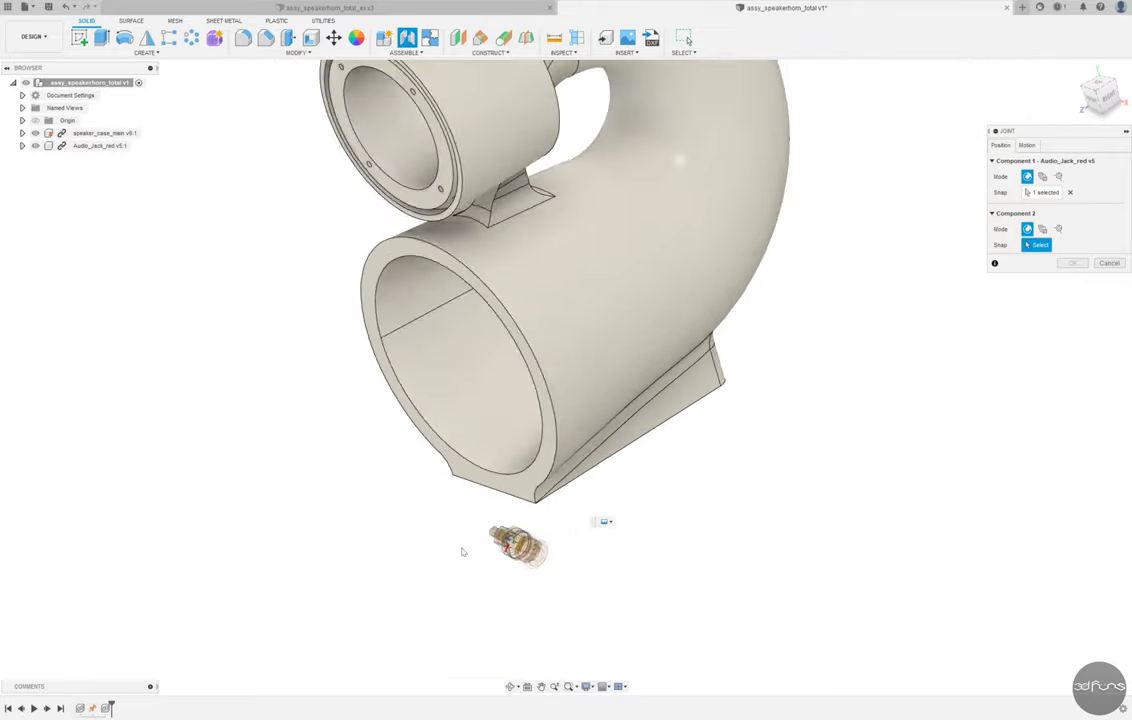
mouse_move(462, 552)
shift+middle_down()
mouse_move(495, 478)
mouse_move(515, 270)
shift+middle_up()
scroll(530, 265, up, 5)
click(546, 228)
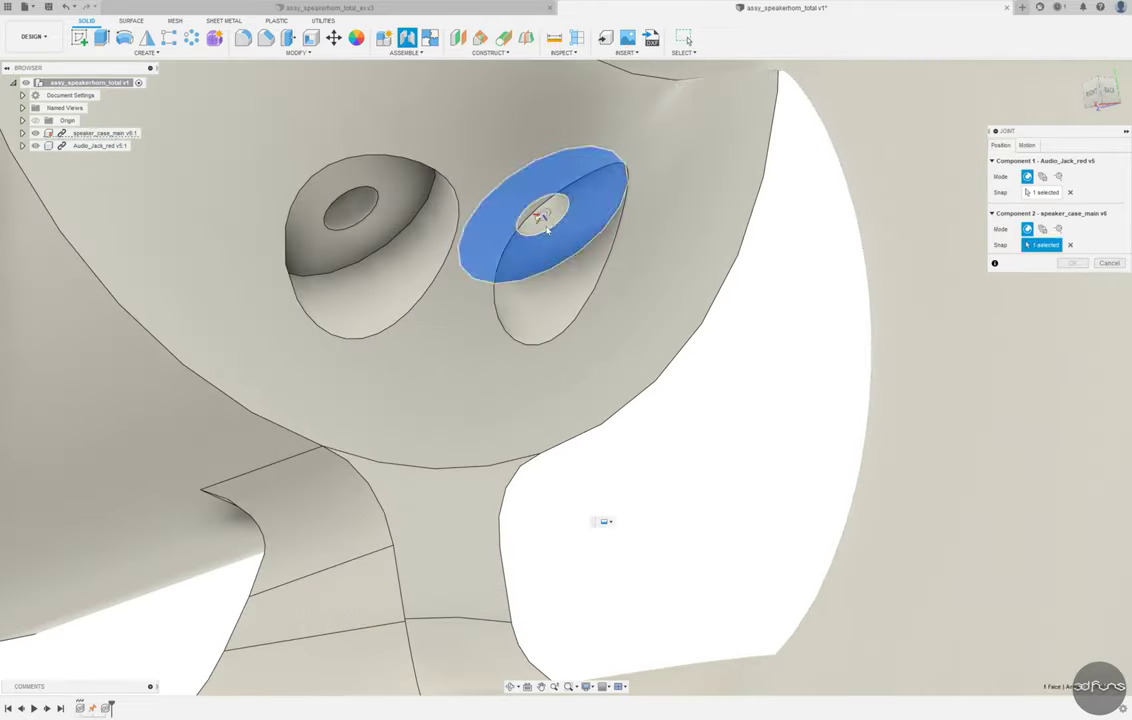
scroll(476, 268, down, 5)
shift+middle_drag(476, 268, 903, 323)
key(Return)
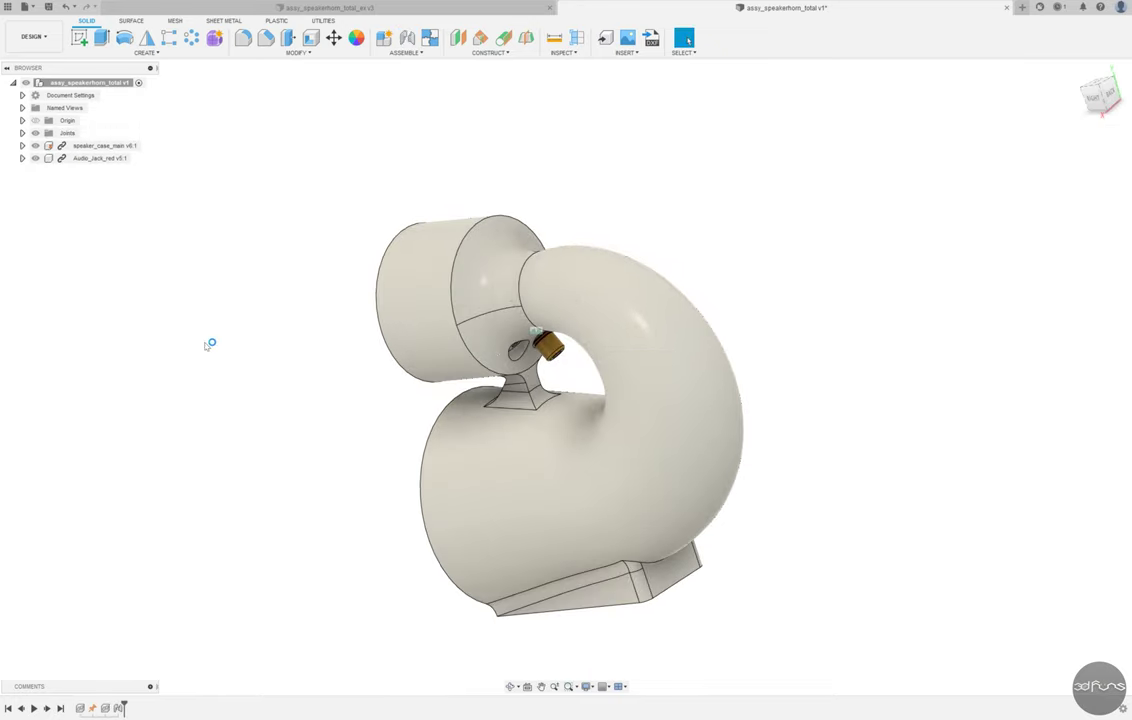
Paste Audio_Jack_black, rotate it about X and move it beside the horn's base
key(ctrl+v)
mouse_move(205, 346)
shift+middle_down()
mouse_move(386, 489)
mouse_move(556, 586)
mouse_move(409, 579)
shift+middle_up()
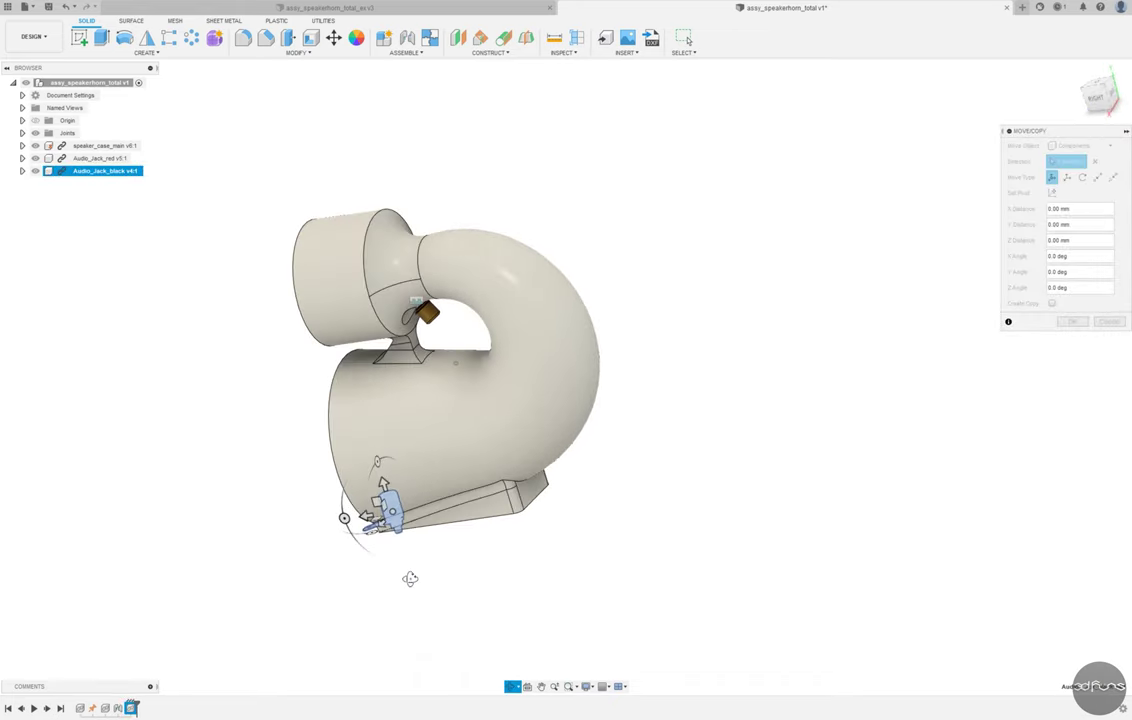
drag(344, 519, 342, 518)
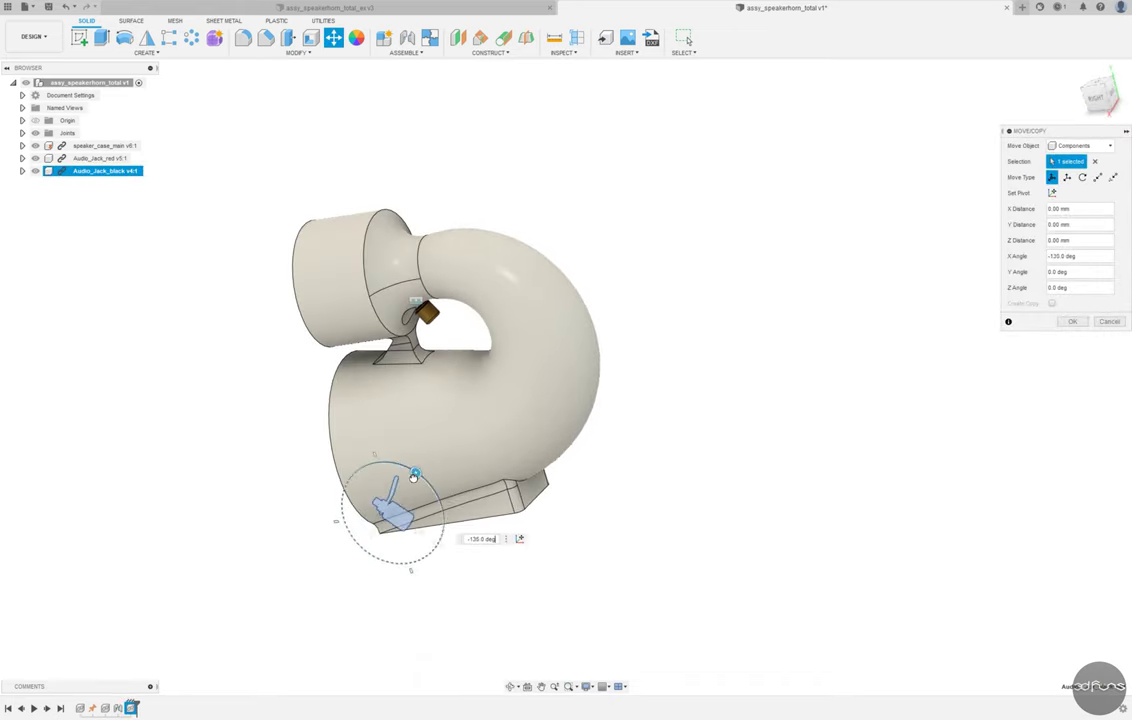
shift+middle_drag(418, 490, 390, 525)
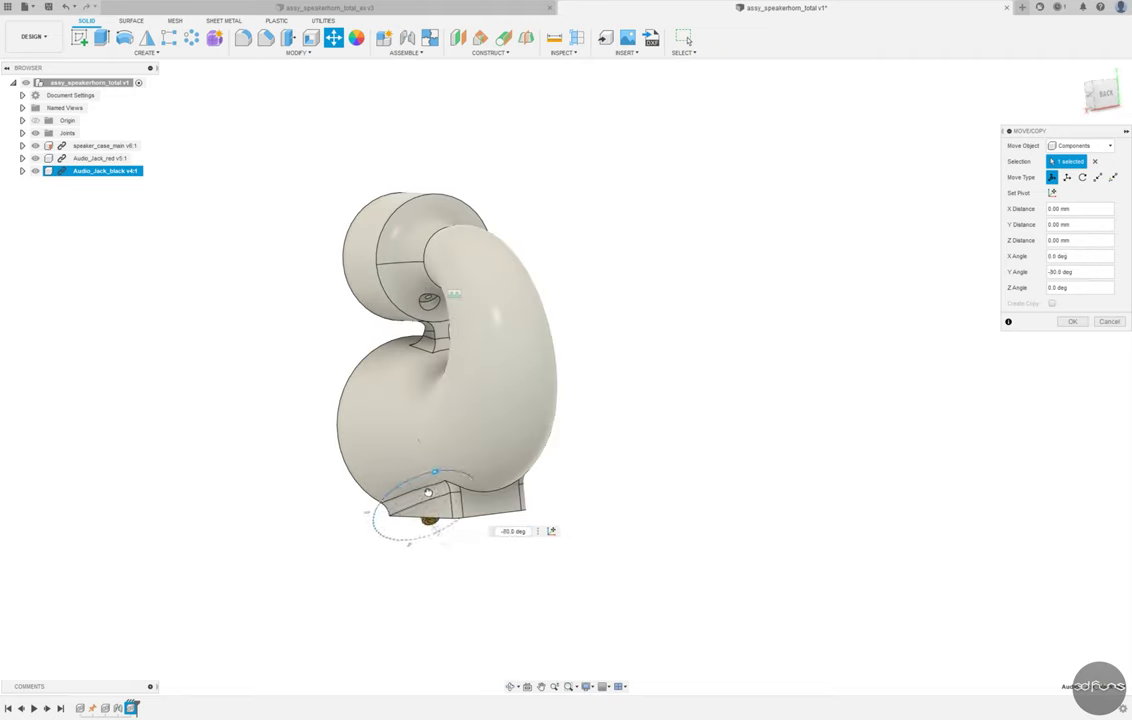
mouse_move(428, 492)
shift+middle_down()
mouse_move(700, 531)
mouse_move(450, 550)
shift+middle_up()
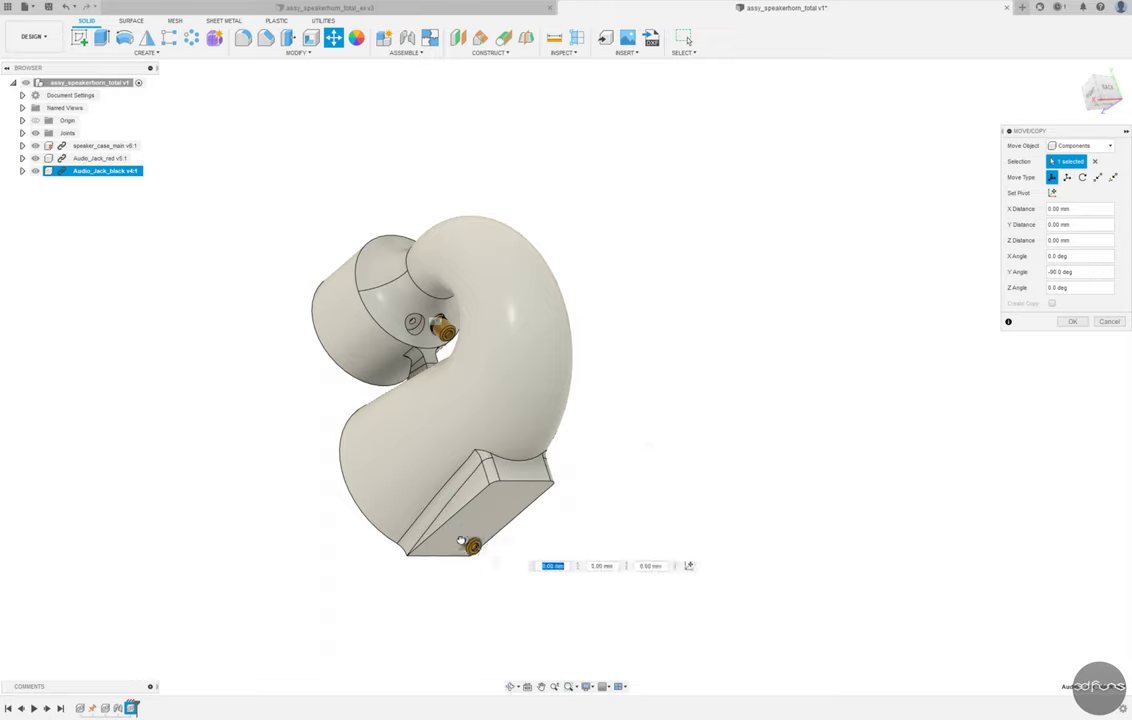
drag(467, 543, 641, 497)
key(Return)
Joint the black jack's face into the empty second hole beside the red jack
click(407, 38)
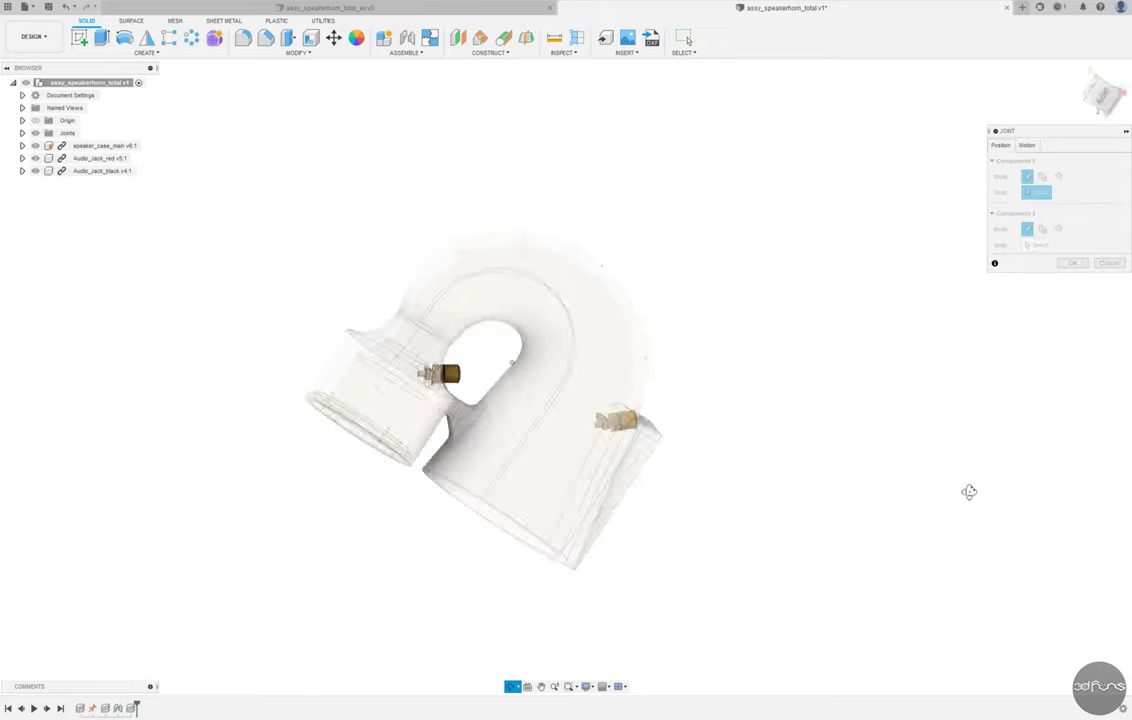
shift+middle_drag(968, 490, 720, 493)
scroll(533, 515, up, 5)
scroll(533, 515, up, 5)
click(536, 374)
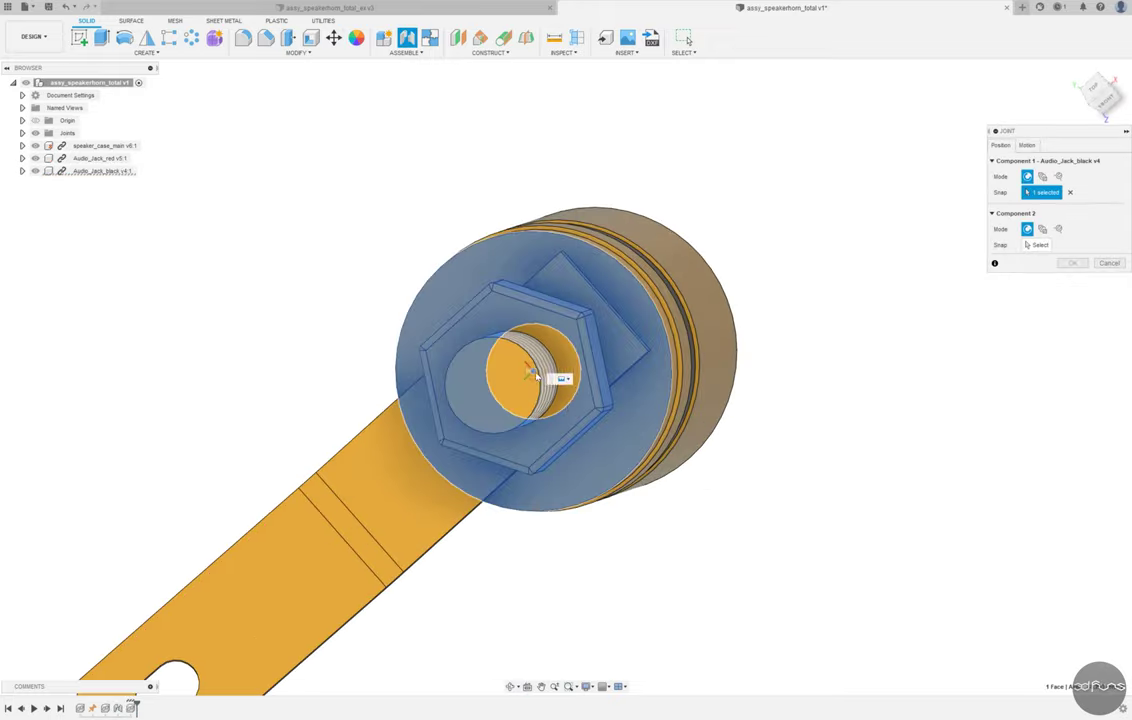
scroll(561, 374, down, 5)
scroll(593, 493, down, 3)
shift+middle_drag(593, 493, 380, 281)
scroll(435, 311, up, 5)
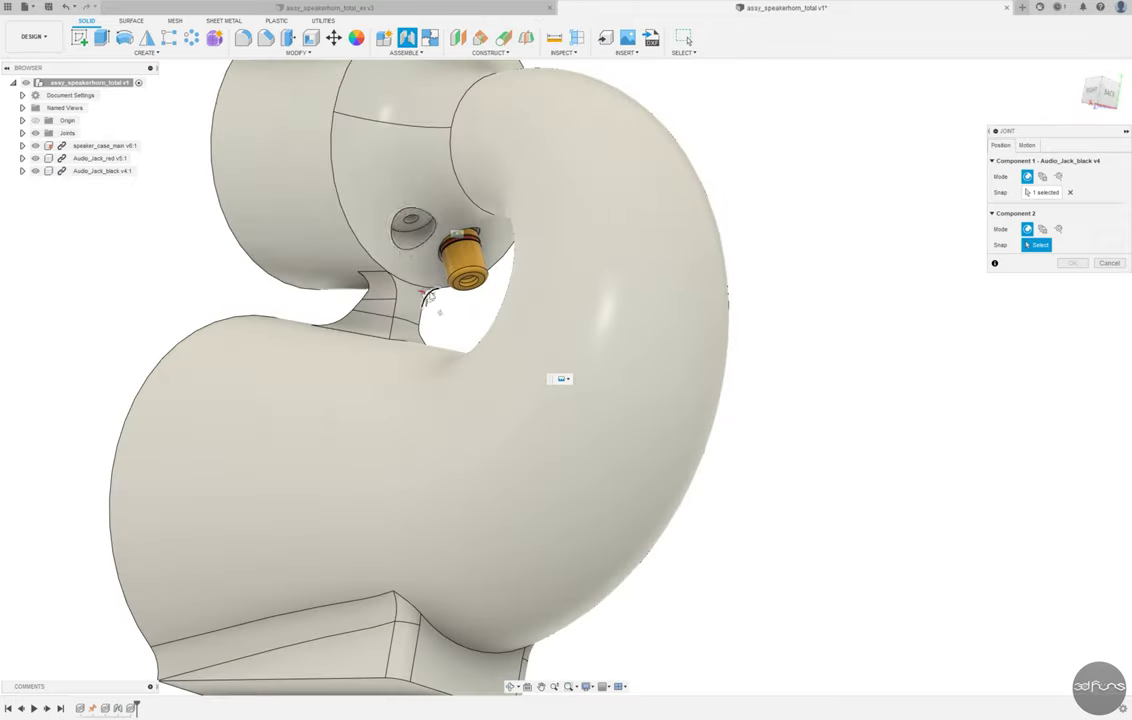
scroll(420, 225, up, 5)
click(440, 177)
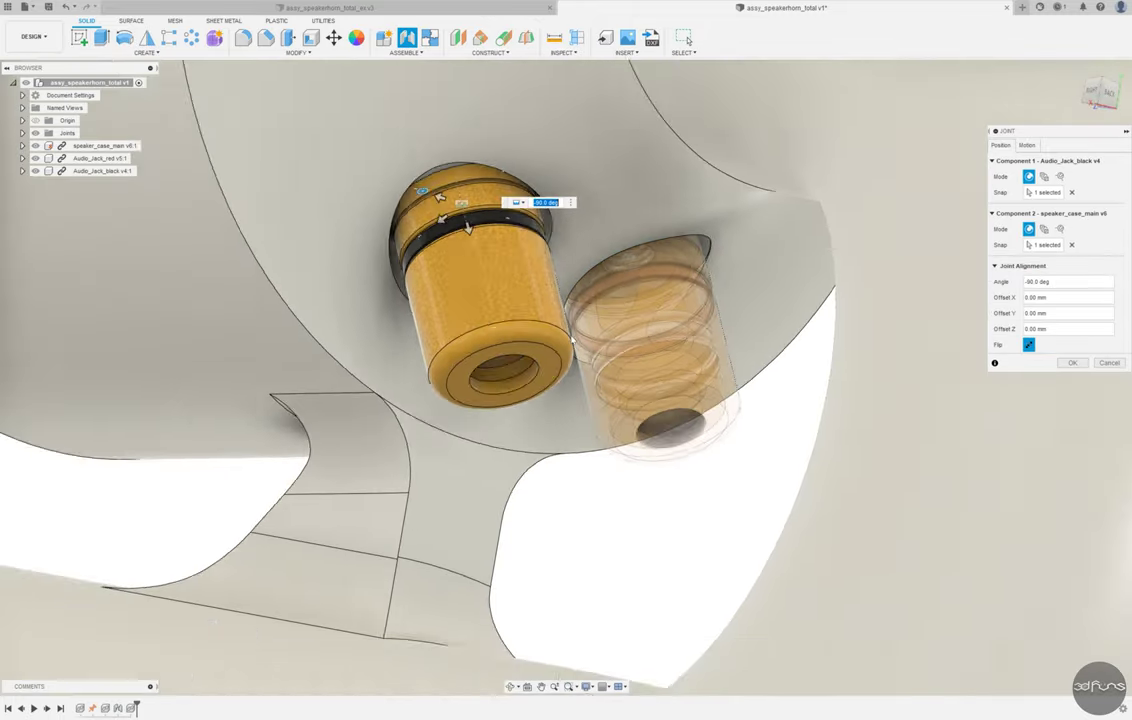
scroll(600, 380, down, 8)
click(1072, 362)
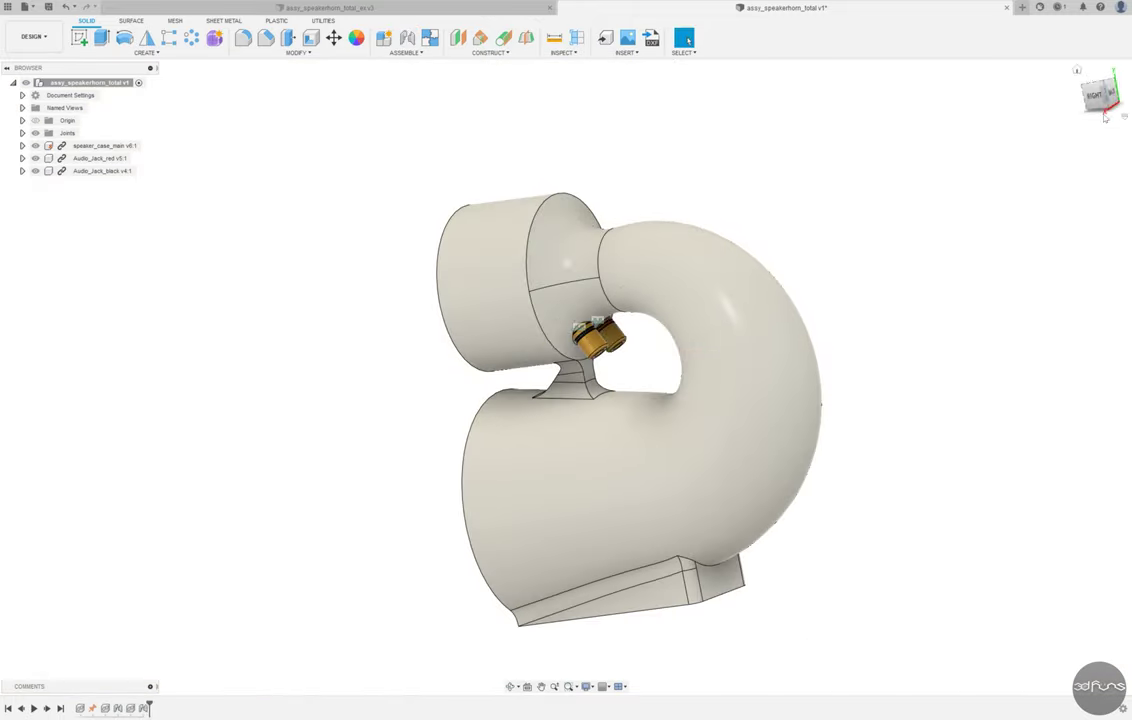
Orbit the horn round to a front view showing its openings
mouse_move(960, 70)
shift+middle_down()
mouse_move(821, 300)
mouse_move(640, 520)
shift+middle_up()
click(588, 687)
mouse_move(612, 638)
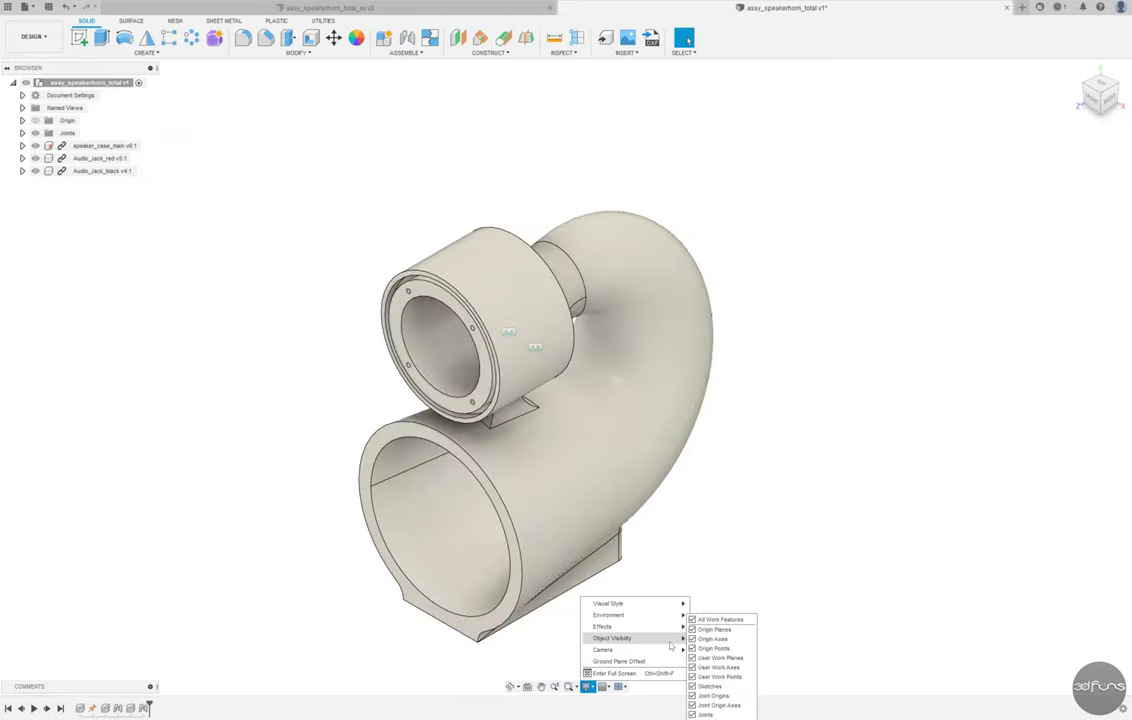
click(771, 556)
mouse_move(771, 556)
shift+middle_down()
mouse_move(733, 510)
mouse_move(654, 536)
mouse_move(580, 479)
shift+middle_up()
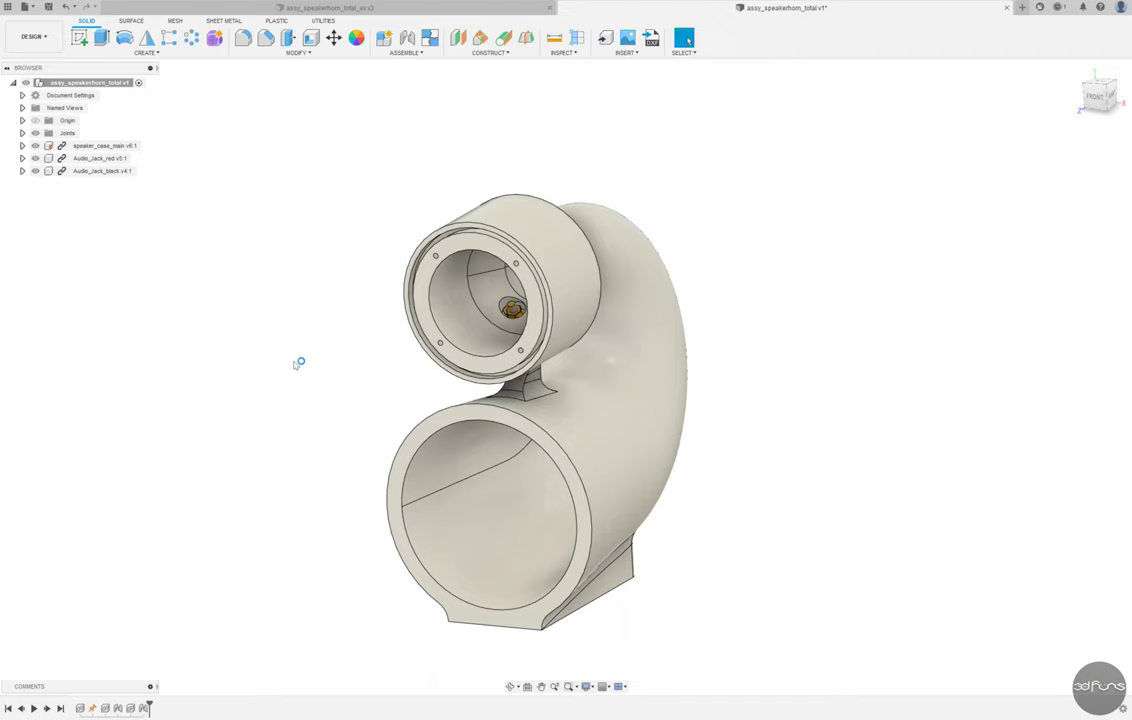
Tilt the inserted Speaker_XLY_5w driver about its X axis
mouse_move(288, 346)
shift+middle_down()
mouse_move(629, 583)
mouse_move(453, 517)
shift+middle_up()
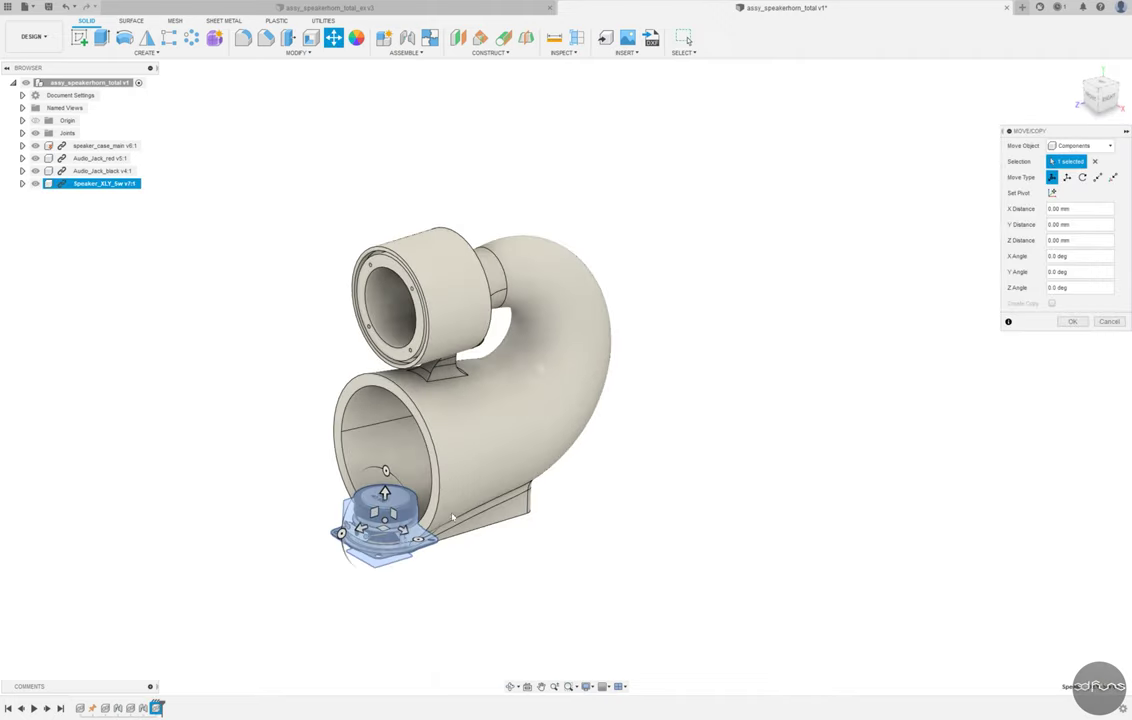
shift+middle_drag(514, 594, 296, 488)
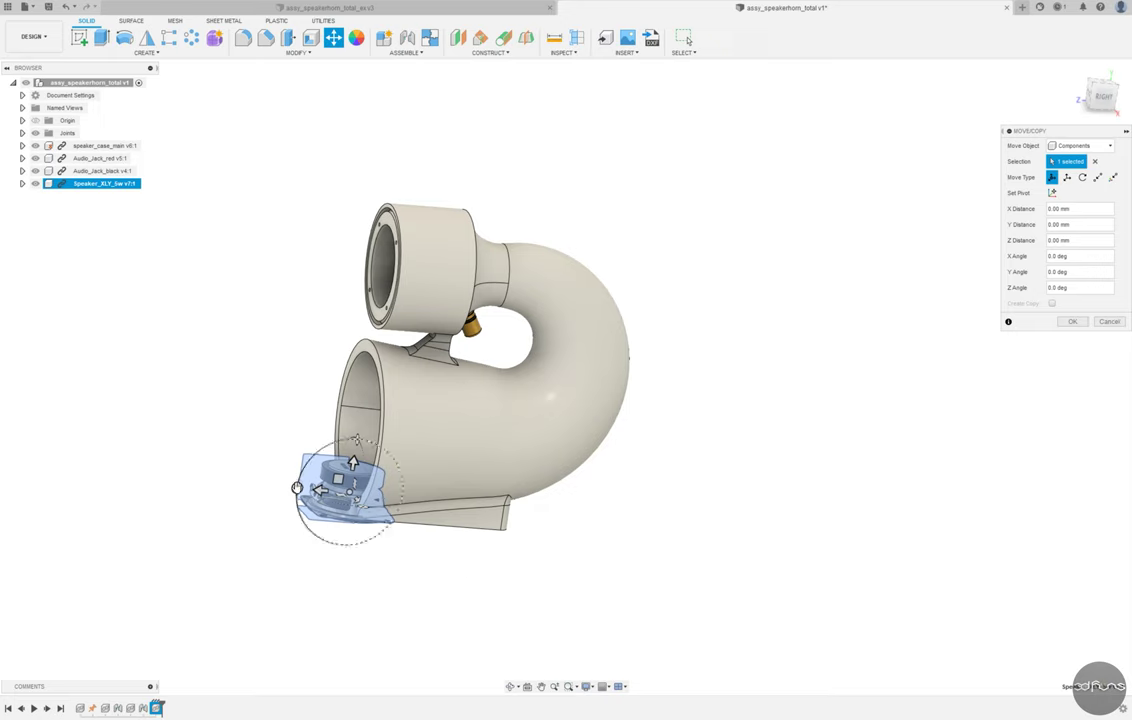
drag(296, 488, 358, 440)
key(Return)
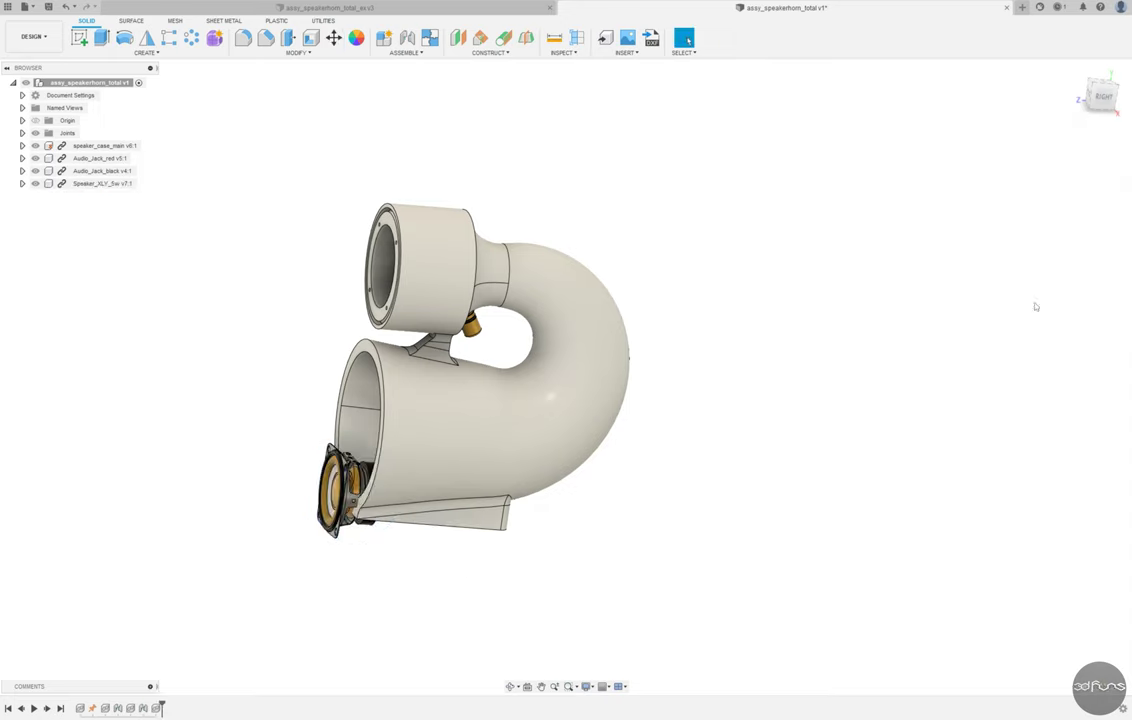
Joint the speaker driver's origin to the horn's upper opening ring
click(407, 37)
mouse_move(424, 461)
shift+middle_down()
mouse_move(669, 487)
mouse_move(666, 521)
shift+middle_up()
scroll(666, 521, up, 5)
scroll(493, 277, up, 3)
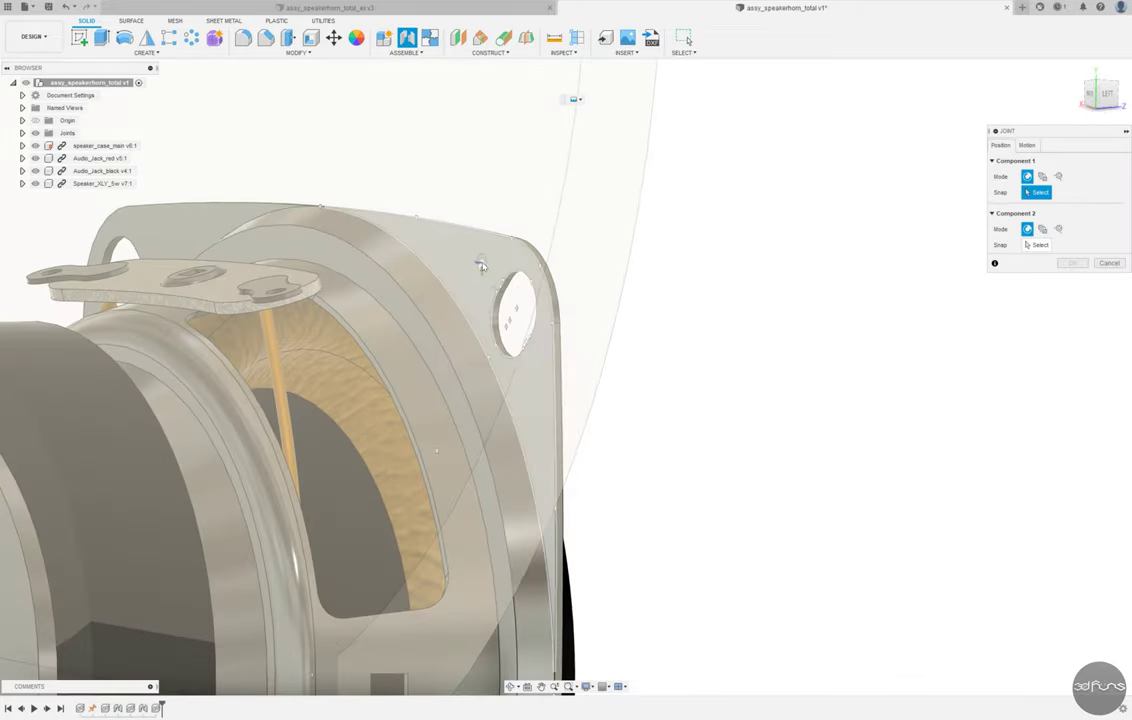
click(518, 313)
scroll(560, 350, down, 5)
scroll(652, 397, down, 5)
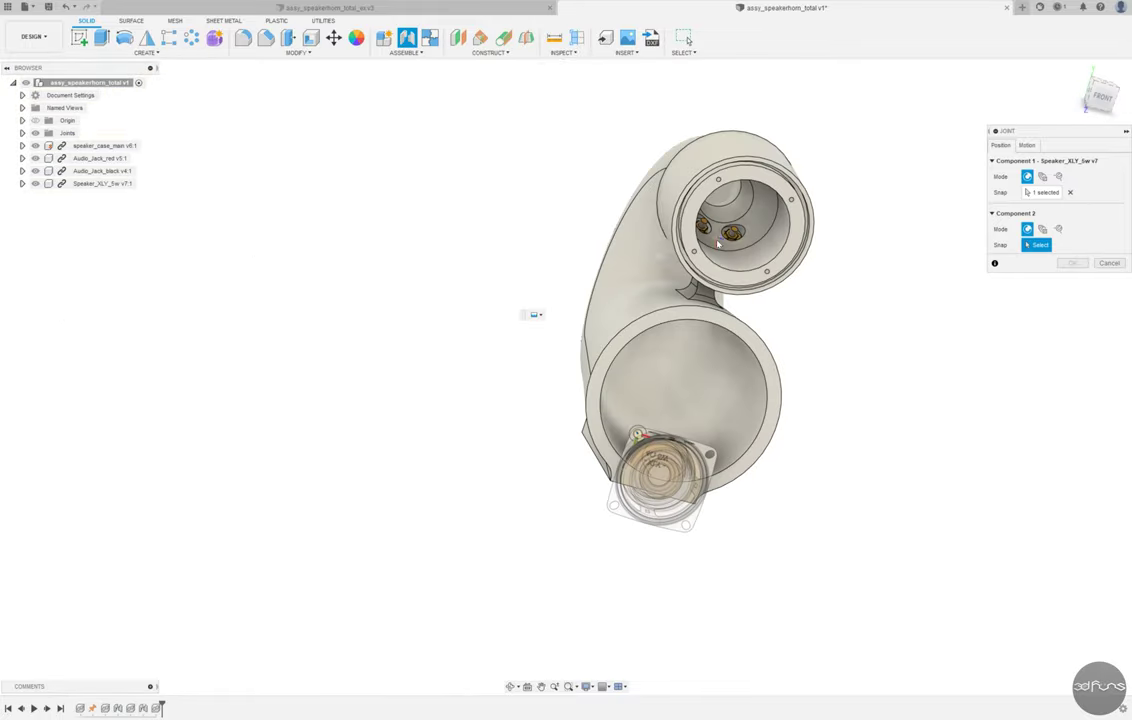
scroll(717, 243, up, 5)
click(814, 128)
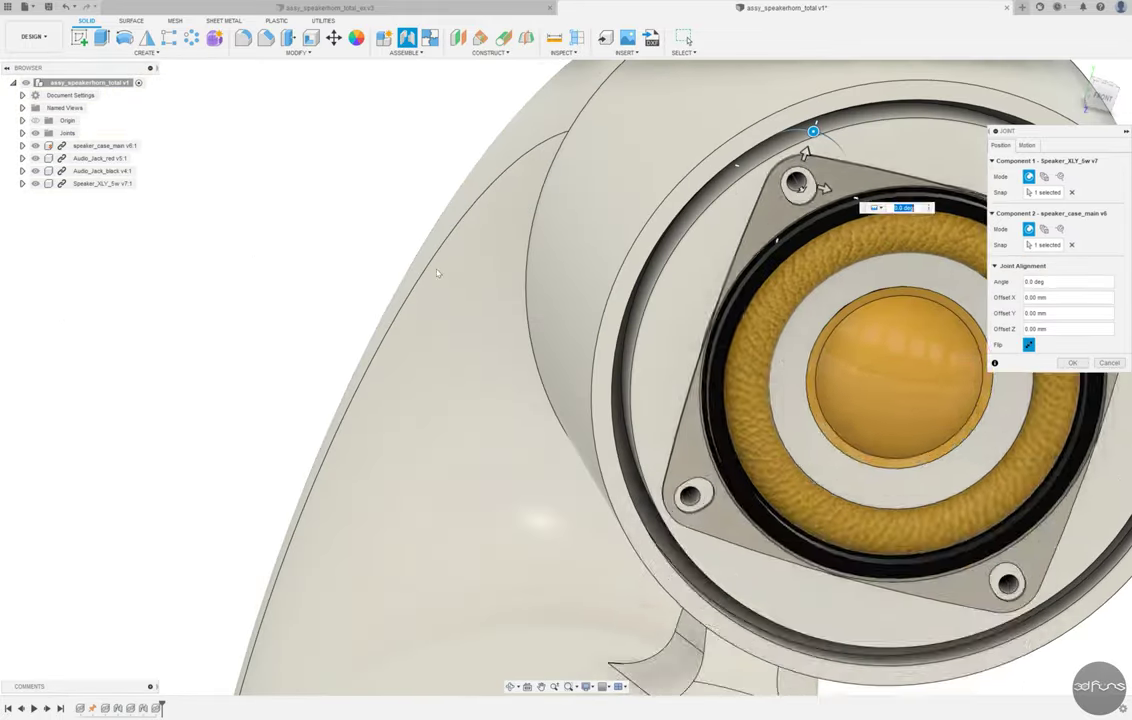
scroll(437, 272, down, 5)
mouse_move(285, 293)
shift+middle_down()
mouse_move(629, 299)
mouse_move(793, 268)
mouse_move(781, 323)
mouse_move(816, 328)
mouse_move(769, 336)
shift+middle_up()
key(Return)
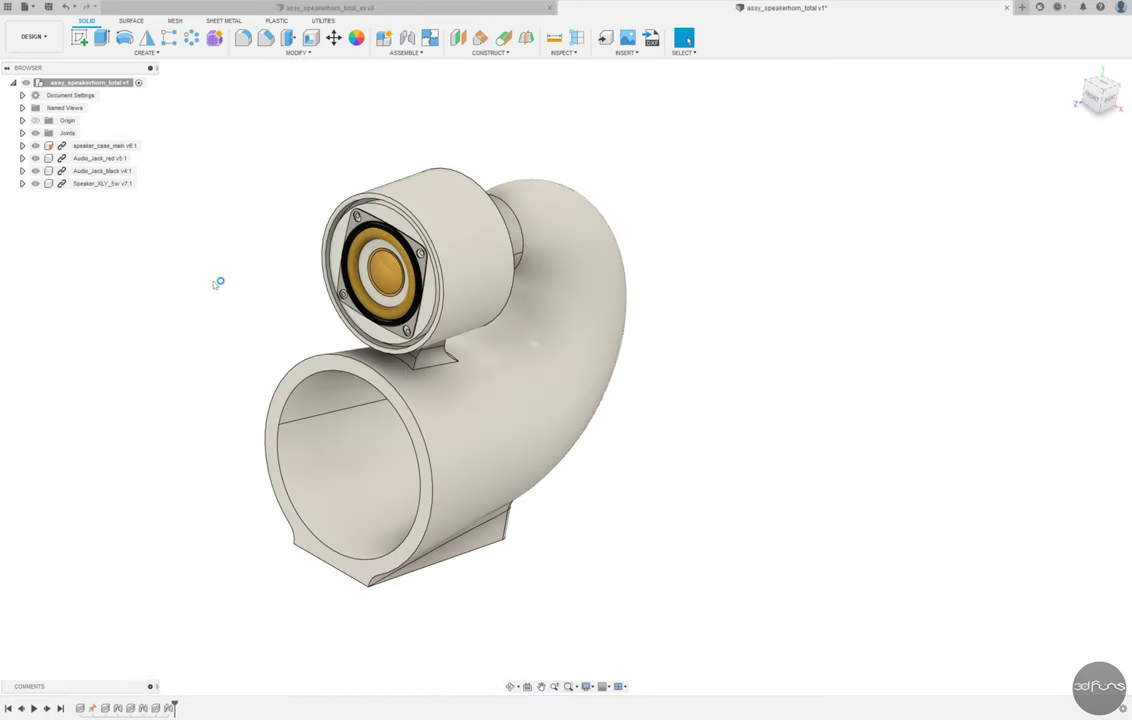
Move the first screw_m3_l6 beside the speaker and joint it into the top-left mounting hole
drag(410, 609, 316, 319)
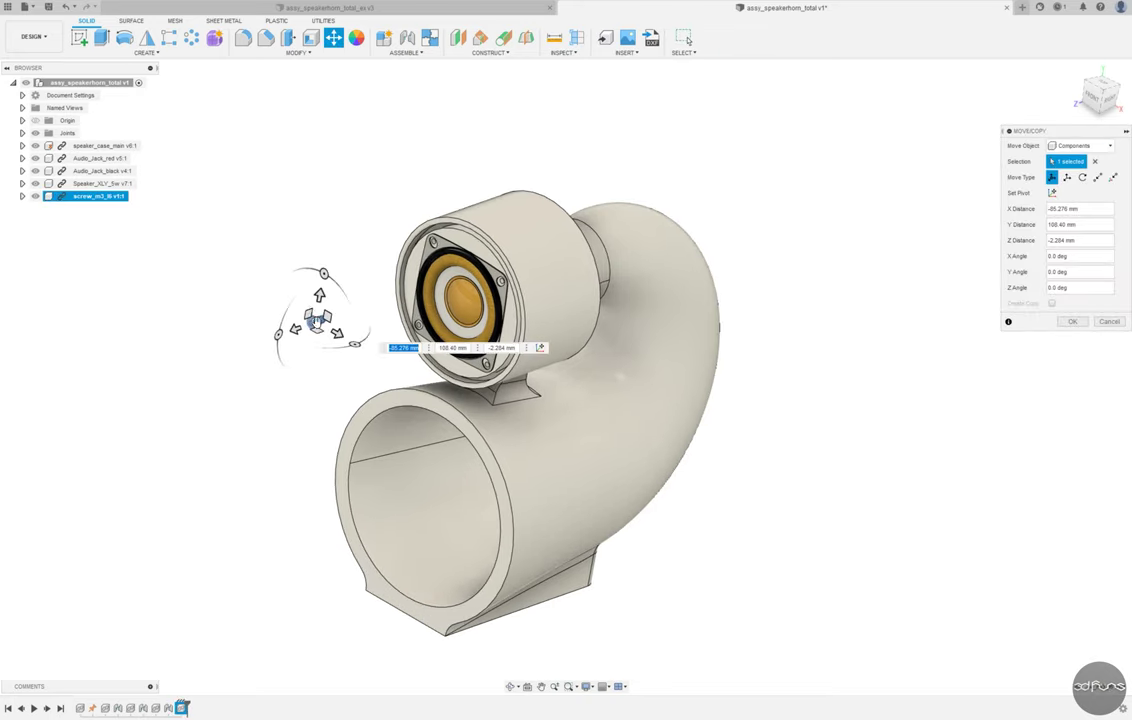
click(1072, 321)
key(j)
mouse_move(313, 293)
shift+middle_down()
mouse_move(230, 280)
mouse_move(874, 369)
shift+middle_up()
scroll(740, 381, up, 5)
scroll(652, 392, up, 2)
click(608, 384)
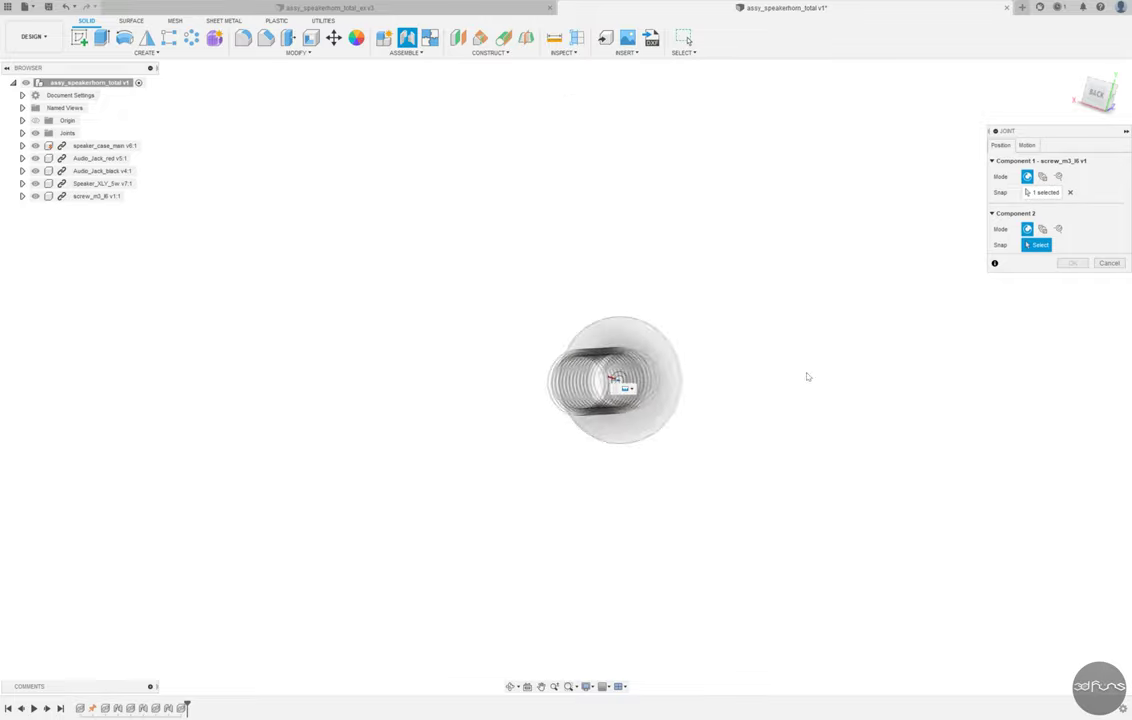
scroll(654, 362, down, 3)
mouse_move(654, 362)
shift+middle_down()
mouse_move(500, 380)
mouse_move(380, 200)
shift+middle_up()
scroll(379, 180, up, 3)
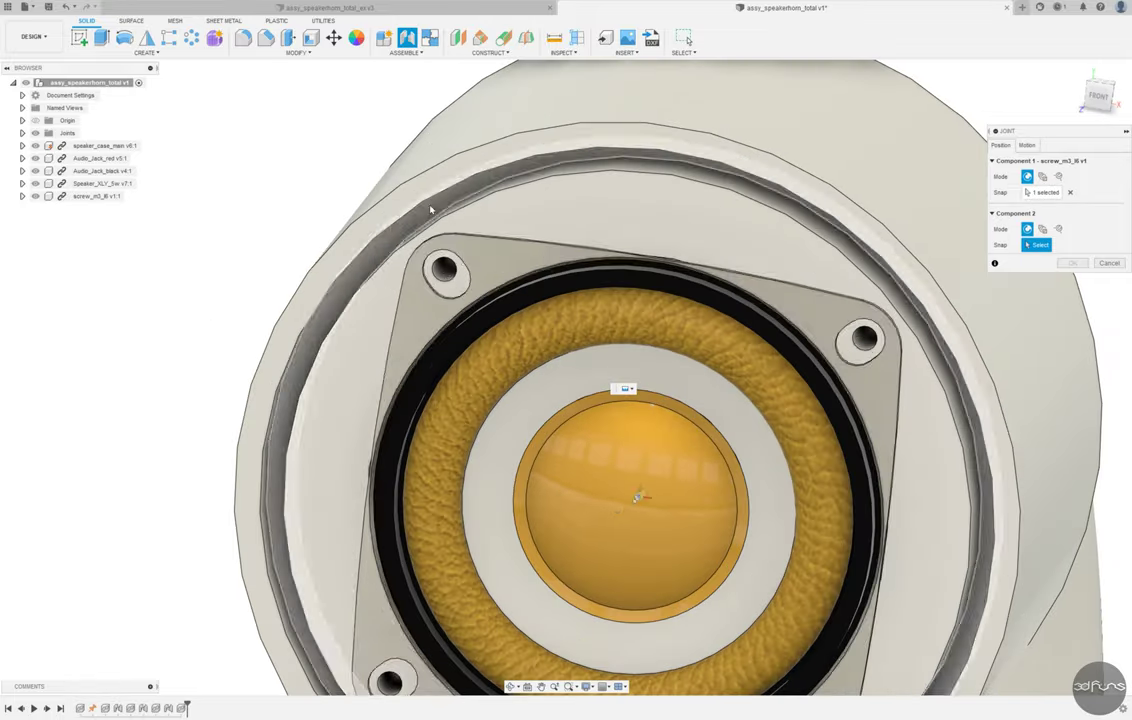
scroll(379, 180, up, 2)
click(443, 268)
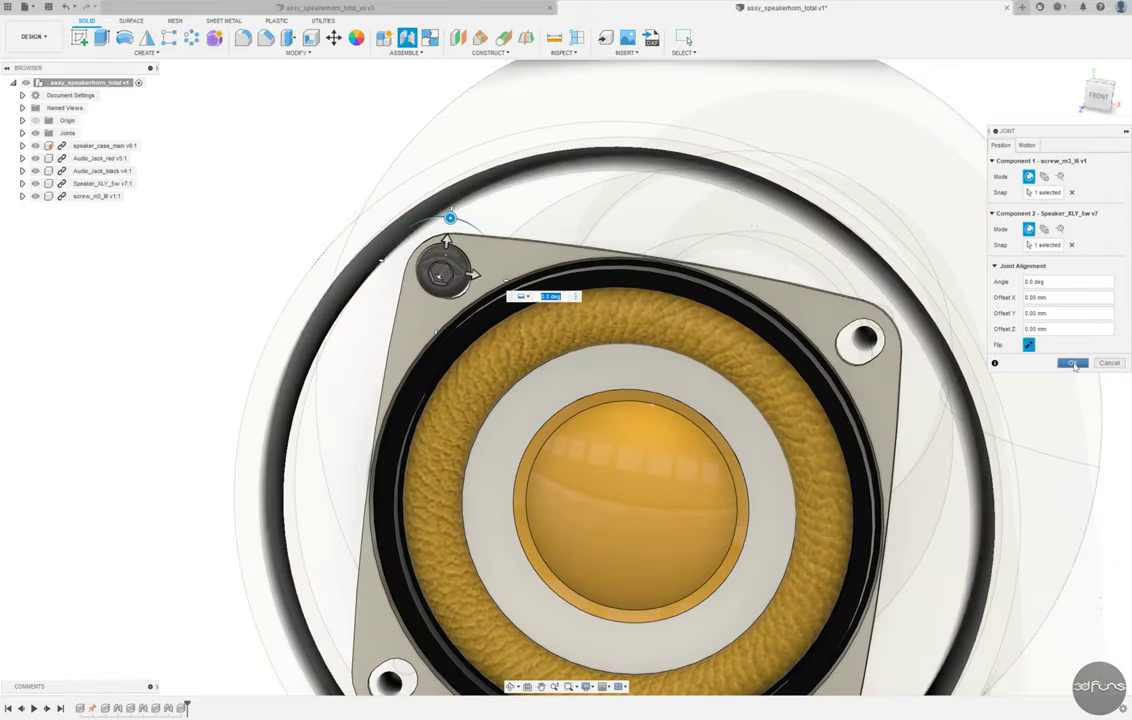
click(1073, 363)
Add a second screw and joint it into the driver's top-right mounting hole
click(253, 241)
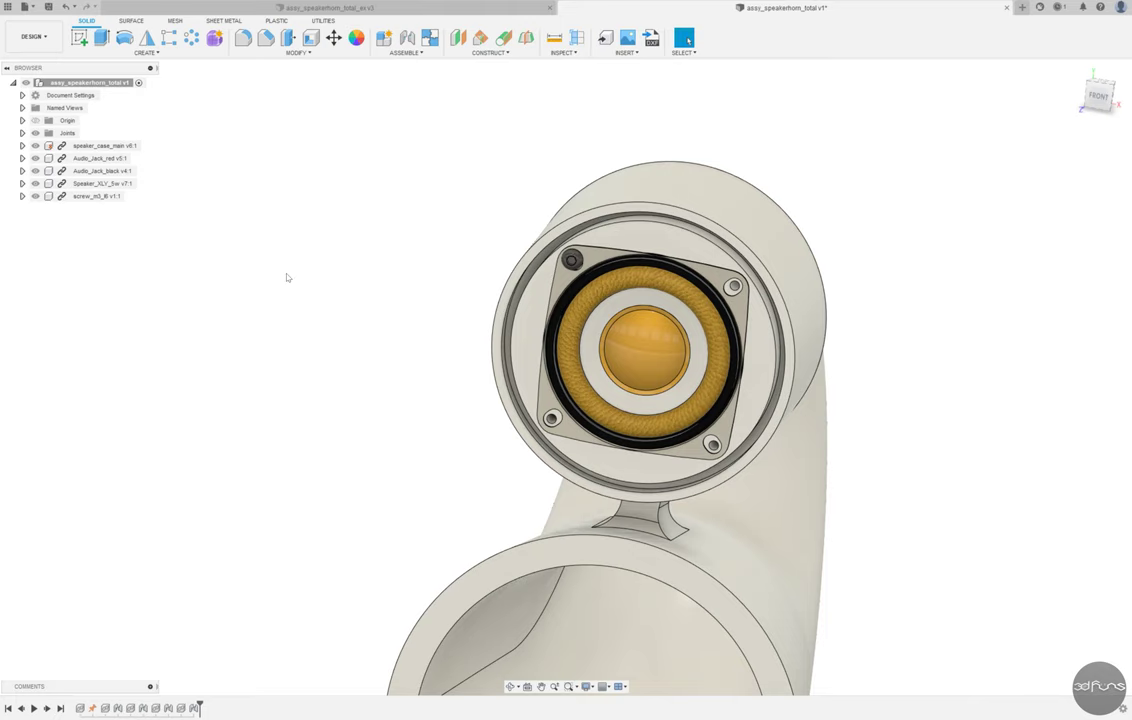
drag(482, 553, 740, 272)
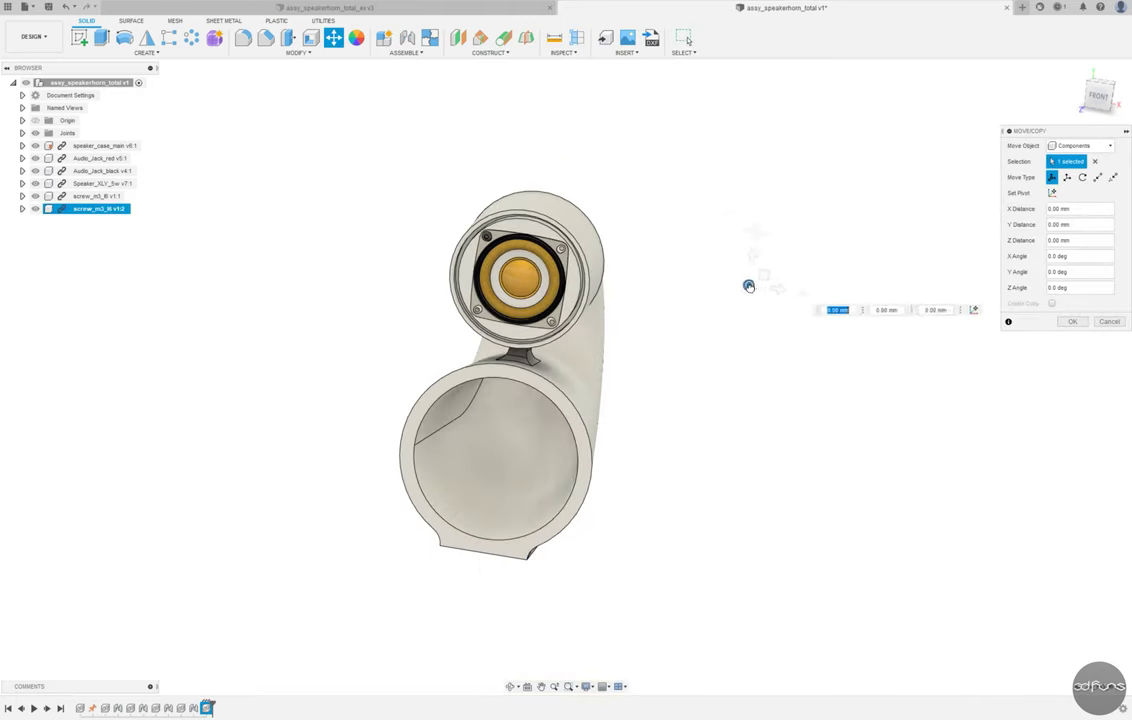
click(1072, 321)
click(407, 37)
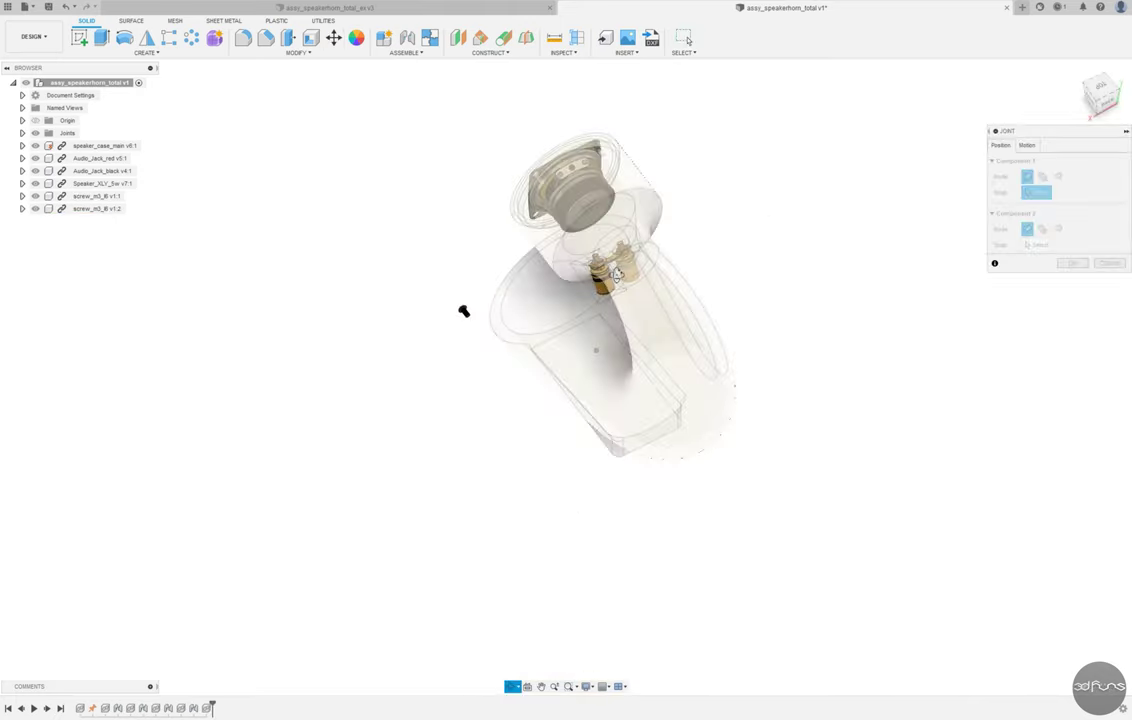
click(462, 311)
click(425, 329)
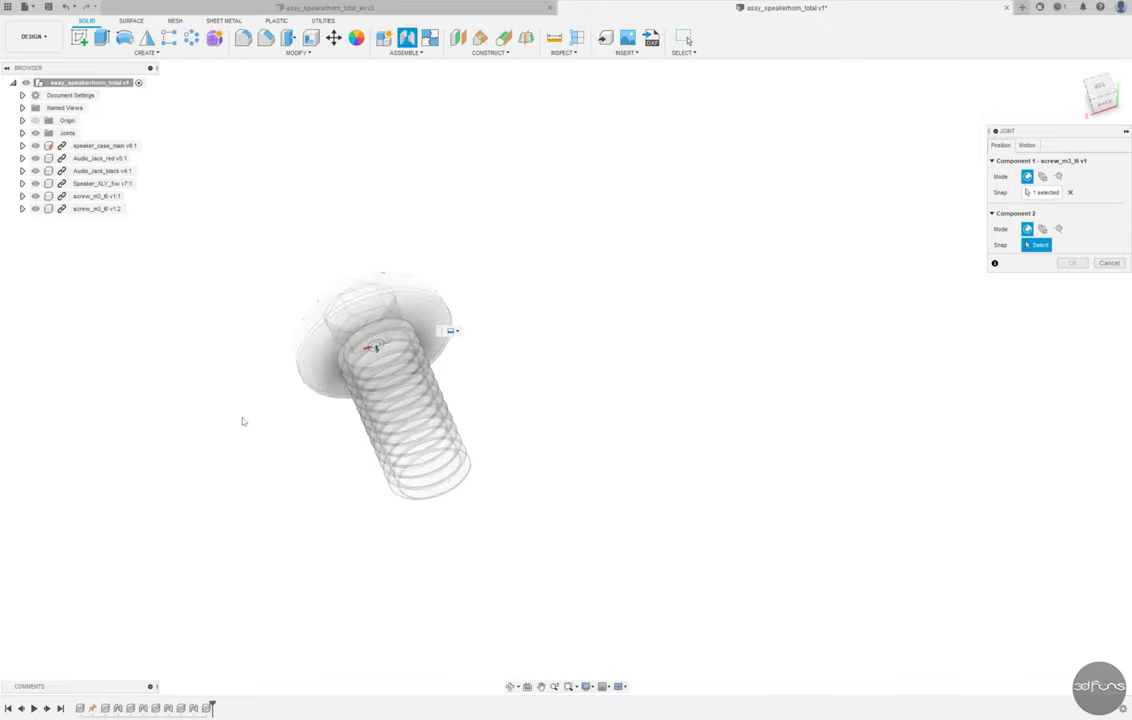
scroll(446, 170, up, 5)
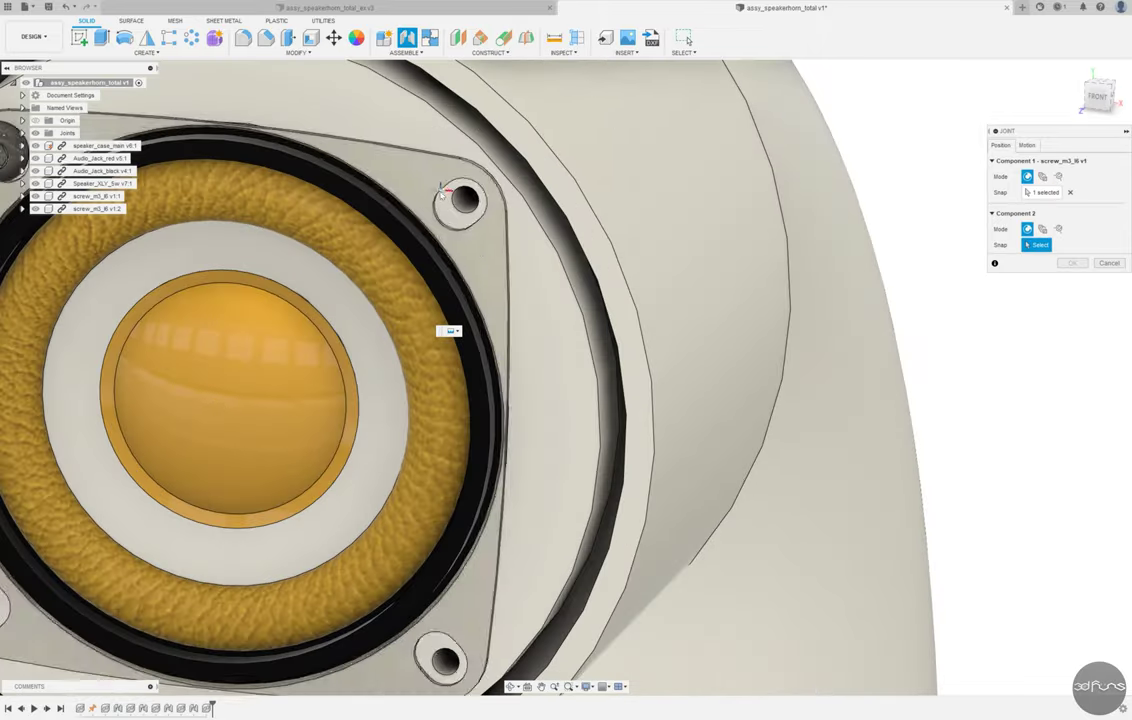
click(457, 206)
click(1071, 363)
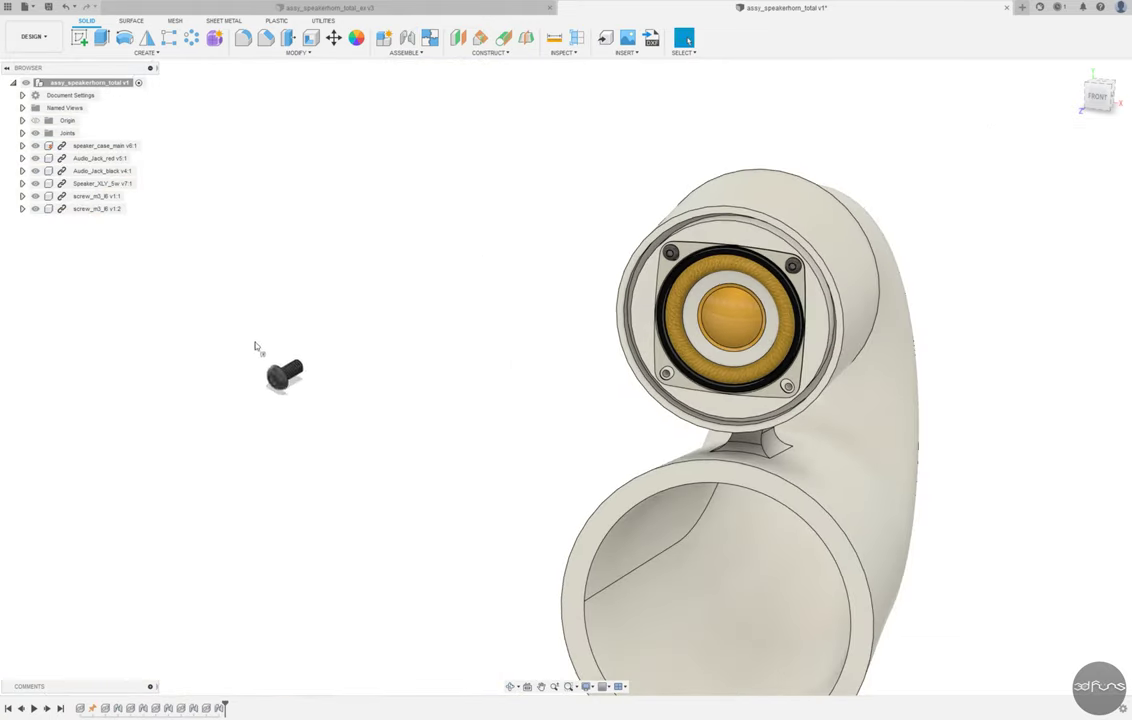
Paste a third screw and joint its head into an empty driver mounting hole
key(ctrl+v)
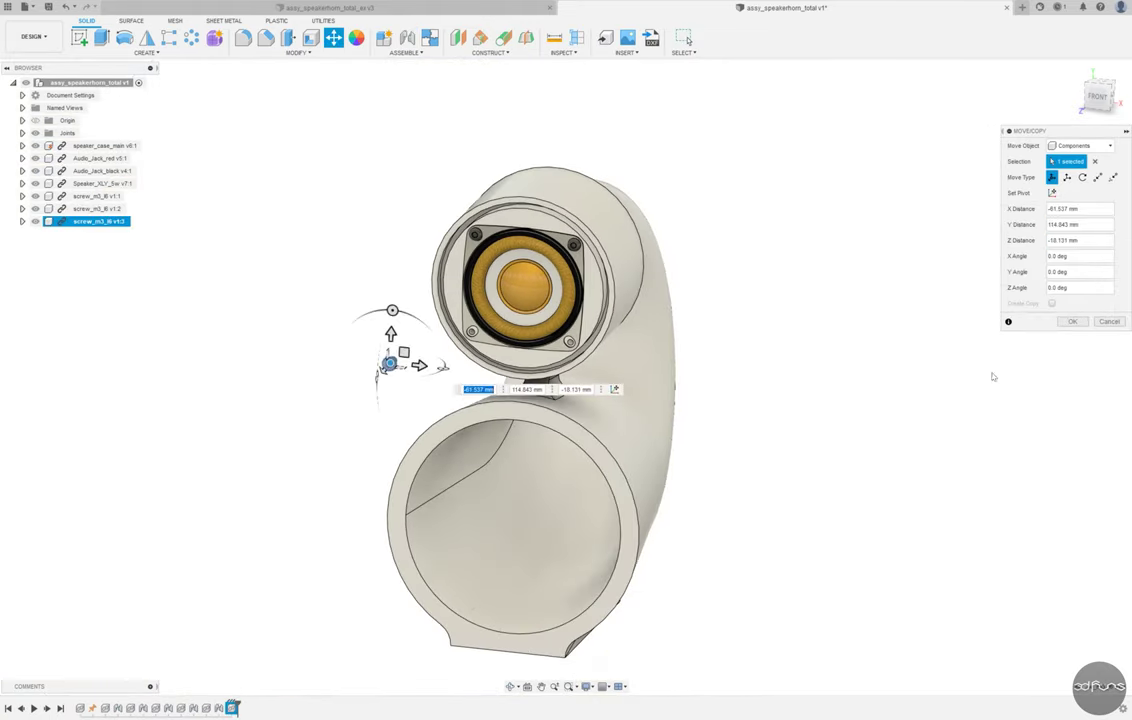
key(Return)
click(406, 38)
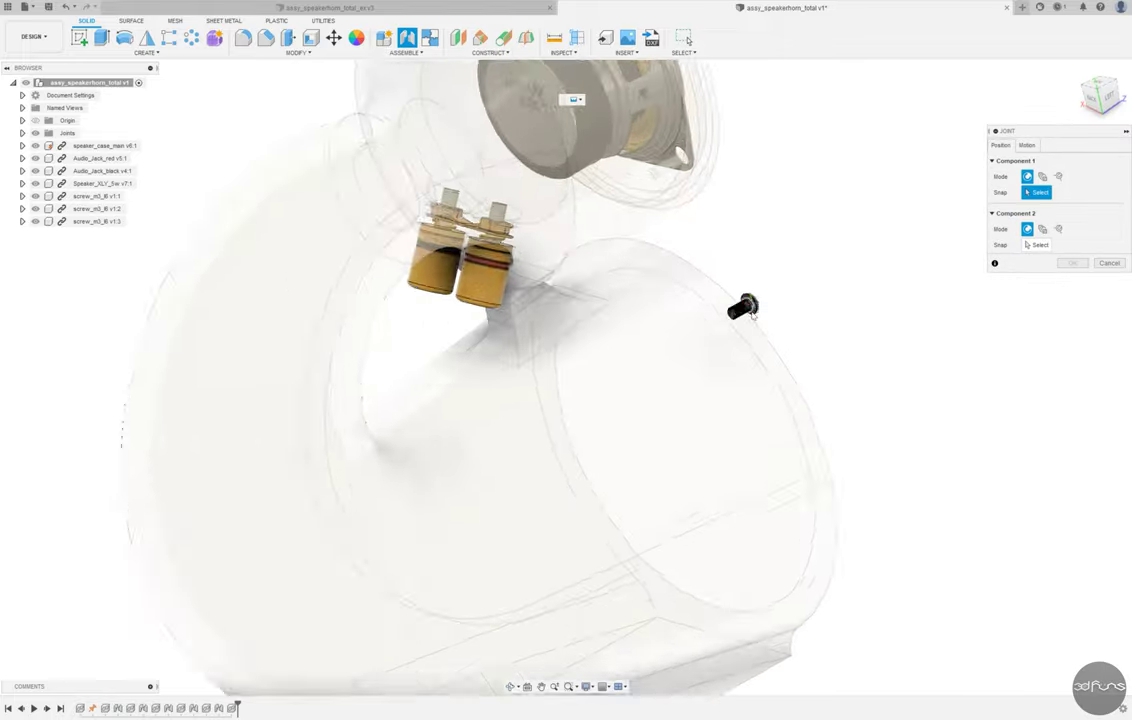
click(752, 310)
click(718, 222)
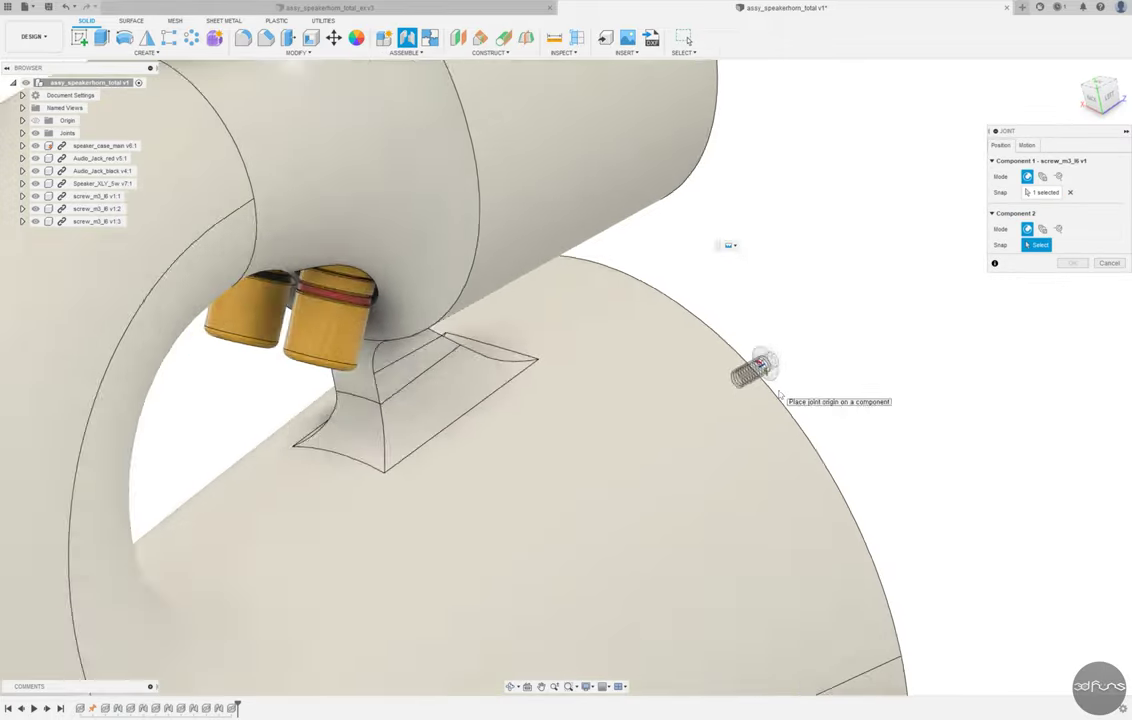
scroll(779, 395, down, 5)
shift+middle_drag(740, 380, 720, 245)
scroll(720, 245, up, 5)
click(640, 197)
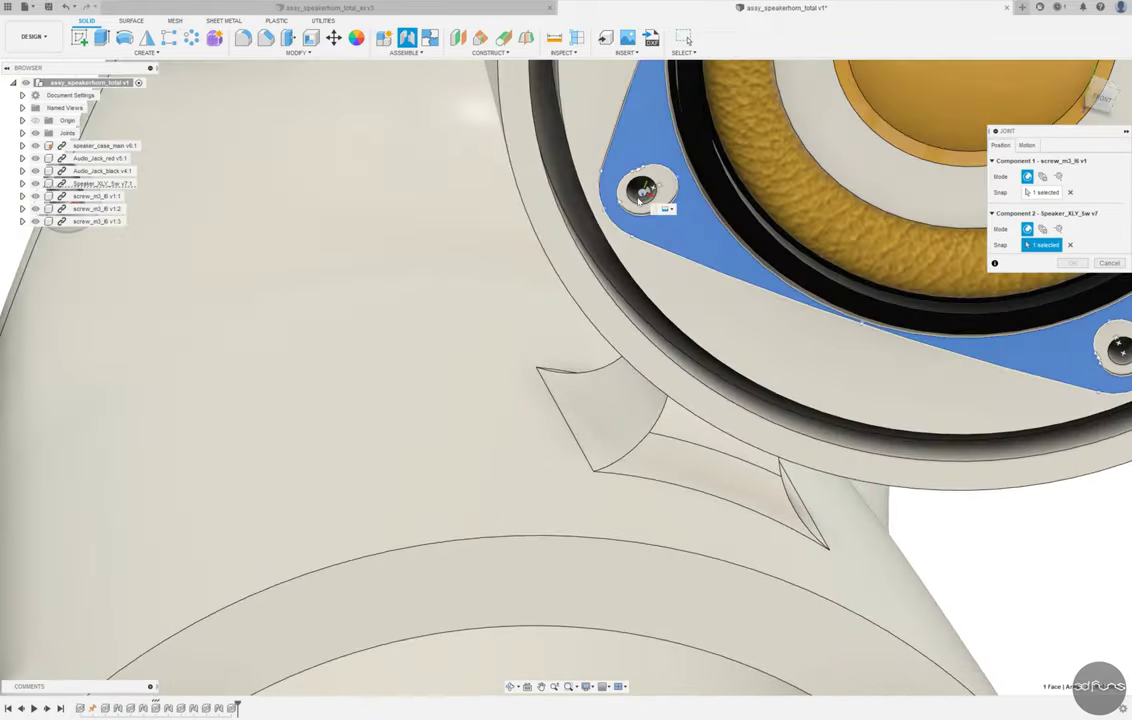
click(1074, 362)
scroll(431, 360, down, 5)
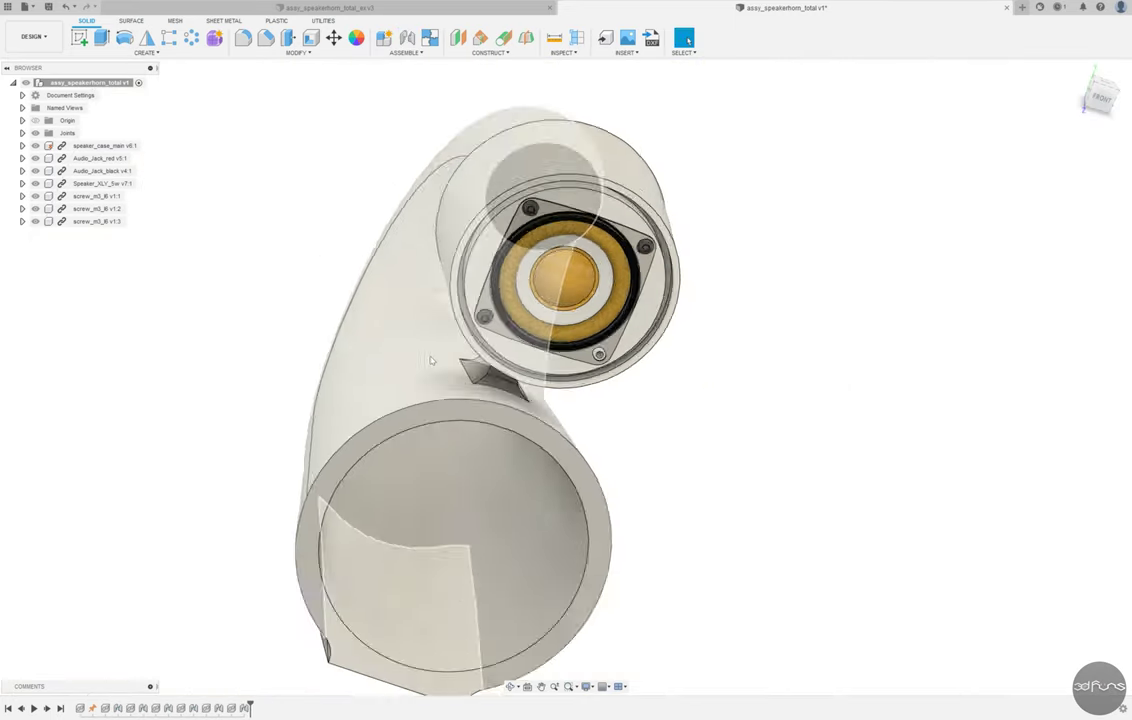
scroll(431, 360, down, 2)
Paste a fourth screw beside the speaker and joint it into the last empty mounting hole
key(ctrl+v)
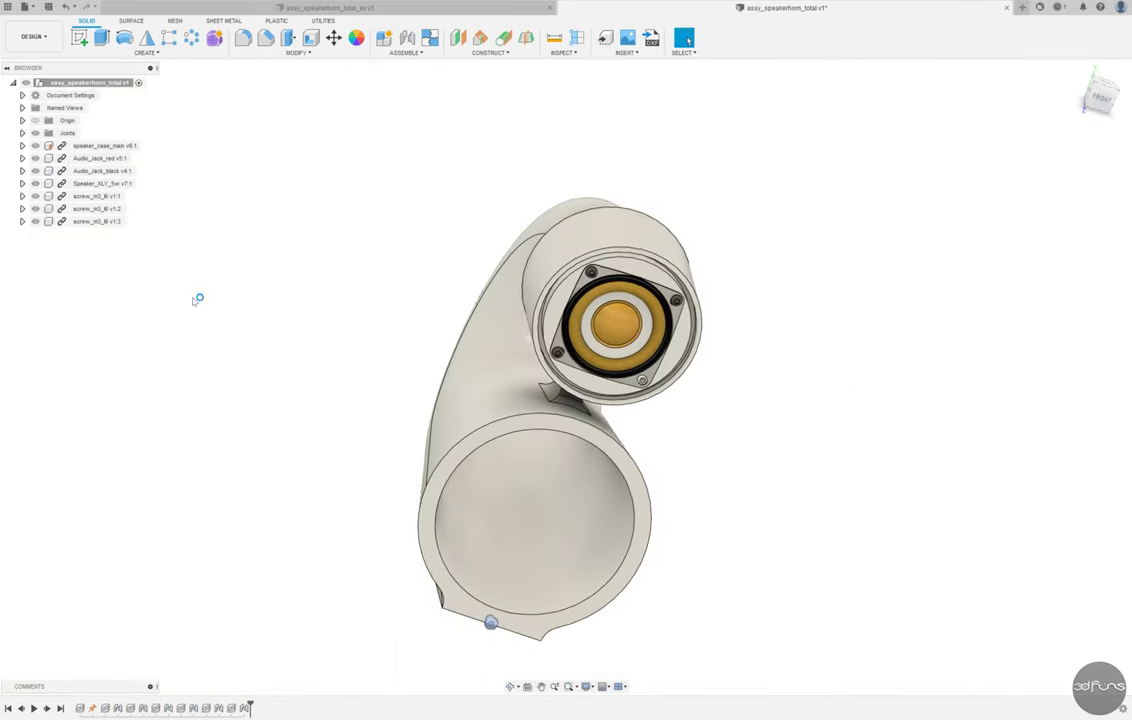
drag(515, 598, 725, 410)
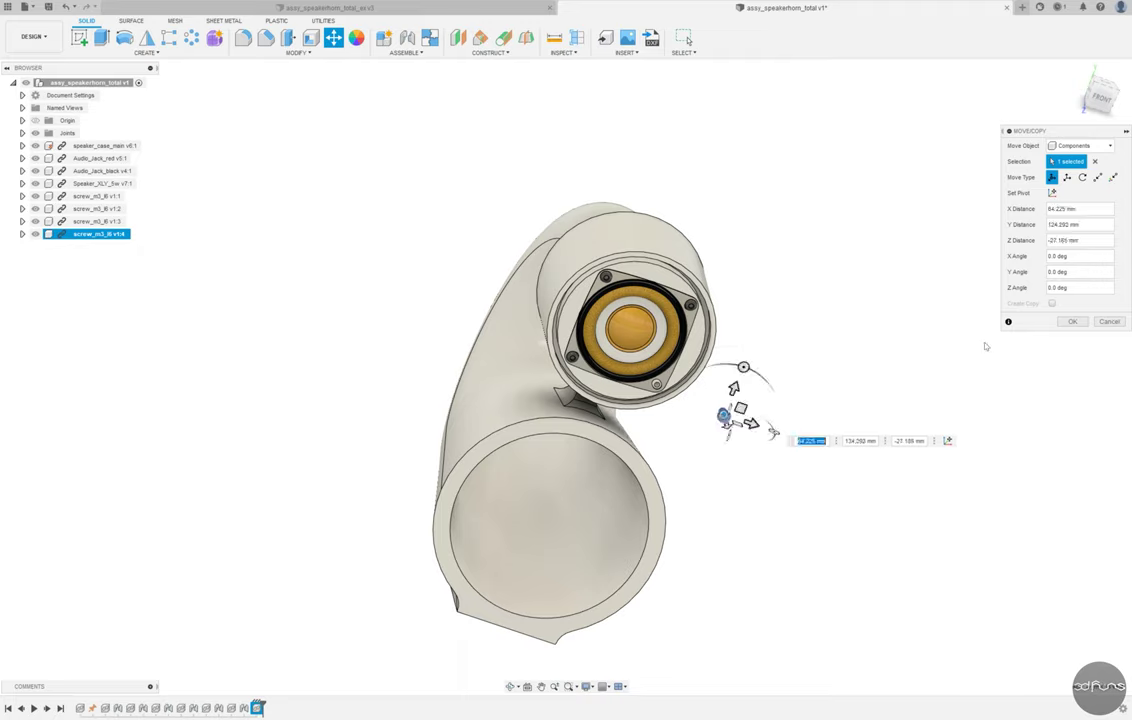
key(Return)
click(408, 38)
shift+middle_drag(600, 330, 720, 311)
scroll(409, 298, up, 8)
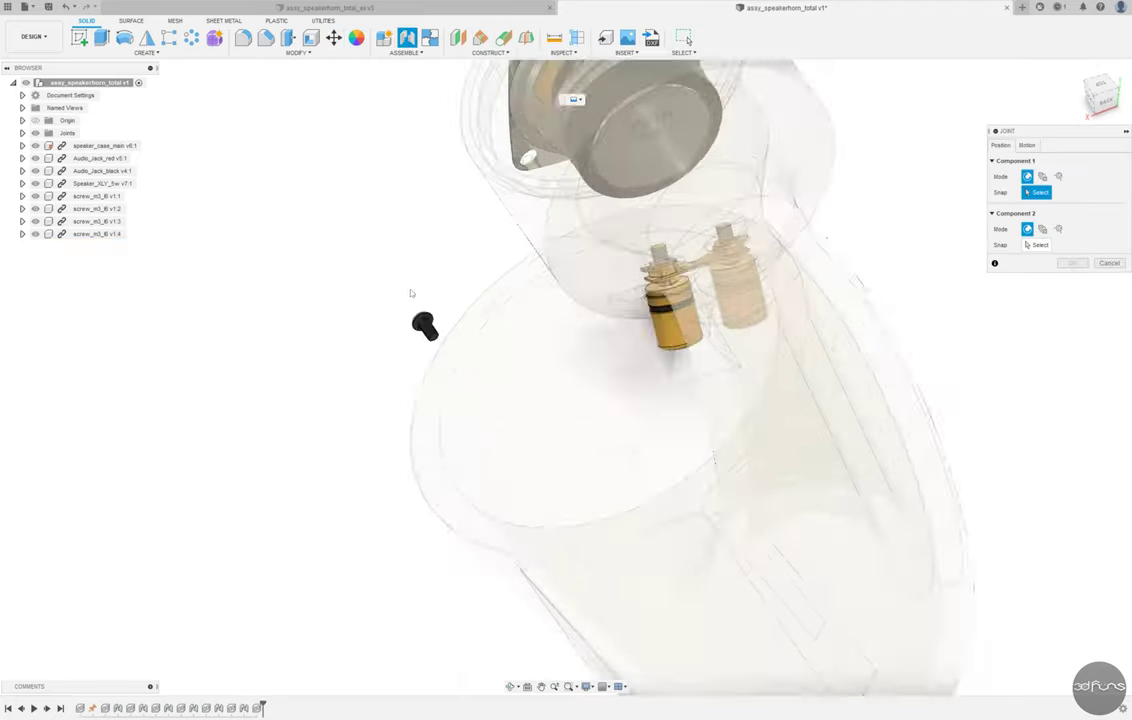
click(467, 367)
scroll(321, 328, down, 5)
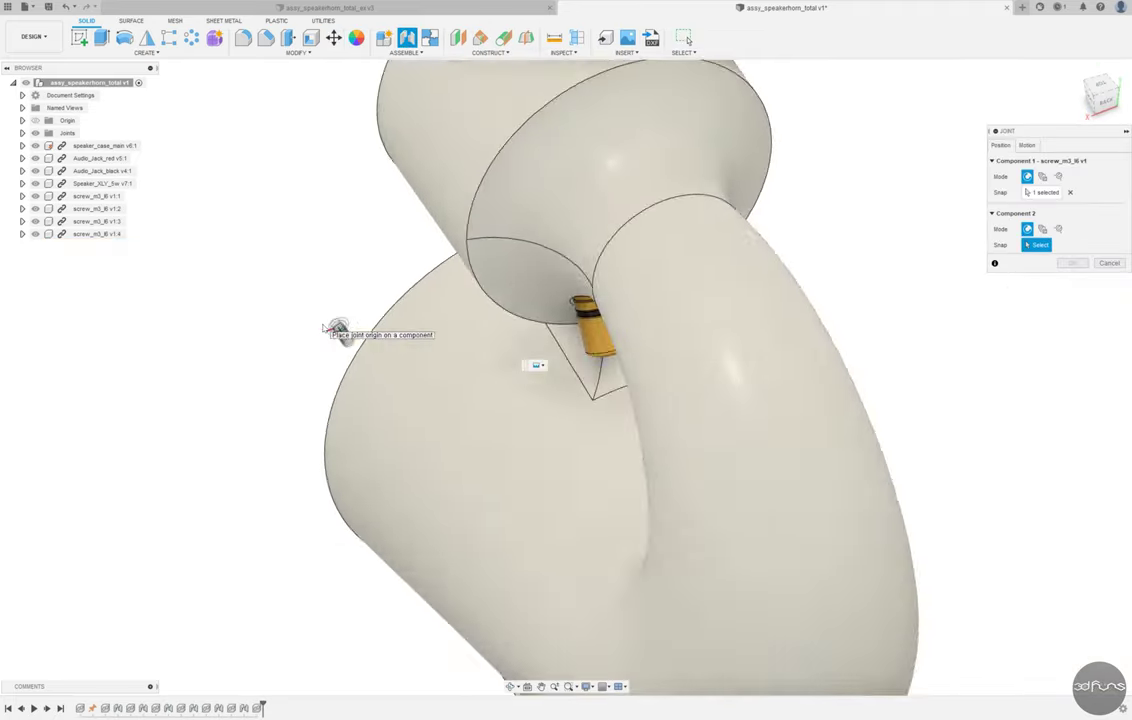
shift+middle_drag(330, 330, 442, 488)
scroll(513, 425, up, 5)
scroll(513, 425, up, 4)
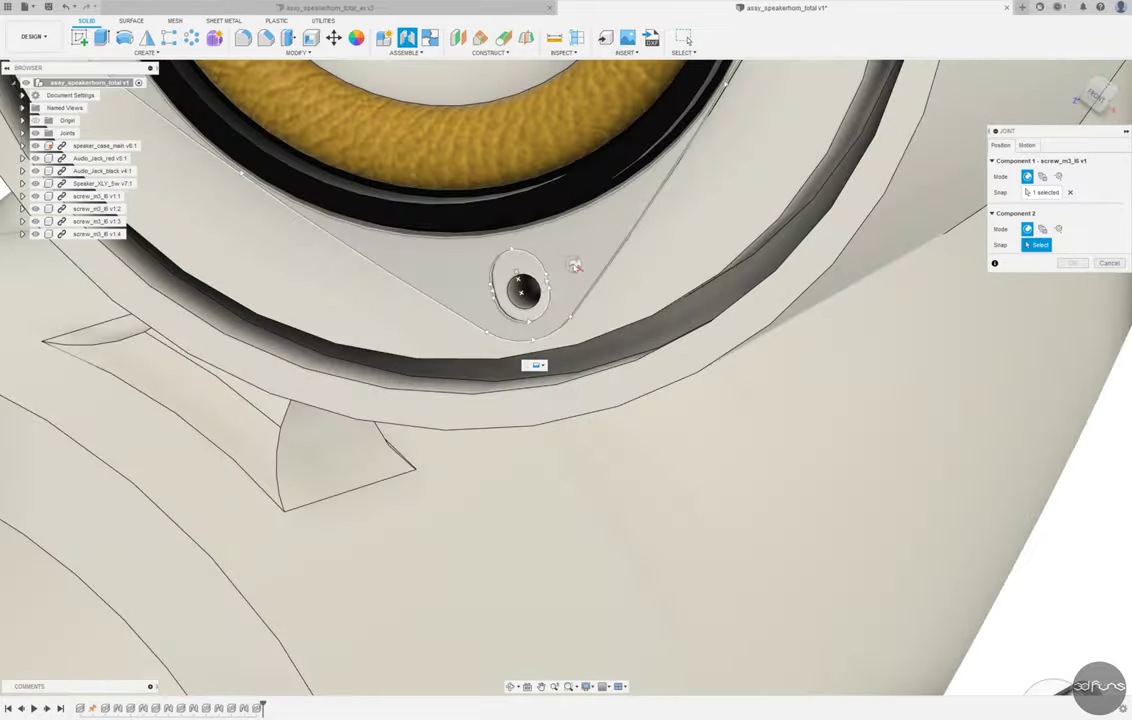
click(519, 293)
click(1071, 364)
click(1079, 72)
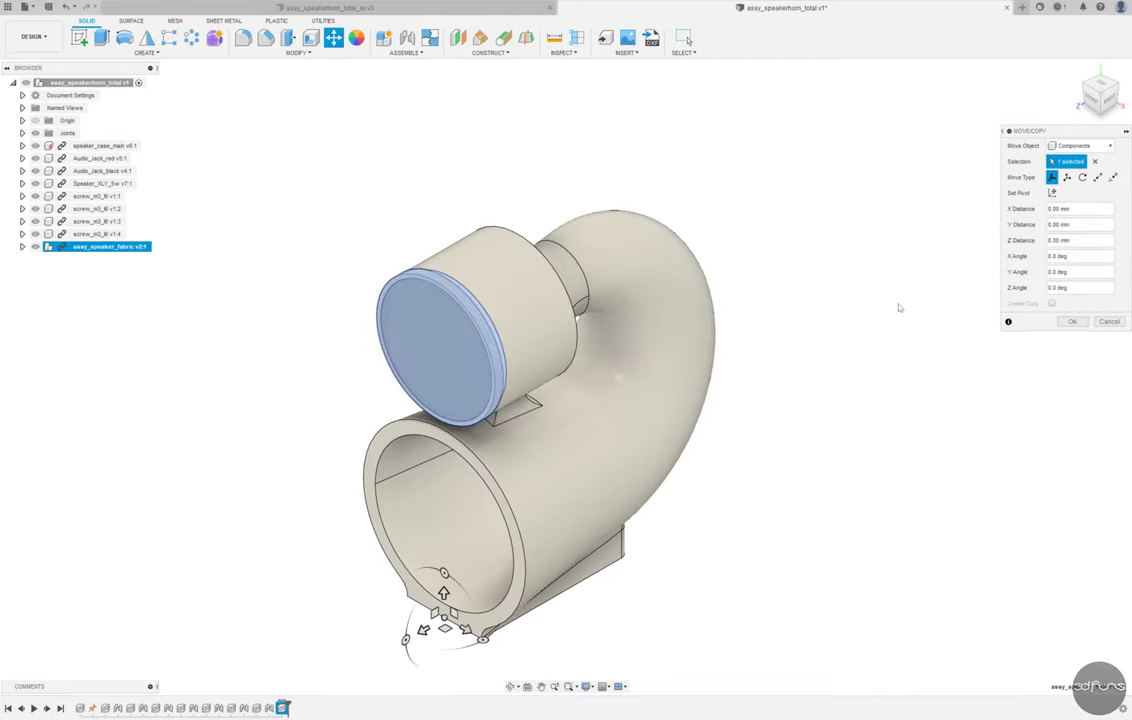
Place the fabric cover over the driver's front and save the design as assy_speakerhorn_total v2
click(1086, 321)
mouse_move(869, 316)
shift+middle_down()
mouse_move(882, 258)
mouse_move(882, 306)
mouse_move(862, 304)
shift+middle_up()
key(F6)
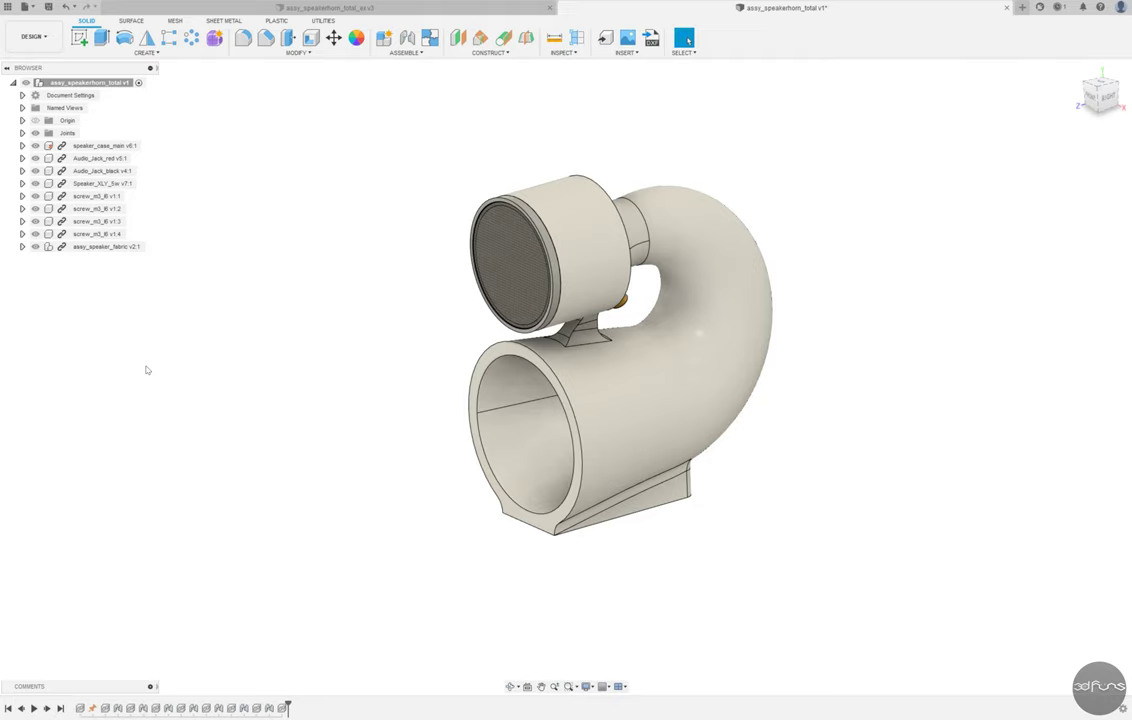
mouse_move(962, 234)
shift+middle_down()
mouse_move(839, 248)
mouse_move(786, 212)
mouse_move(839, 227)
mouse_move(860, 220)
shift+middle_up()
click(1077, 71)
key(ctrl+s)
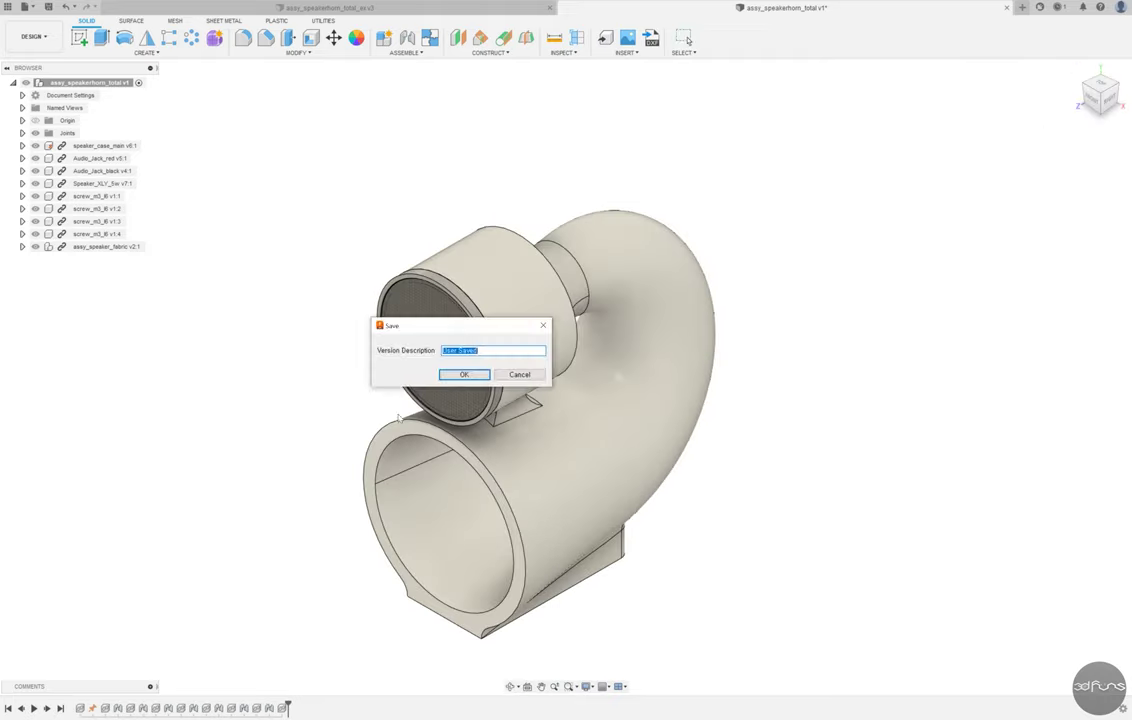
key(Return)
Start a Section Analysis cutting the assembly along a displayed origin plane
click(324, 21)
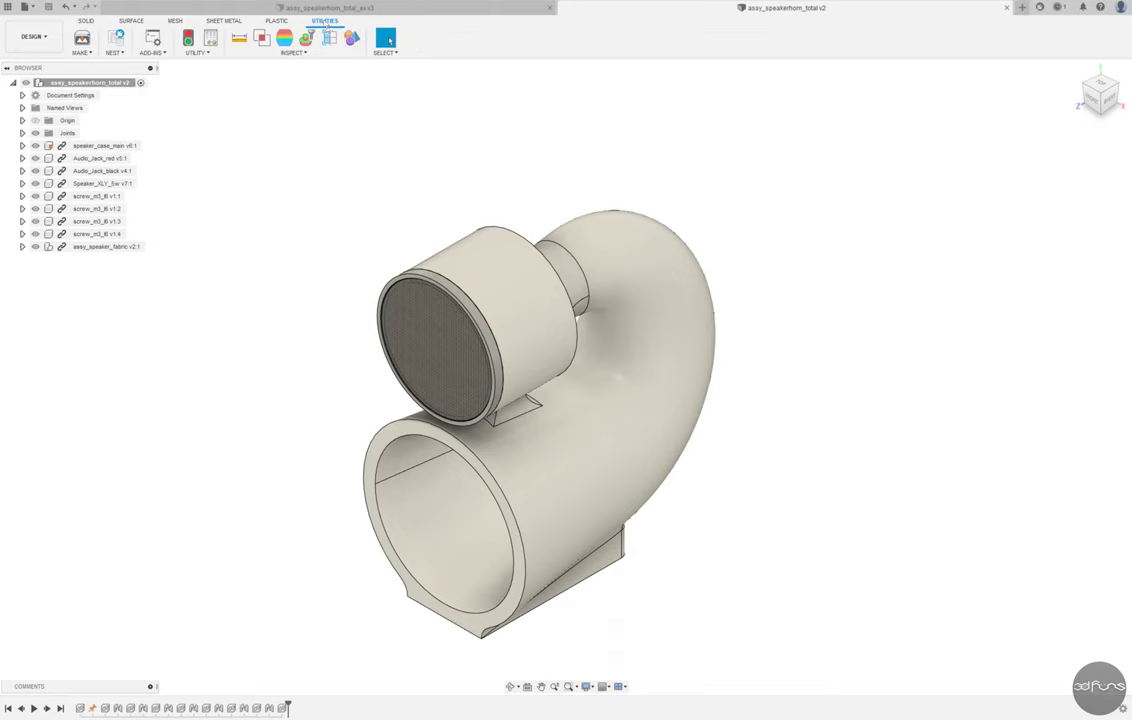
click(330, 38)
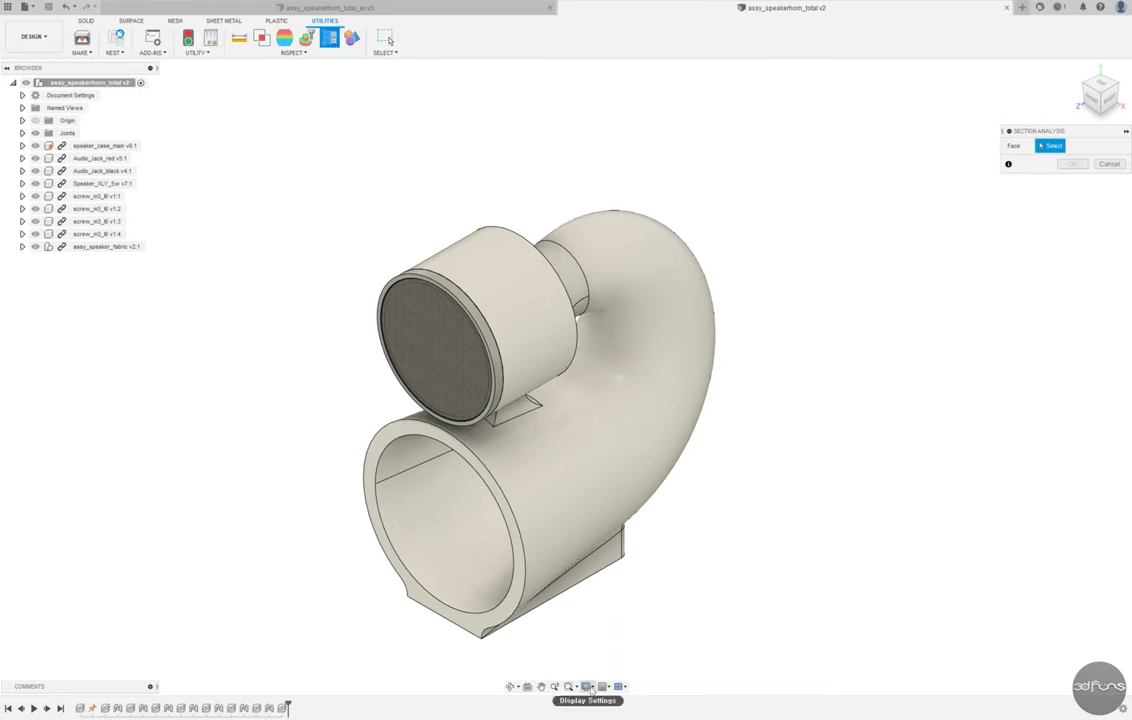
click(589, 687)
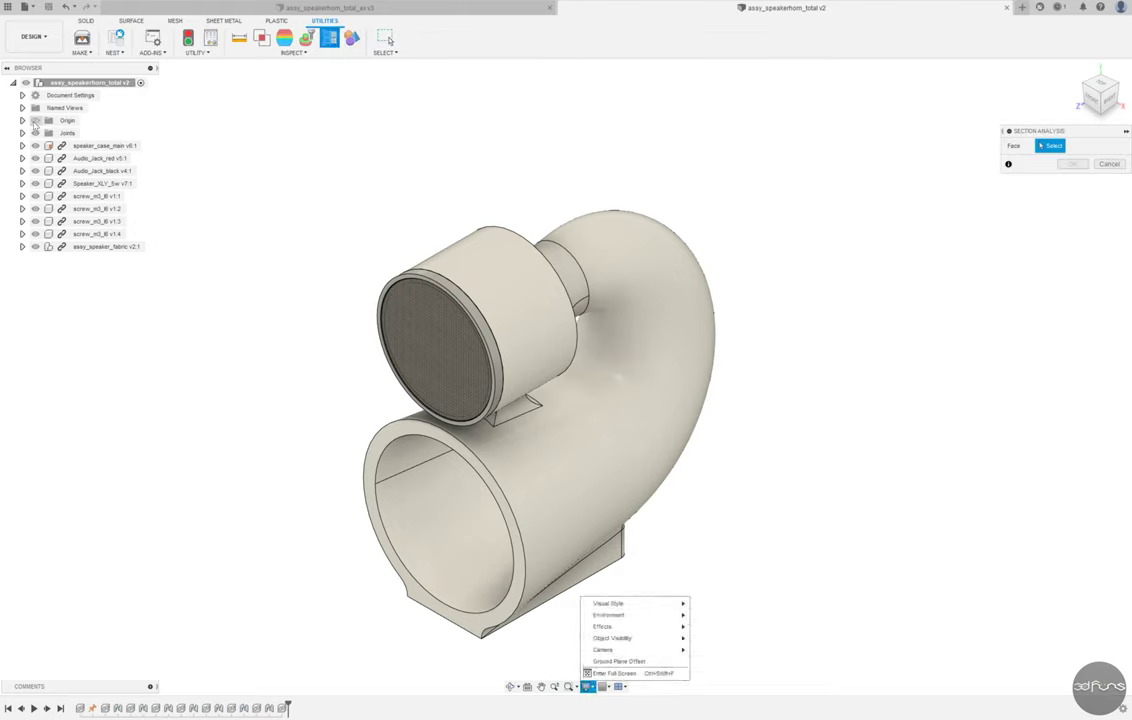
click(589, 687)
mouse_move(612, 638)
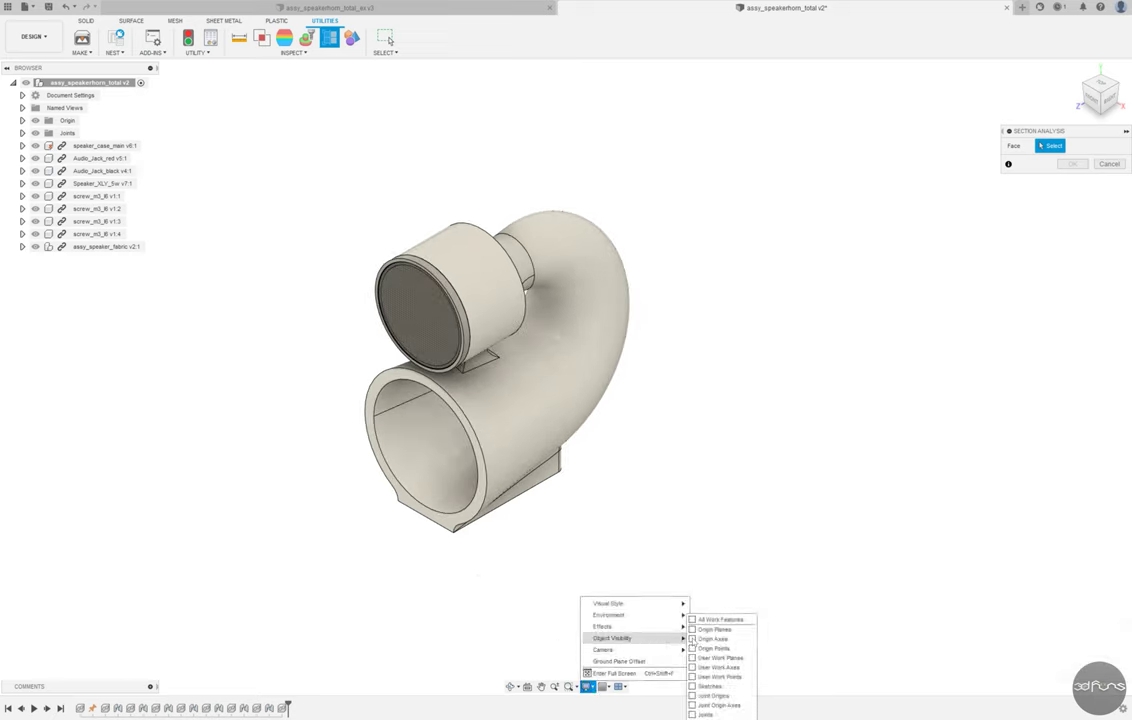
click(692, 639)
click(425, 530)
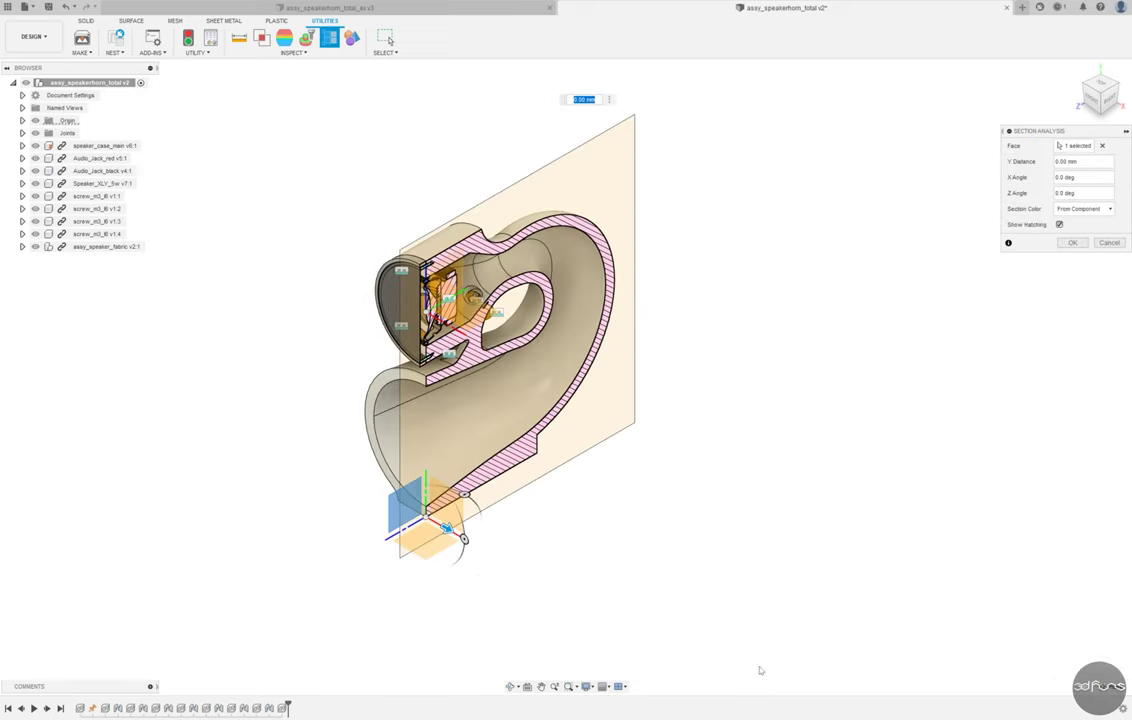
Hide the origin planes again and confirm the section analysis
click(589, 687)
mouse_move(613, 638)
click(692, 620)
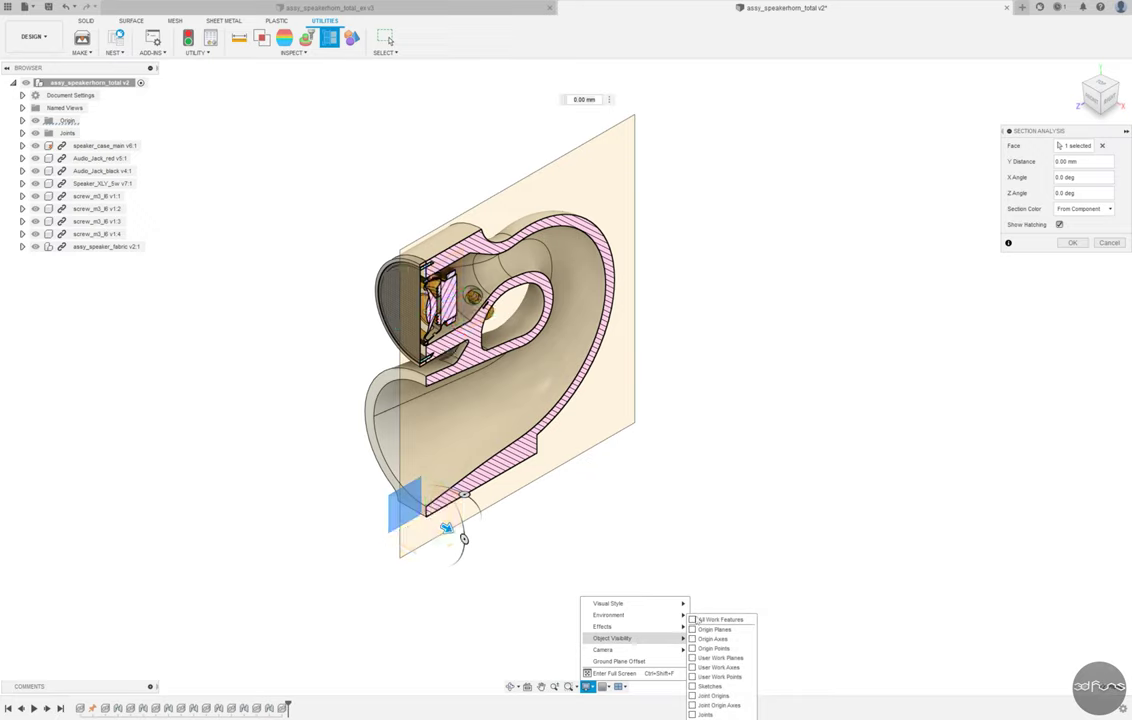
scroll(644, 531, up, 2)
shift+middle_drag(644, 531, 720, 470)
click(1070, 244)
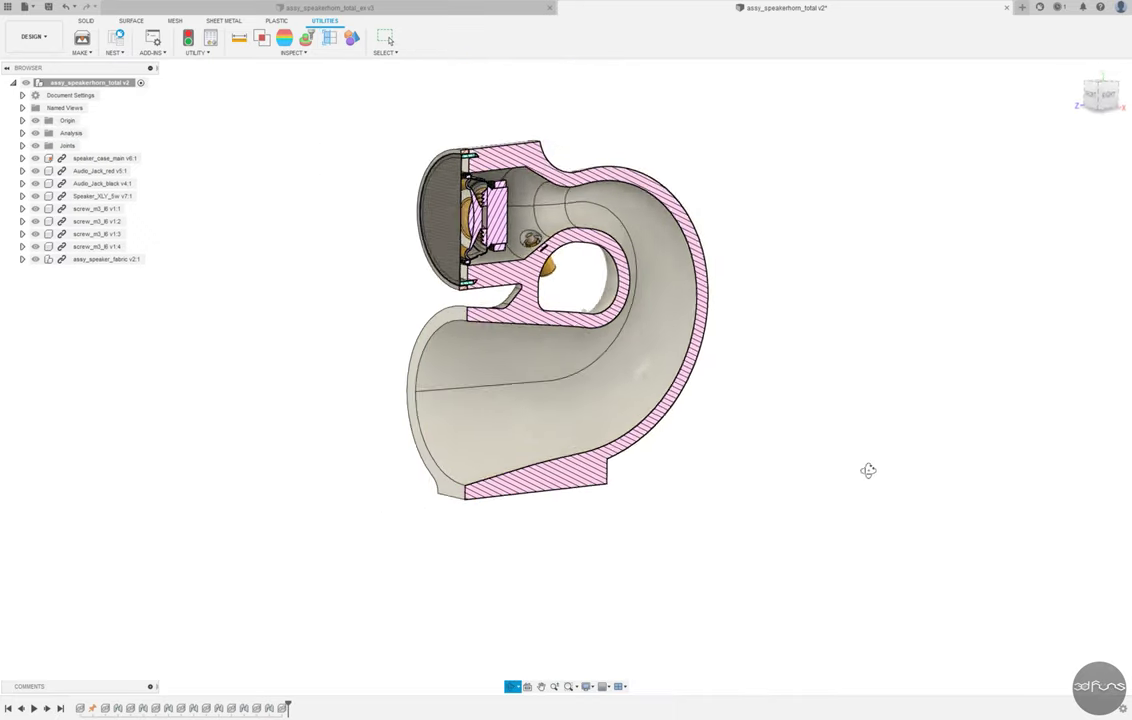
Inspect the sectioned interior from several angles, hide the Analysis, and begin saving a new version
mouse_move(867, 470)
shift+middle_down()
mouse_move(834, 479)
mouse_move(872, 424)
shift+middle_up()
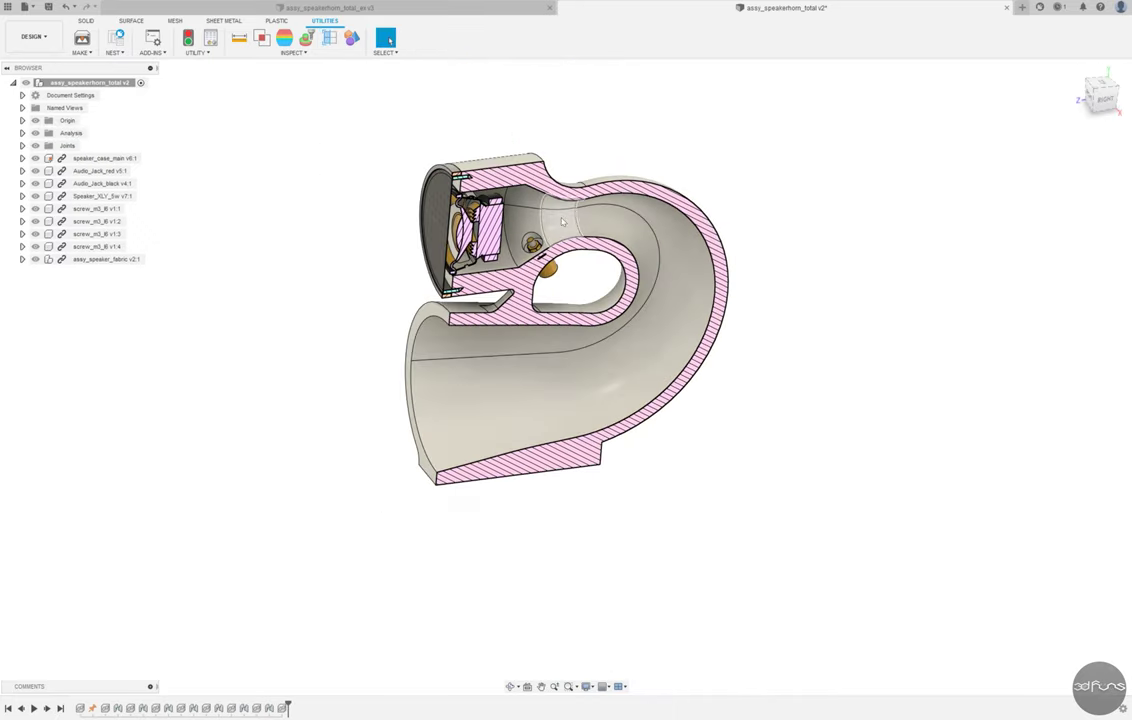
shift+middle_drag(532, 196, 821, 196)
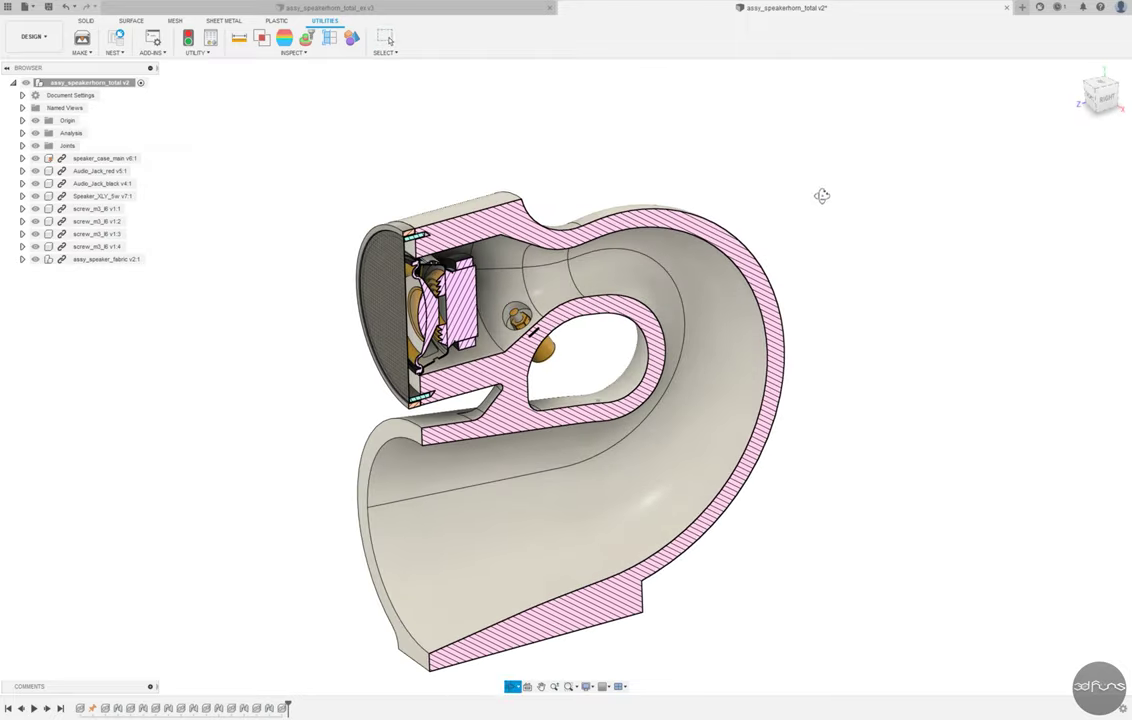
shift+middle_drag(998, 148, 500, 150)
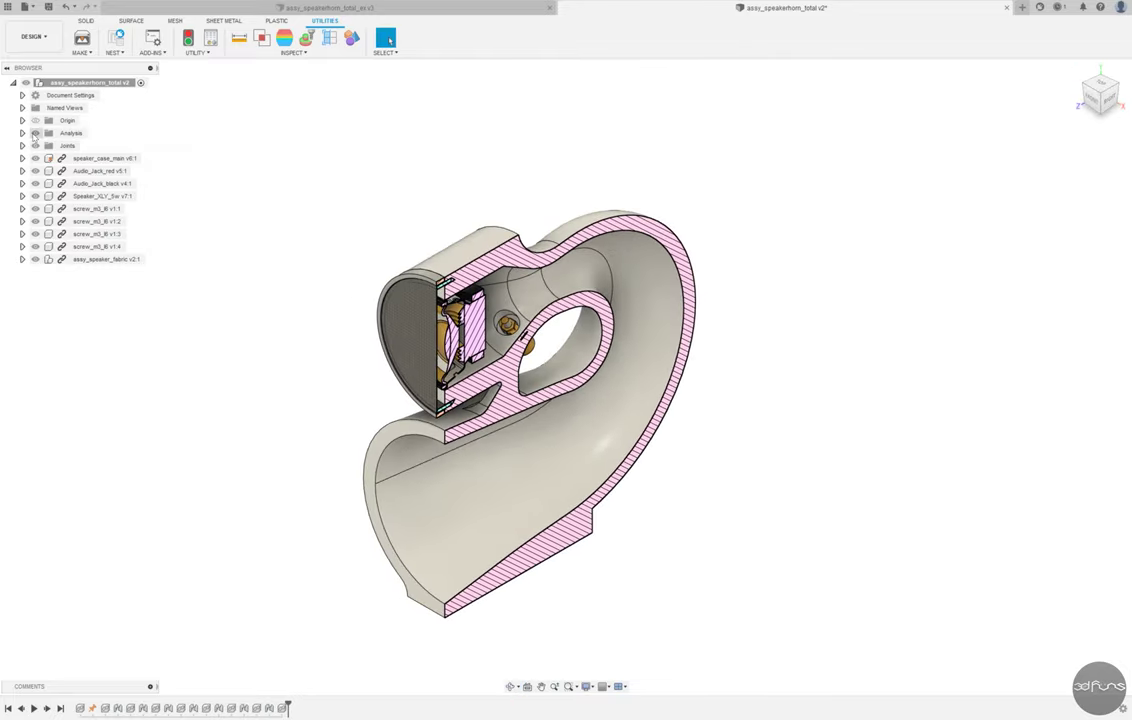
click(35, 133)
click(50, 8)
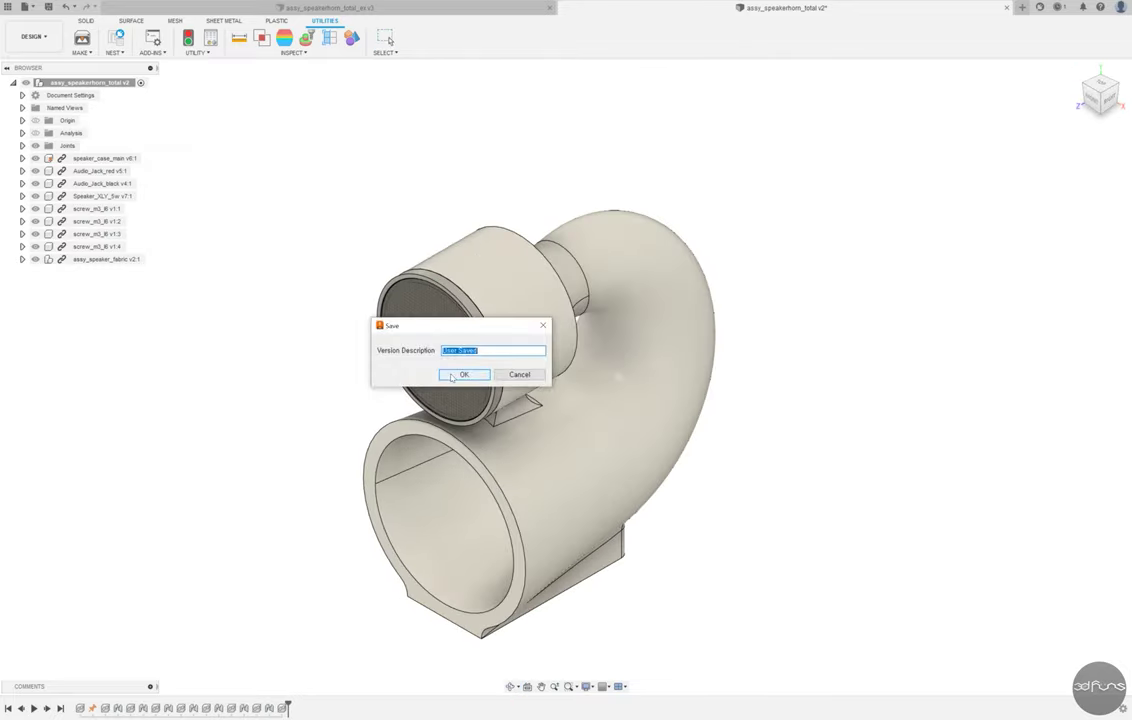